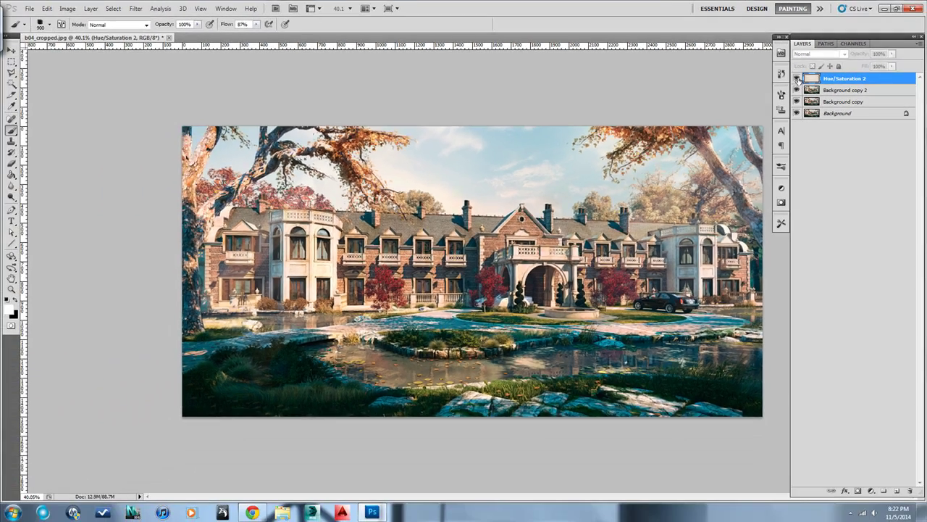
Step: Check the beige Hue/Saturation 2 layer's visibility and select the Background copy 2 layer
{"action": "left_click", "coordinate": [791, 100]}
{"action": "left_click", "coordinate": [796, 79]}
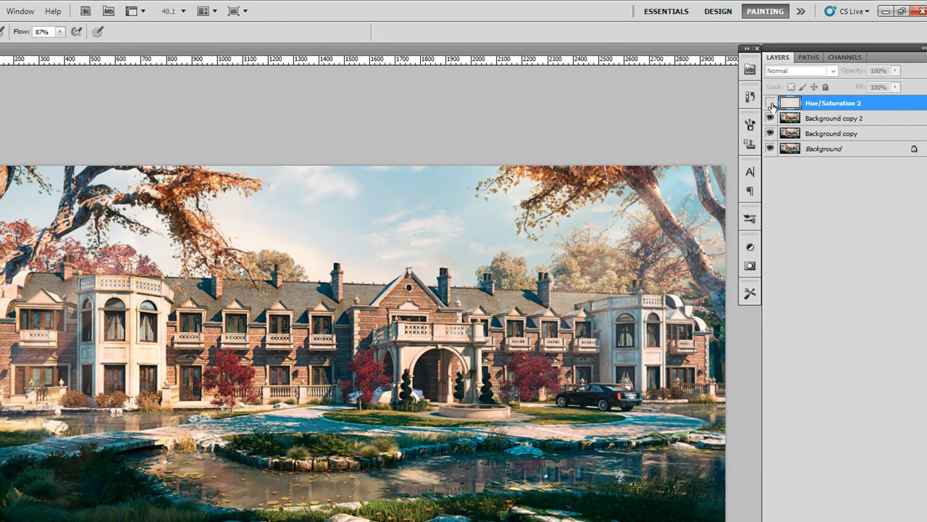
{"action": "left_click", "coordinate": [771, 104]}
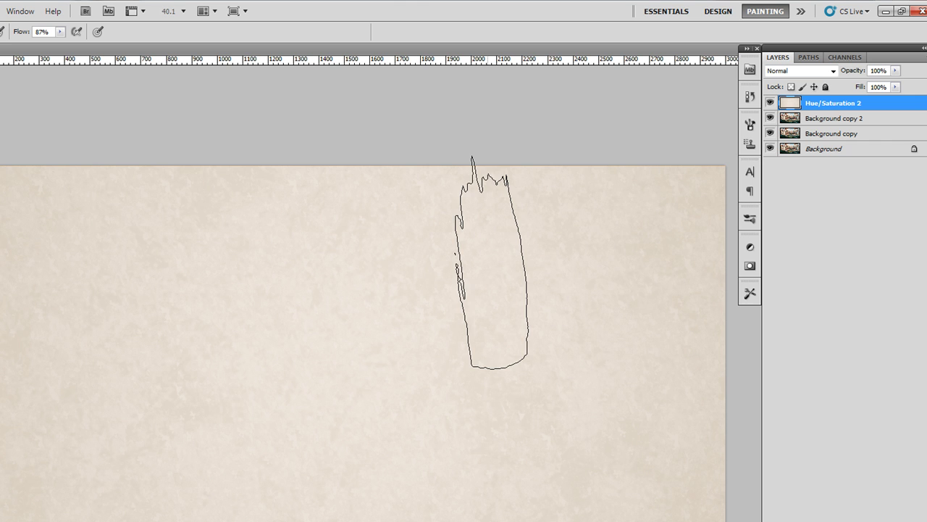
{"action": "left_click", "coordinate": [833, 121]}
{"action": "left_click", "coordinate": [837, 136]}
{"action": "left_click", "coordinate": [840, 151]}
{"action": "left_click", "coordinate": [839, 121]}
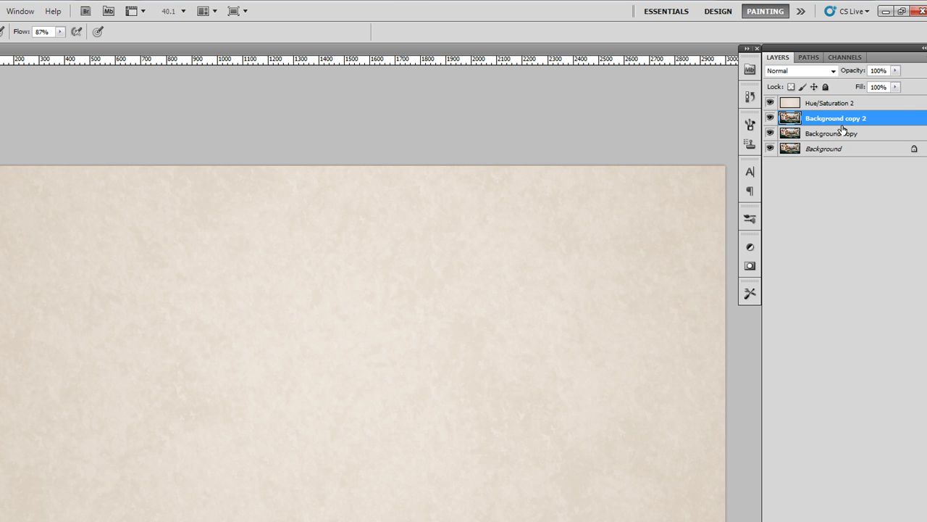
Step: Move Background copy 2 above Hue/Saturation 2 and apply Glowing Edges with Edge Brightness 2
{"action": "left_click_drag", "start_coordinate": [825, 121], "coordinate": [824, 95]}
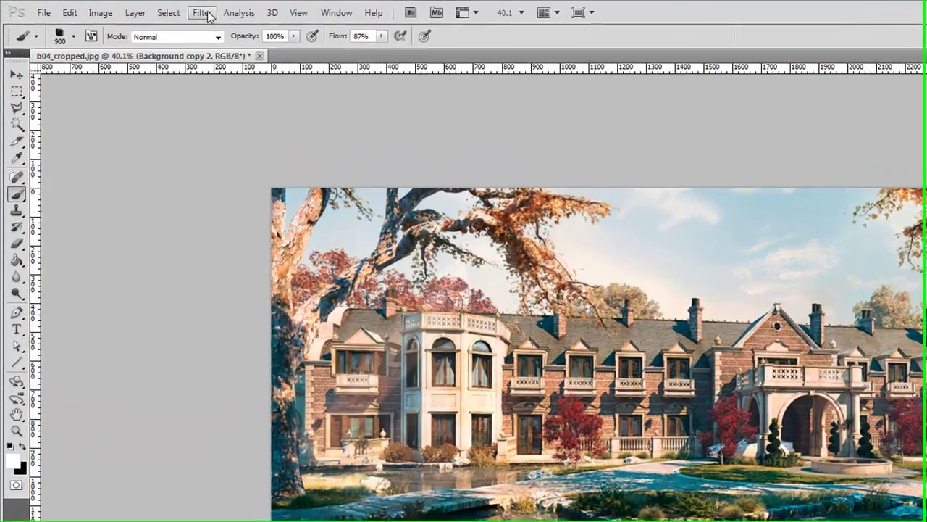
{"action": "left_click", "coordinate": [136, 9]}
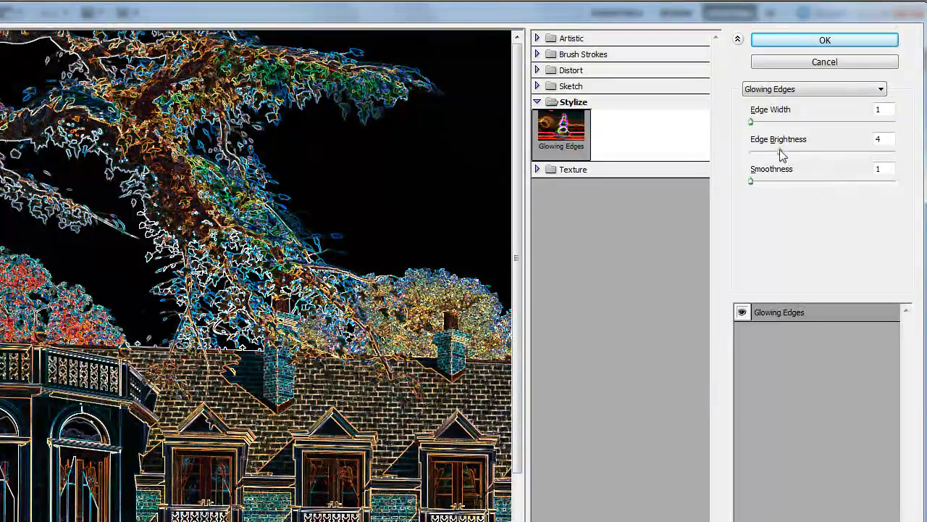
{"action": "left_click_drag", "start_coordinate": [780, 152], "coordinate": [763, 153]}
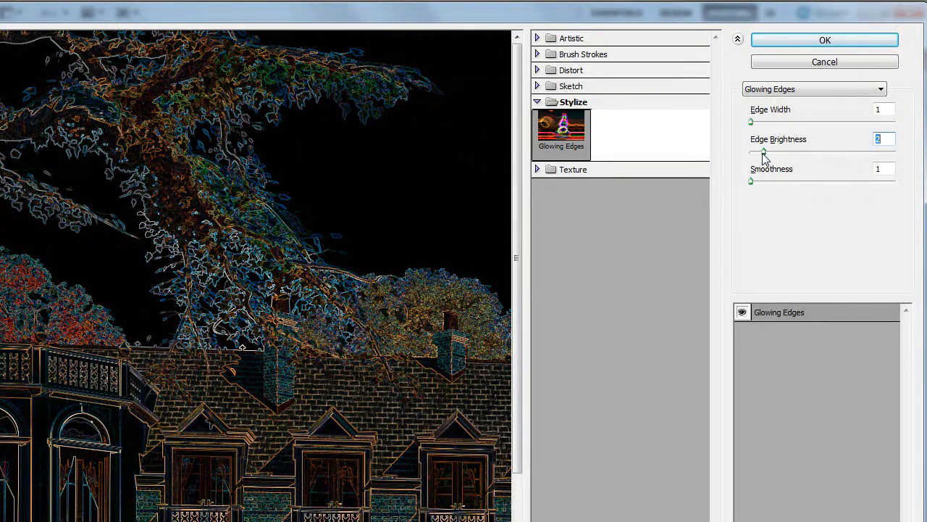
{"action": "left_click", "coordinate": [824, 41]}
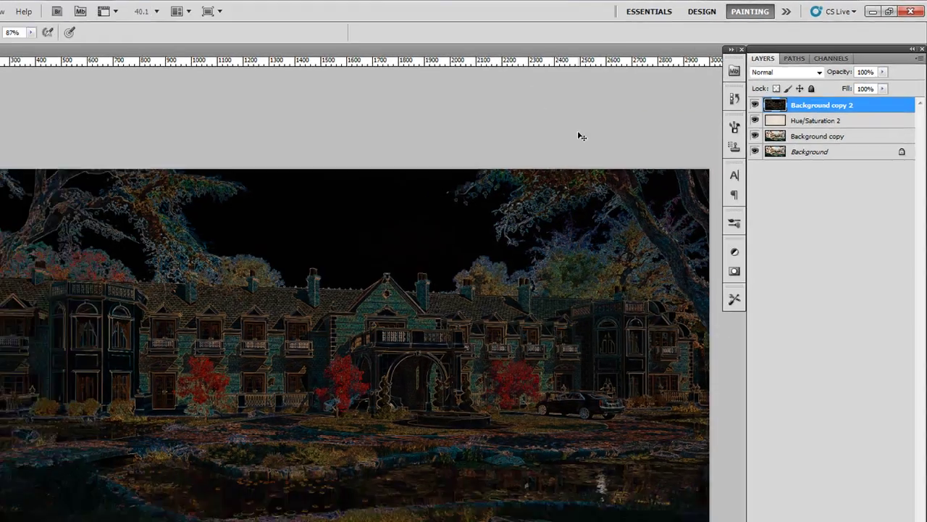
Step: Invert the glowing-edges layer and desaturate it into a grey sketch
{"action": "key", "text": "ctrl+i"}
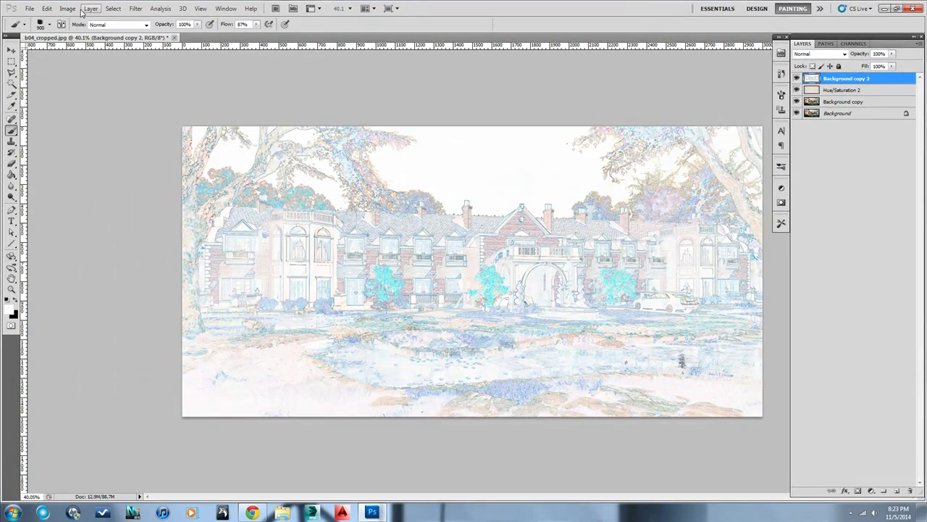
{"action": "left_click", "coordinate": [68, 8]}
{"action": "mouse_move", "coordinate": [102, 32]}
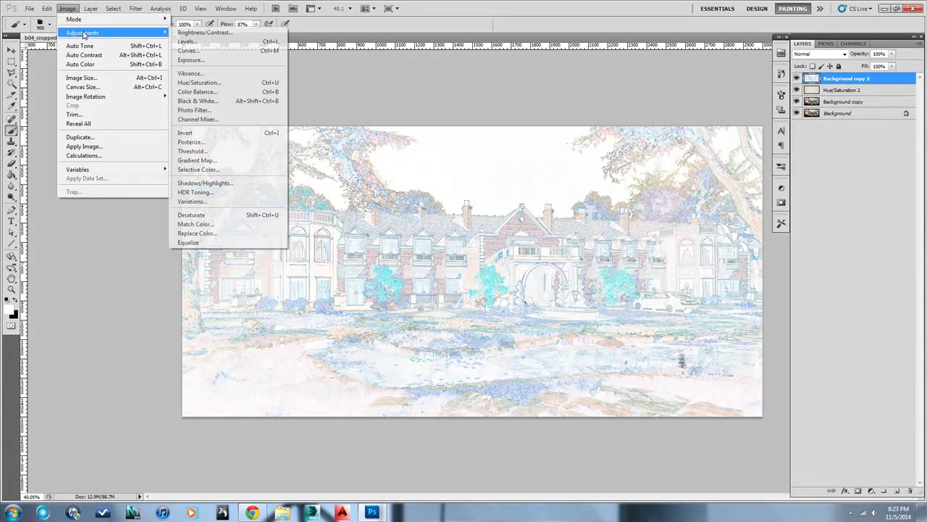
{"action": "left_click", "coordinate": [191, 215]}
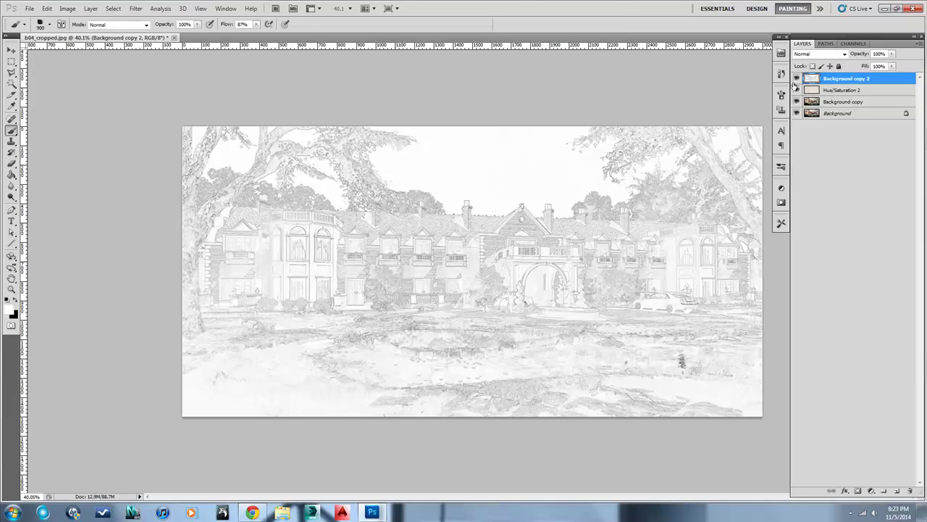
Step: Apply the Maximum filter to the sketch and zoom in on the building
{"action": "left_click", "coordinate": [136, 8]}
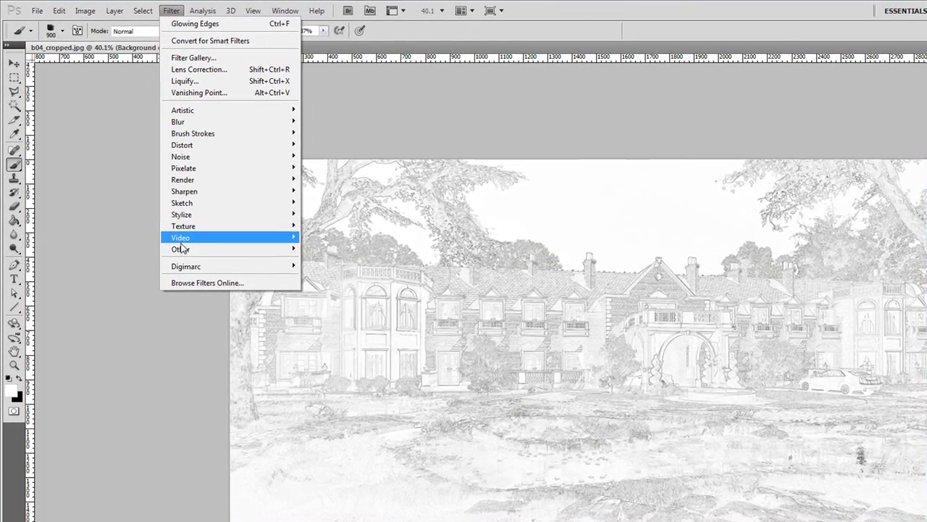
{"action": "mouse_move", "coordinate": [183, 251]}
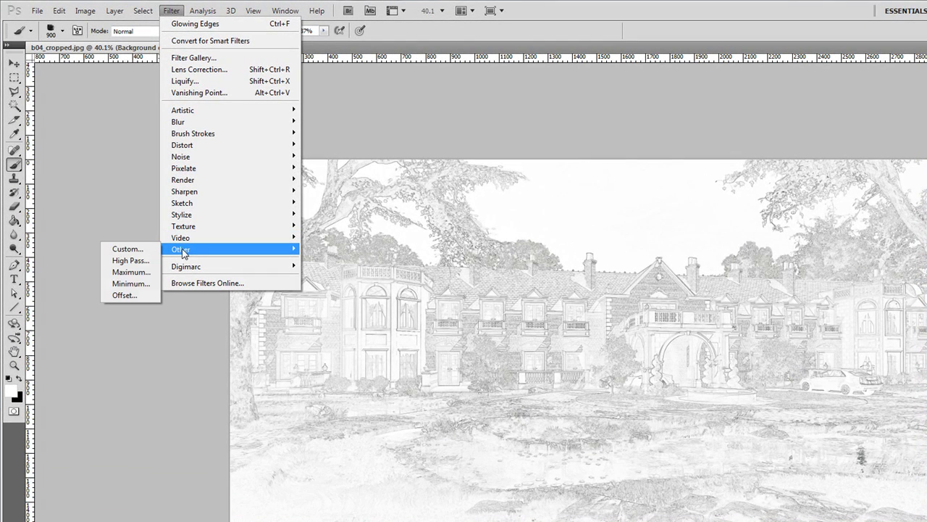
{"action": "left_click", "coordinate": [143, 273]}
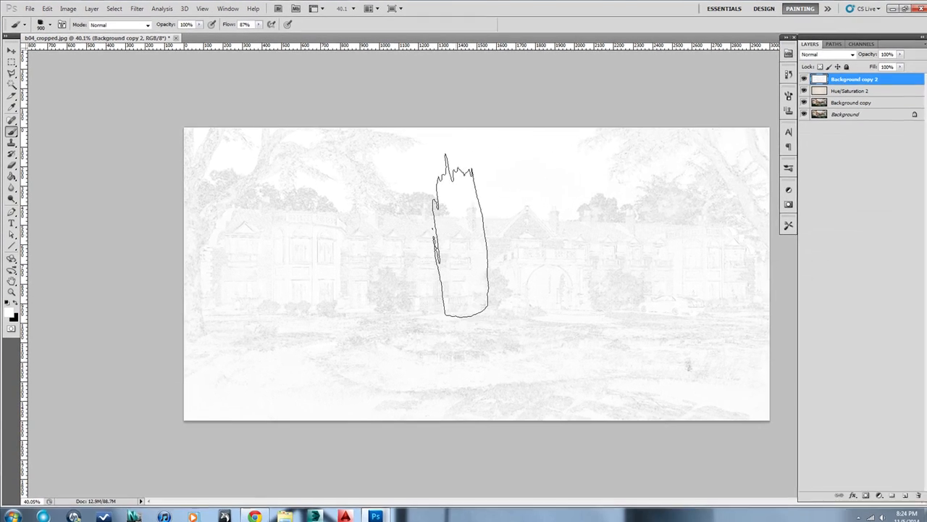
{"action": "key", "text": "z"}
{"action": "left_click_drag", "start_coordinate": [517, 259], "coordinate": [471, 266]}
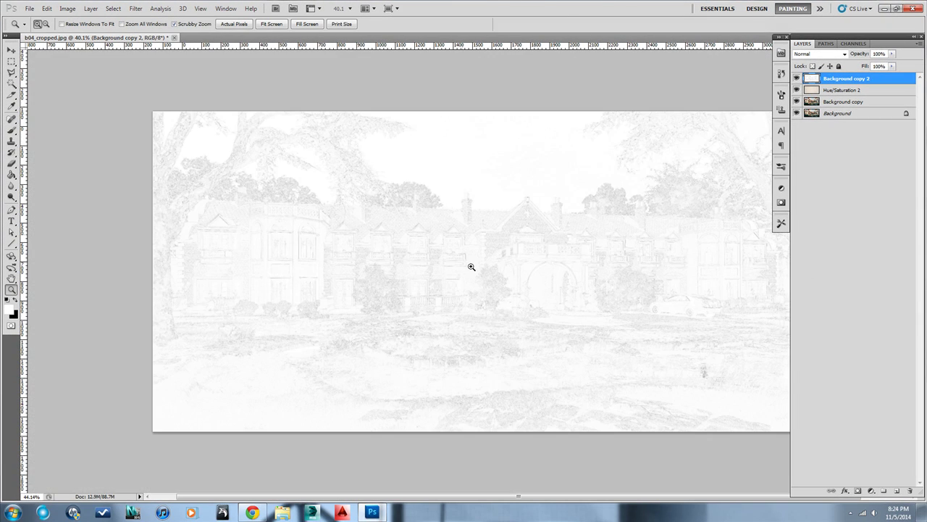
{"action": "key", "text": "b"}
Step: Darken the sketch lines with Levels, setting the black input to 183
{"action": "left_click", "coordinate": [67, 8]}
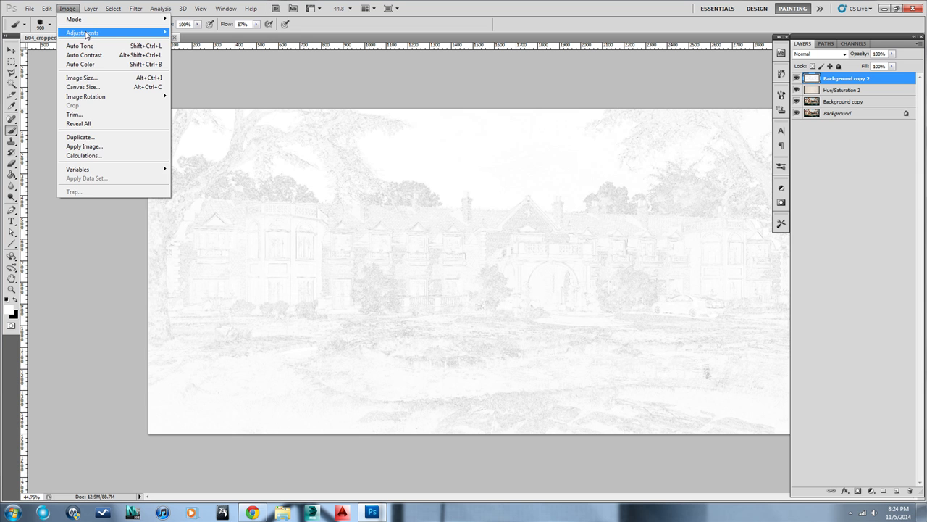
{"action": "mouse_move", "coordinate": [86, 34]}
{"action": "left_click", "coordinate": [194, 46]}
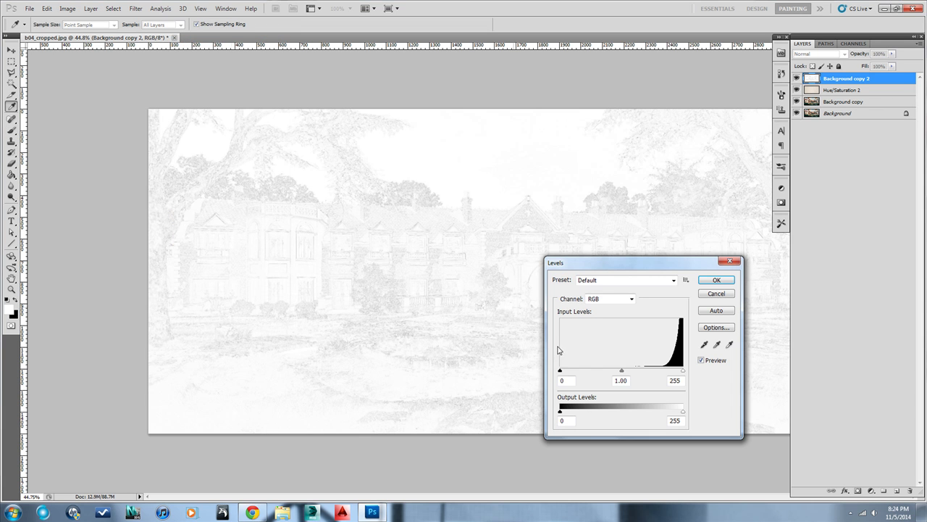
{"action": "left_click_drag", "start_coordinate": [561, 371], "coordinate": [649, 375]}
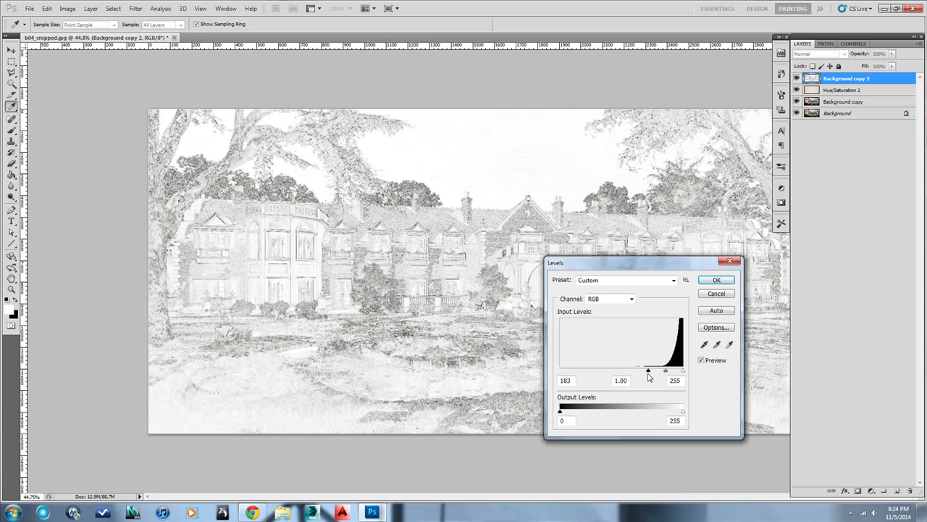
{"action": "mouse_move", "coordinate": [683, 267]}
{"action": "left_mouse_down"}
{"action": "mouse_move", "coordinate": [487, 398]}
{"action": "mouse_move", "coordinate": [495, 406]}
{"action": "mouse_move", "coordinate": [608, 330]}
{"action": "left_mouse_up"}
{"action": "left_click", "coordinate": [642, 343]}
{"action": "key", "text": "b"}
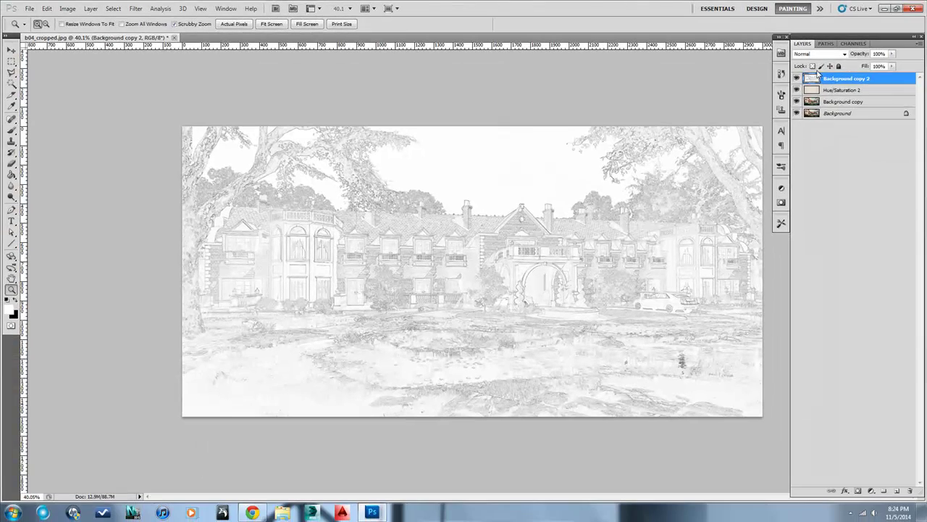
Step: Set Background copy 2 to Multiply blending and move Background copy to the top of the stack
{"action": "left_click", "coordinate": [844, 54]}
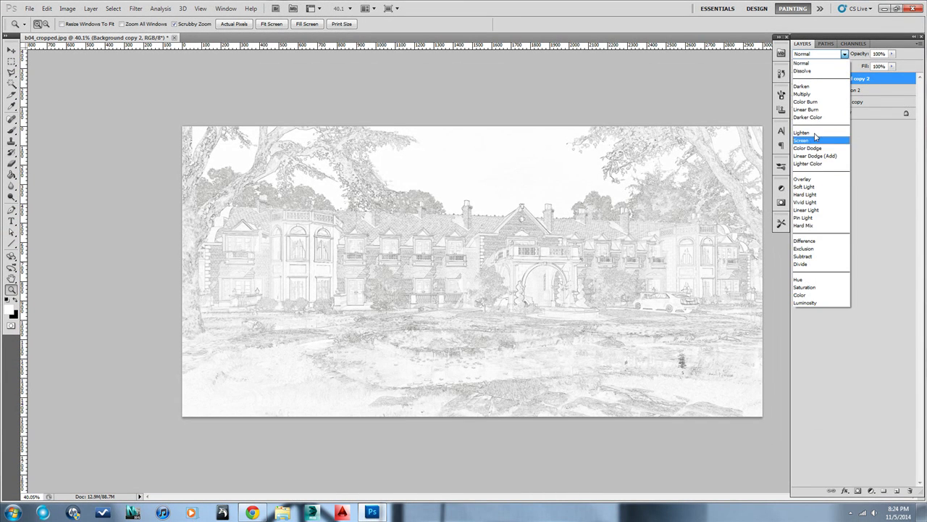
{"action": "left_click", "coordinate": [815, 95]}
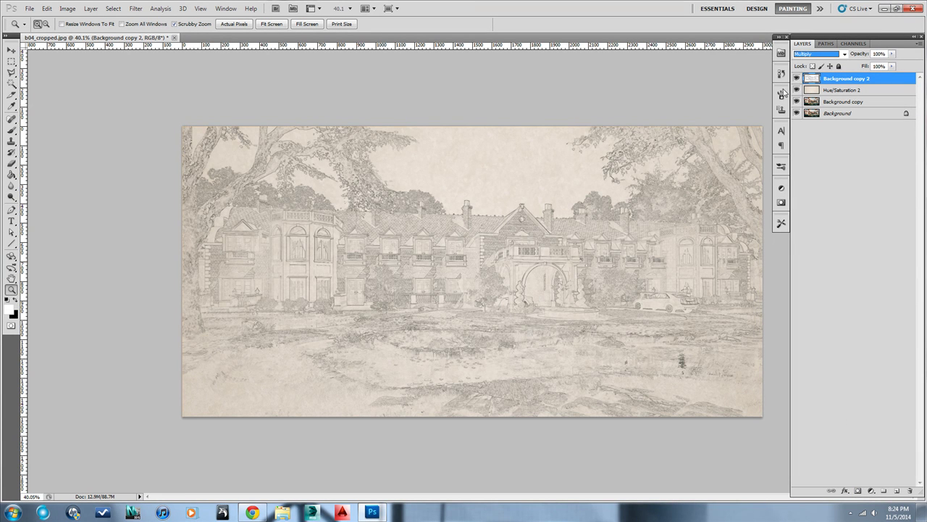
{"action": "left_click", "coordinate": [842, 103]}
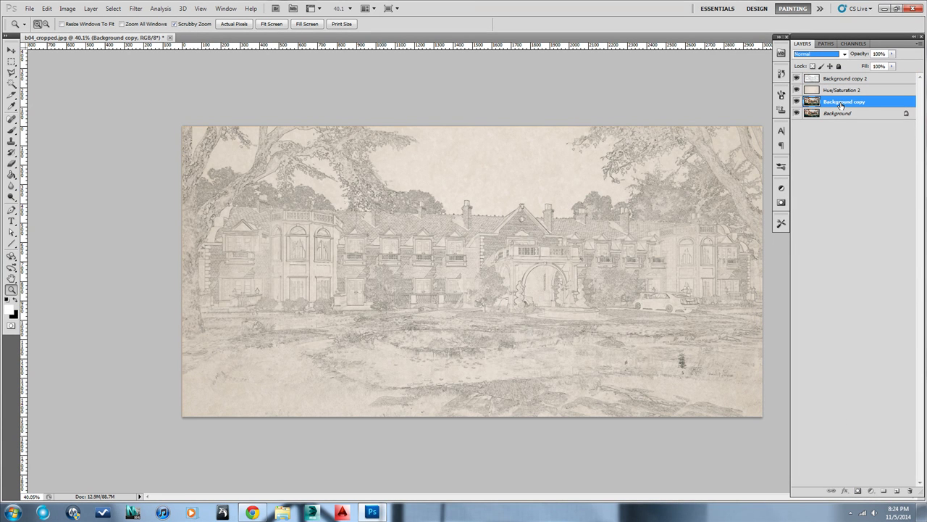
{"action": "left_click_drag", "start_coordinate": [841, 105], "coordinate": [840, 75]}
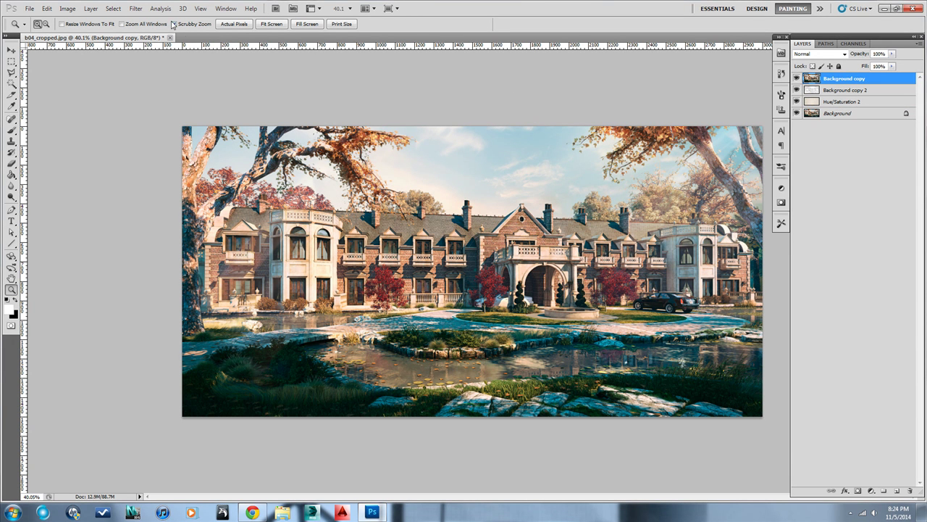
Step: After previewing Dry Brush, Cutout and Neon Glow, apply Palette Knife with Stroke Size 14, Stroke Detail 2
{"action": "left_click", "coordinate": [136, 9]}
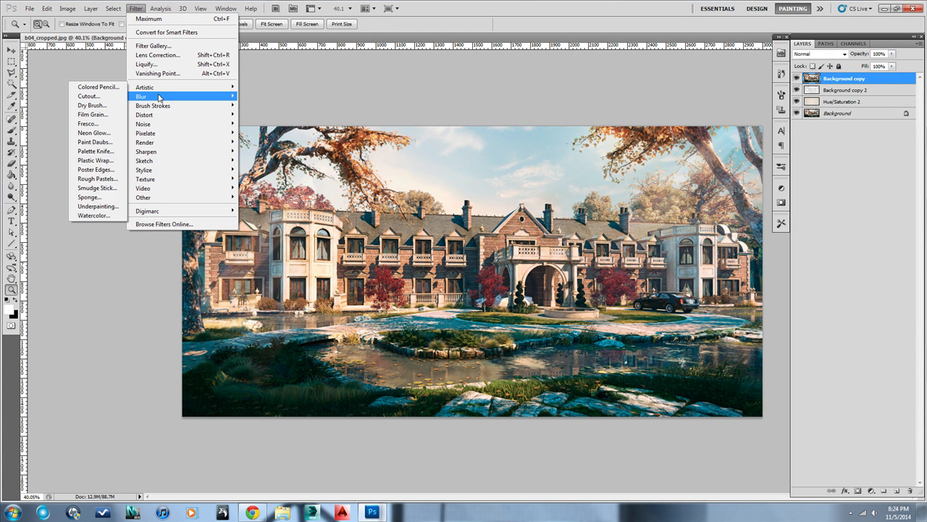
{"action": "mouse_move", "coordinate": [155, 89]}
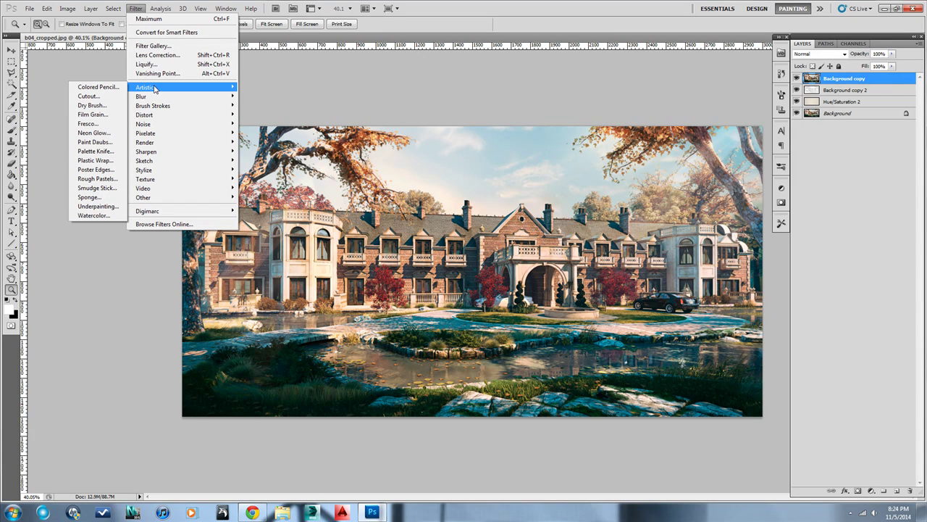
{"action": "left_click", "coordinate": [92, 105]}
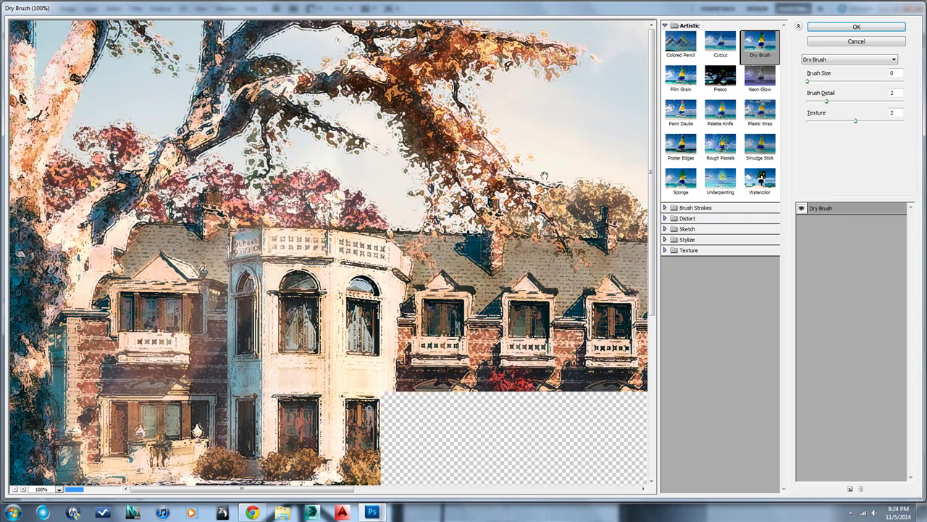
{"action": "left_click", "coordinate": [720, 45]}
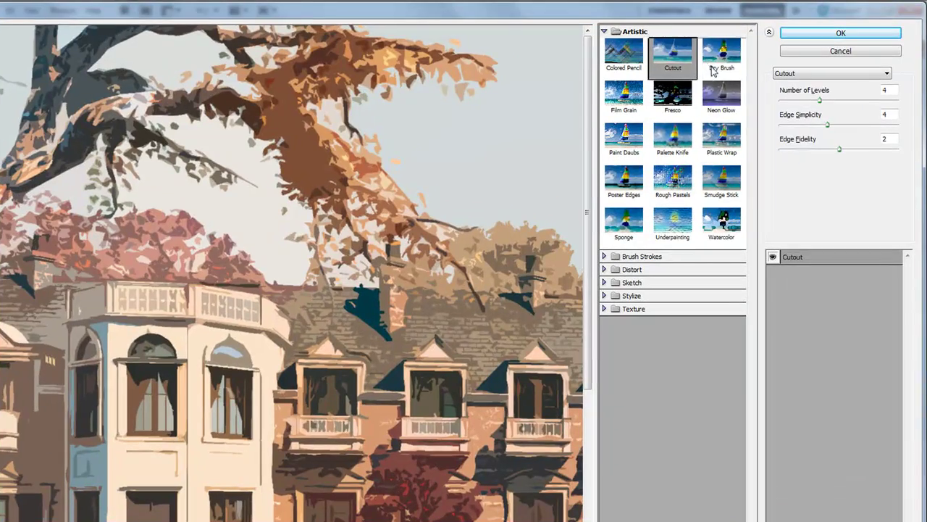
{"action": "left_click", "coordinate": [723, 58]}
{"action": "left_click", "coordinate": [720, 96]}
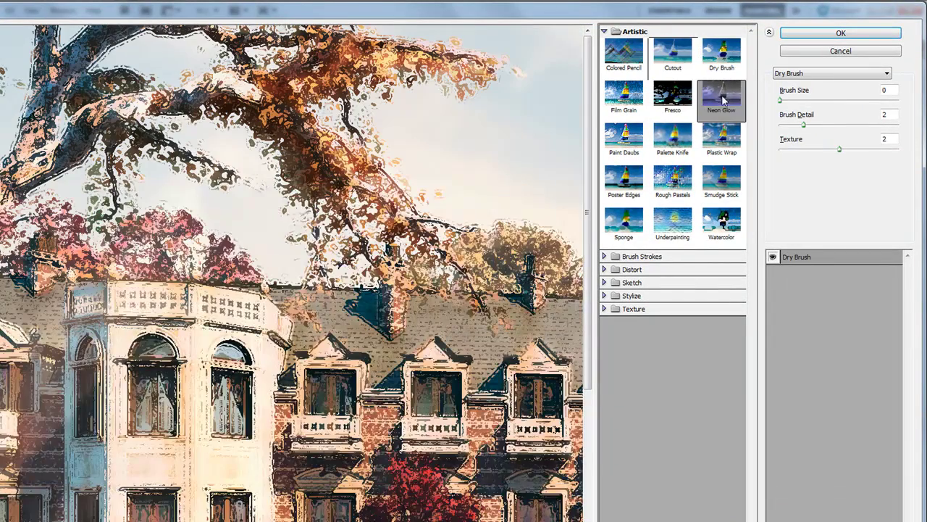
{"action": "left_click", "coordinate": [663, 140]}
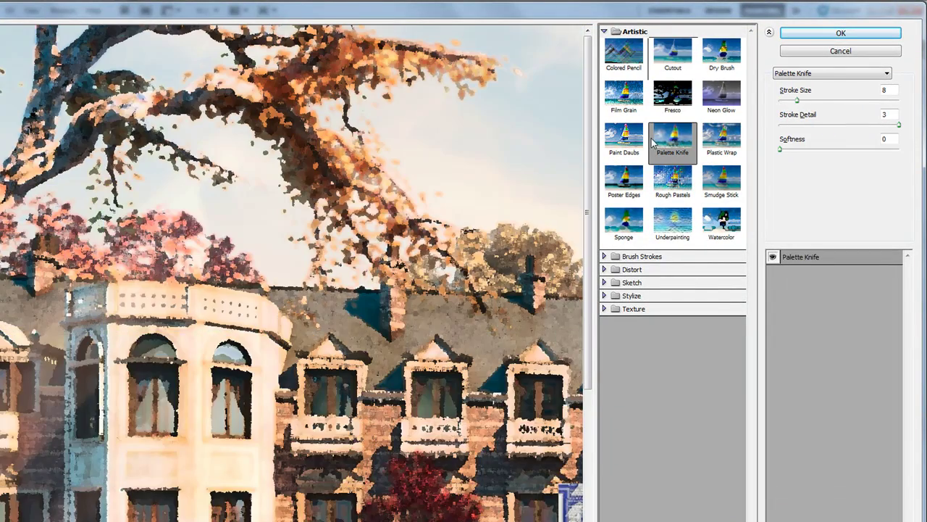
{"action": "left_click_drag", "start_coordinate": [797, 103], "coordinate": [813, 105]}
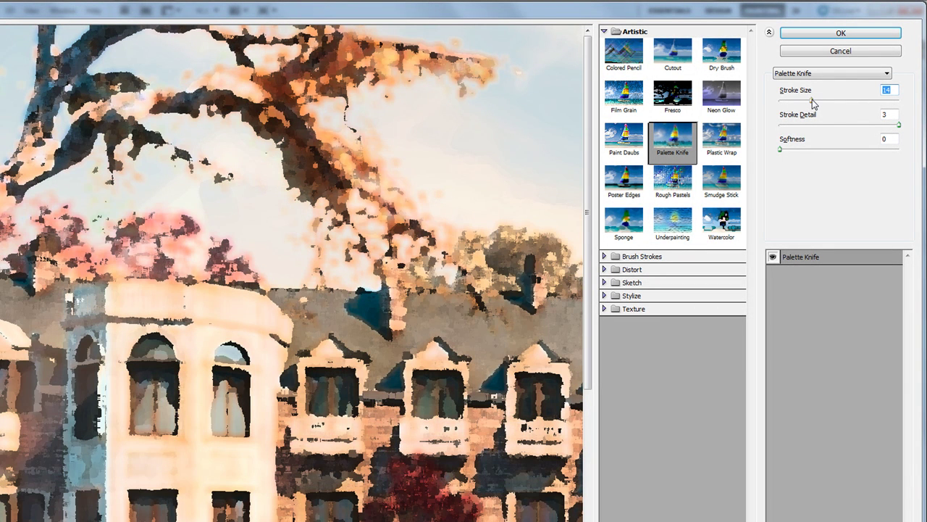
{"action": "left_click_drag", "start_coordinate": [882, 126], "coordinate": [857, 127]}
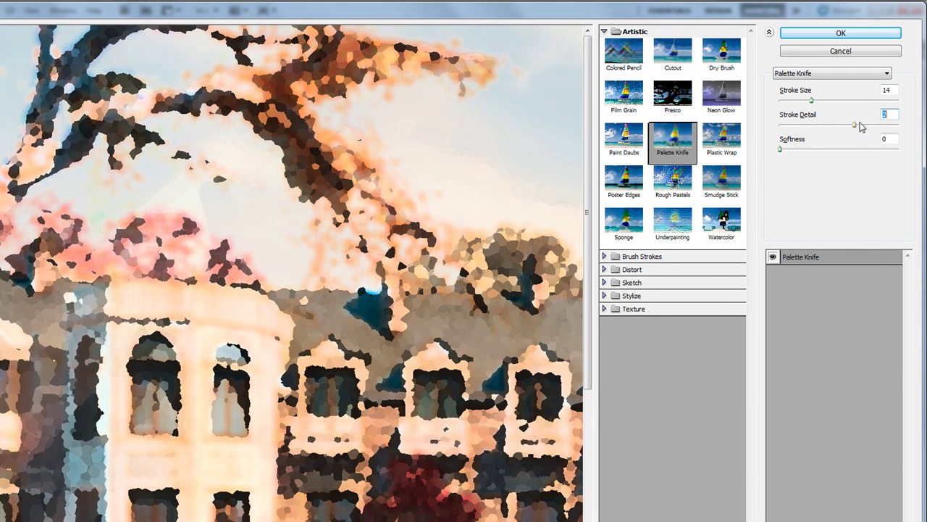
{"action": "left_click", "coordinate": [827, 34]}
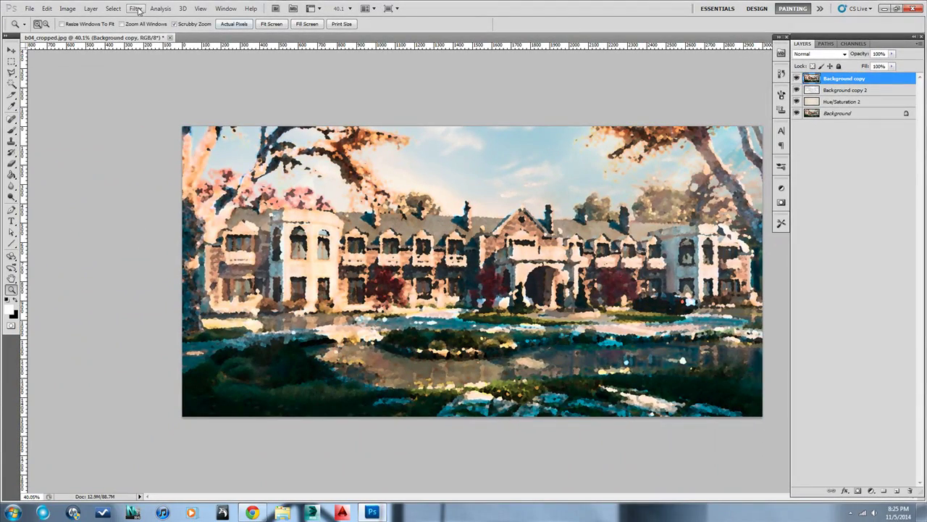
Step: Apply a Gaussian Blur with an 18.6-pixel radius to the Background copy layer
{"action": "left_click", "coordinate": [135, 8]}
{"action": "mouse_move", "coordinate": [144, 96]}
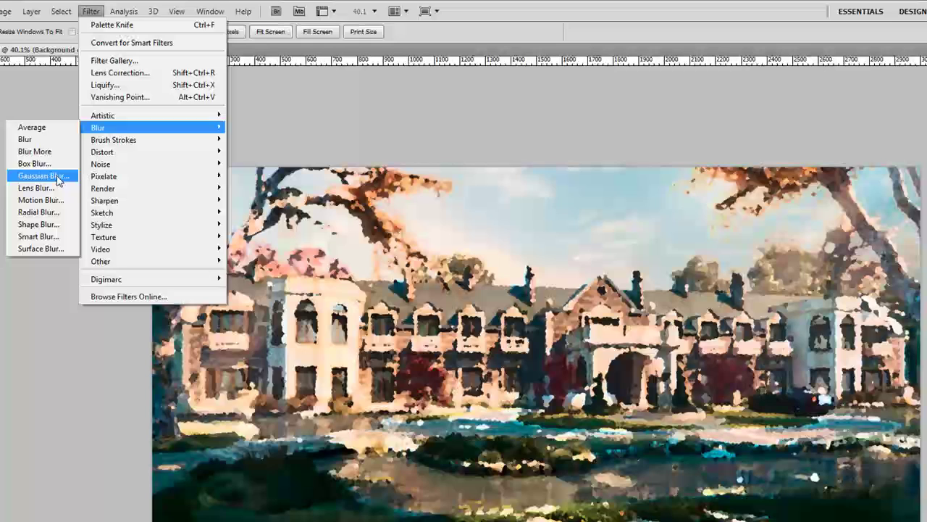
{"action": "left_click", "coordinate": [56, 165]}
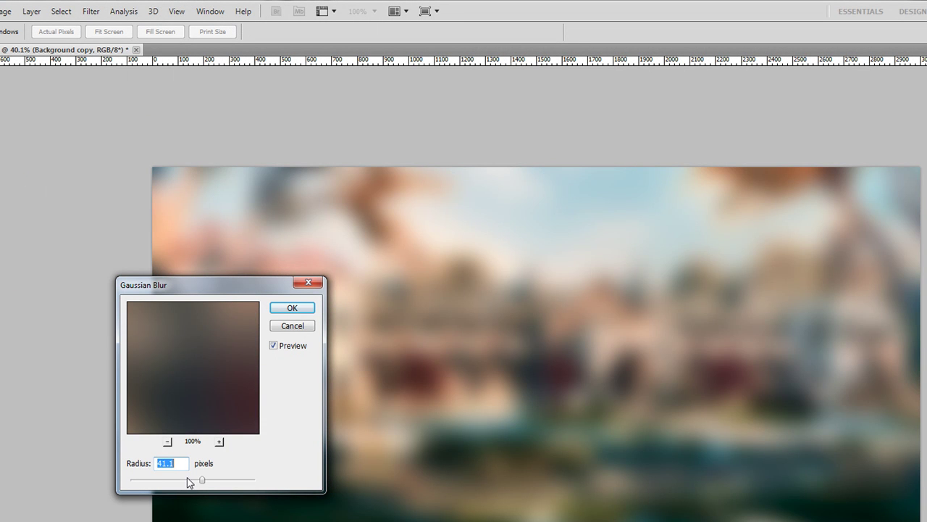
{"action": "left_click_drag", "start_coordinate": [192, 485], "coordinate": [186, 485]}
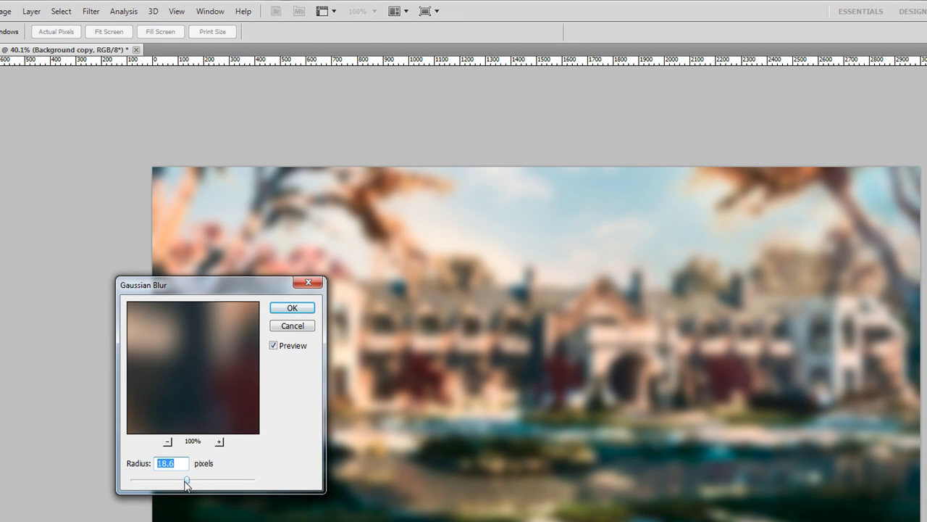
{"action": "left_click", "coordinate": [294, 309]}
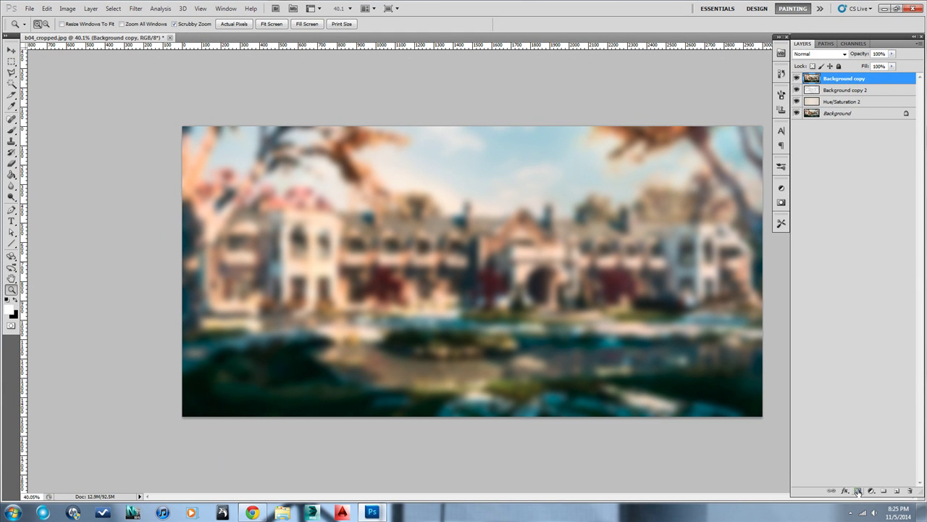
Step: Add a layer mask to Background copy, fill it with black, and switch to a white brush
{"action": "left_click", "coordinate": [858, 491]}
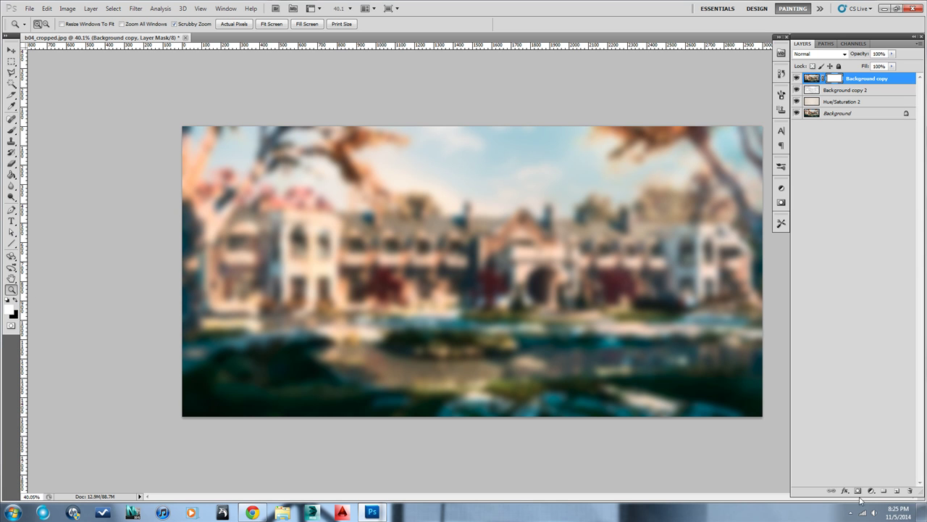
{"action": "left_click", "coordinate": [14, 299]}
{"action": "left_click", "coordinate": [12, 176]}
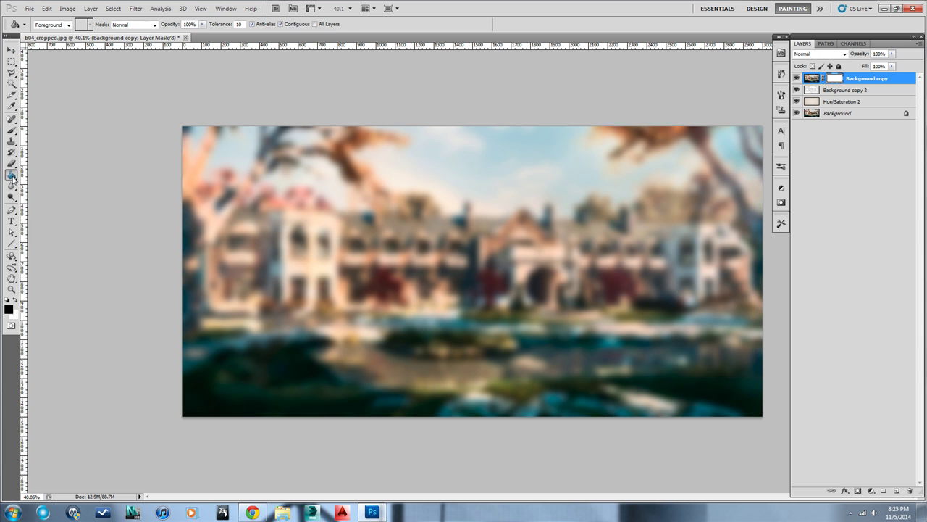
{"action": "left_click", "coordinate": [413, 206]}
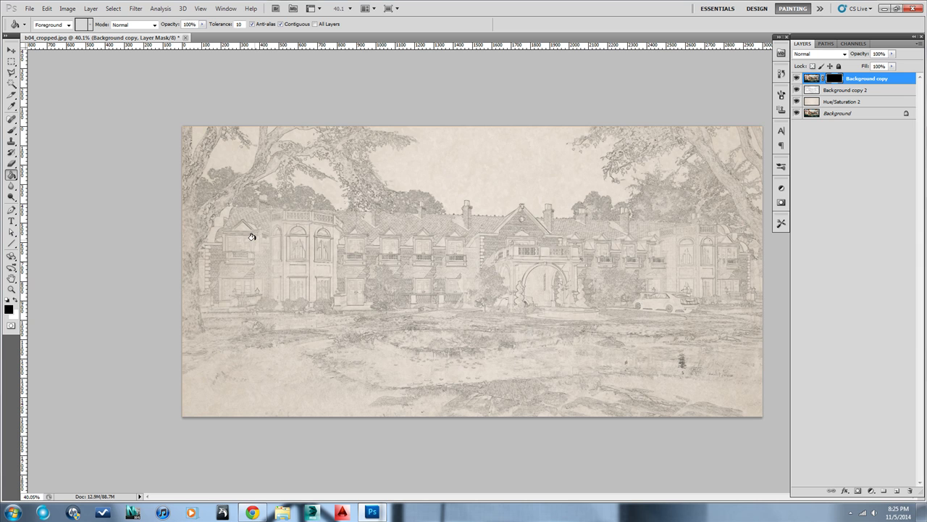
{"action": "left_click", "coordinate": [15, 301]}
{"action": "left_click", "coordinate": [11, 131]}
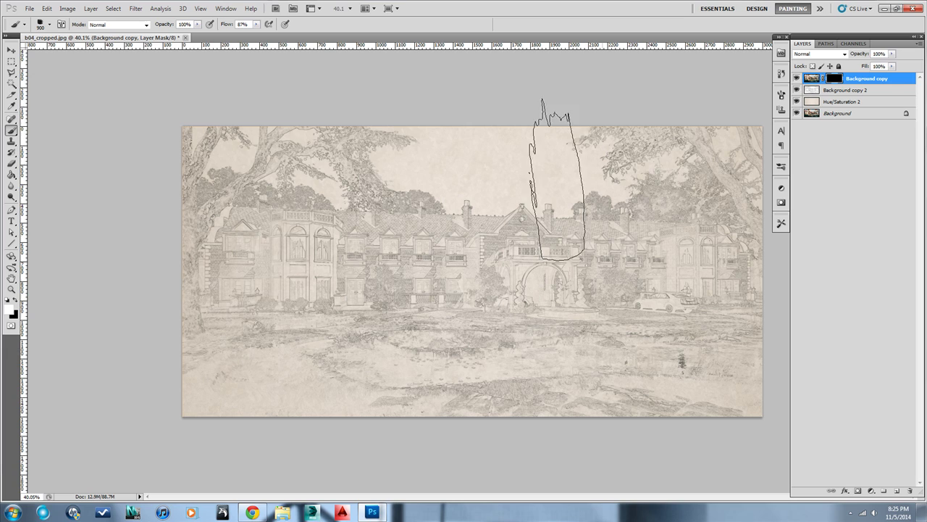
Step: Paint the mask with the watercolorWash preset over the central roofline and left trees, then check the mask
{"action": "left_click", "coordinate": [781, 222]}
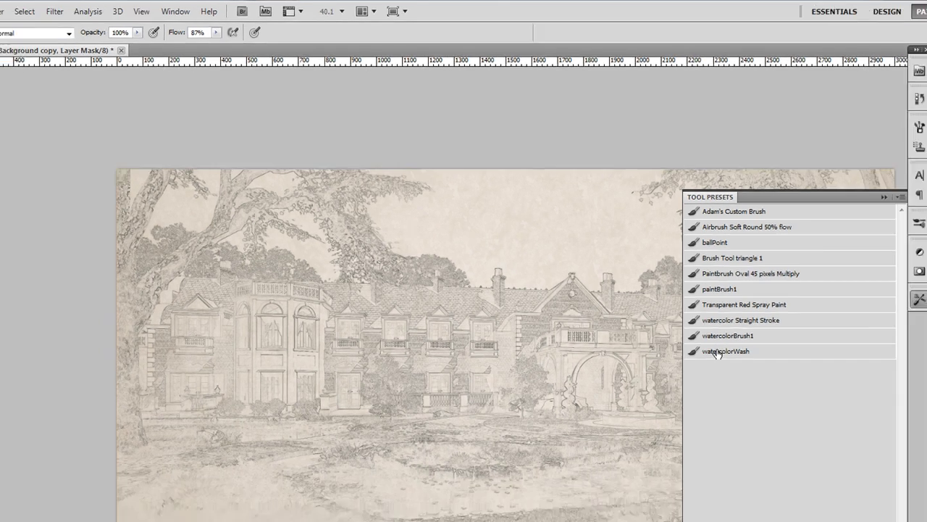
{"action": "left_click", "coordinate": [717, 351]}
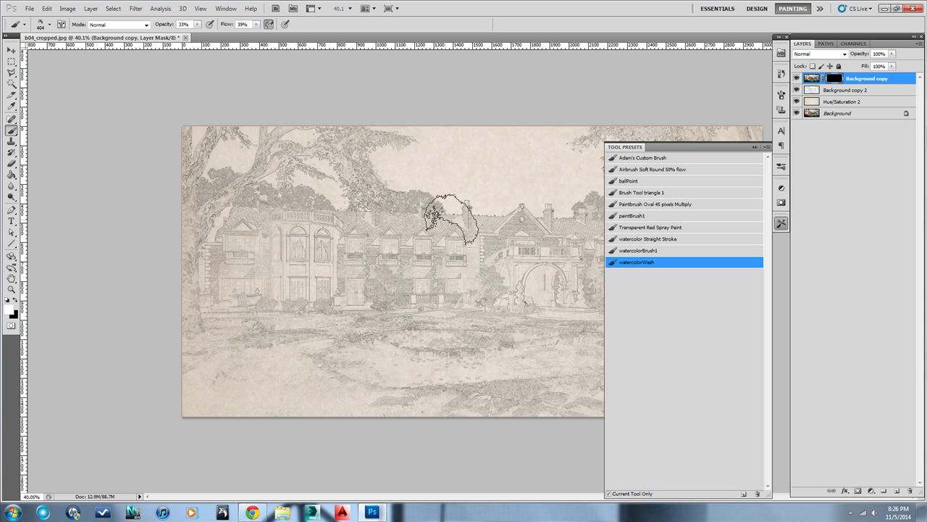
{"action": "mouse_move", "coordinate": [450, 217]}
{"action": "left_mouse_down"}
{"action": "mouse_move", "coordinate": [494, 193]}
{"action": "mouse_move", "coordinate": [512, 225]}
{"action": "mouse_move", "coordinate": [500, 205]}
{"action": "mouse_move", "coordinate": [465, 228]}
{"action": "mouse_move", "coordinate": [472, 192]}
{"action": "left_mouse_up"}
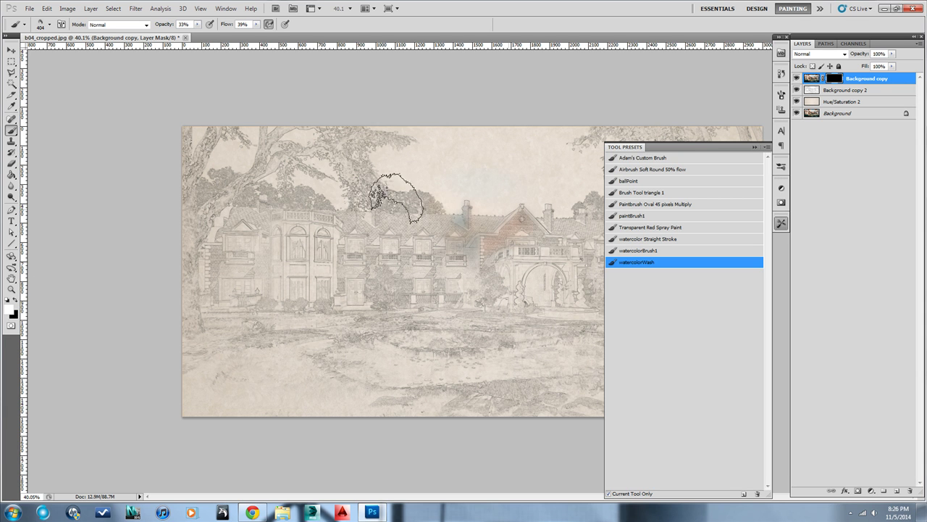
{"action": "mouse_move", "coordinate": [396, 197]}
{"action": "left_mouse_down"}
{"action": "mouse_move", "coordinate": [428, 188]}
{"action": "mouse_move", "coordinate": [383, 183]}
{"action": "mouse_move", "coordinate": [319, 192]}
{"action": "left_mouse_up"}
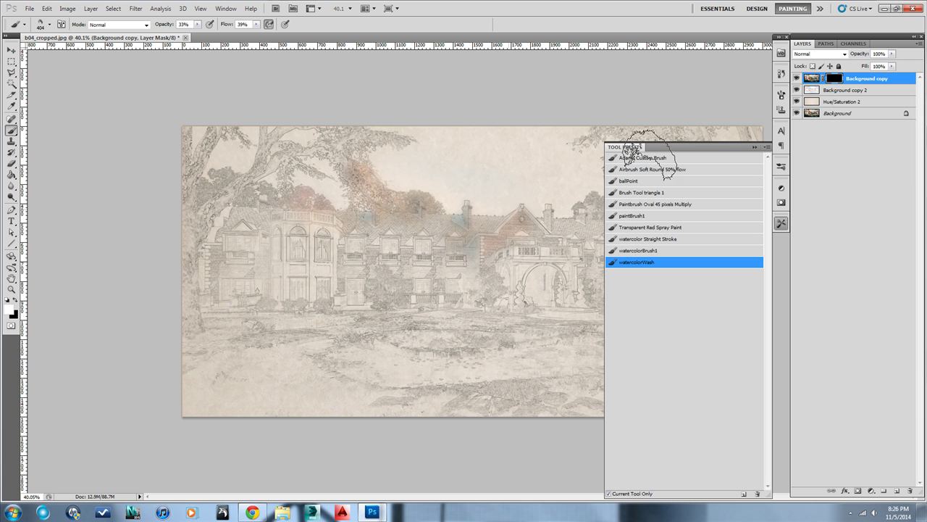
{"action": "left_click", "coordinate": [755, 147]}
{"action": "left_click", "coordinate": [835, 77], "text": "alt"}
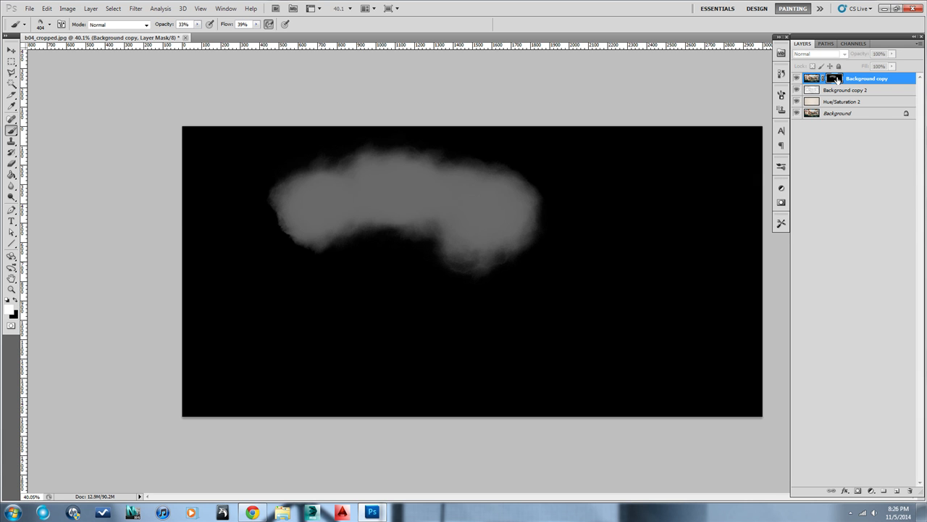
{"action": "left_click", "coordinate": [835, 77], "text": "alt"}
{"action": "left_click", "coordinate": [835, 78], "text": "alt"}
{"action": "left_click", "coordinate": [835, 77], "text": "alt"}
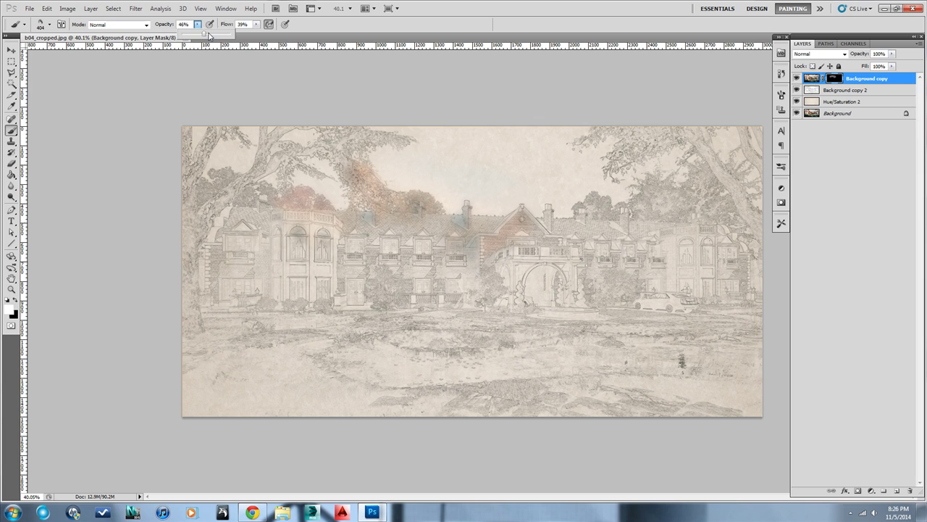
Step: At 61% flow, paint more colour over the house, upper-left trees and left side, then review the mask
{"action": "left_click", "coordinate": [256, 25]}
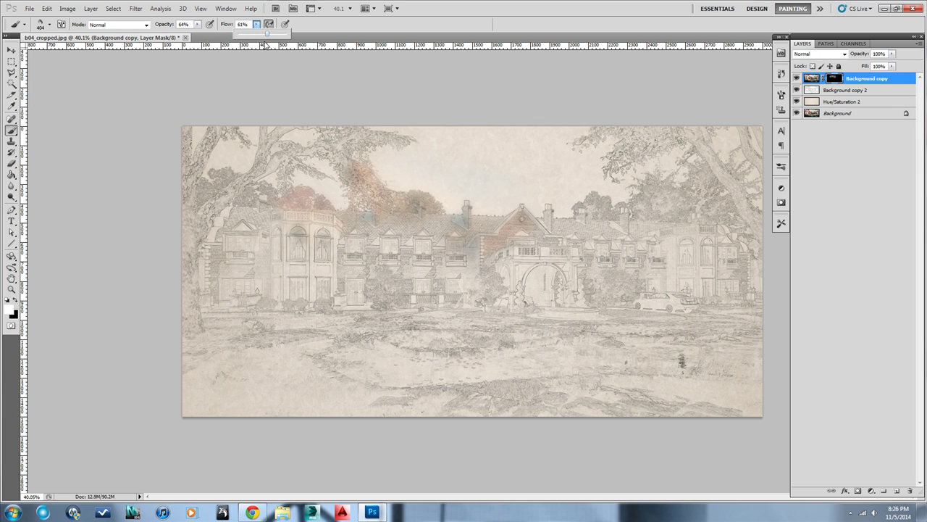
{"action": "mouse_move", "coordinate": [428, 268]}
{"action": "left_mouse_down"}
{"action": "mouse_move", "coordinate": [458, 249]}
{"action": "mouse_move", "coordinate": [440, 229]}
{"action": "mouse_move", "coordinate": [408, 208]}
{"action": "left_mouse_up"}
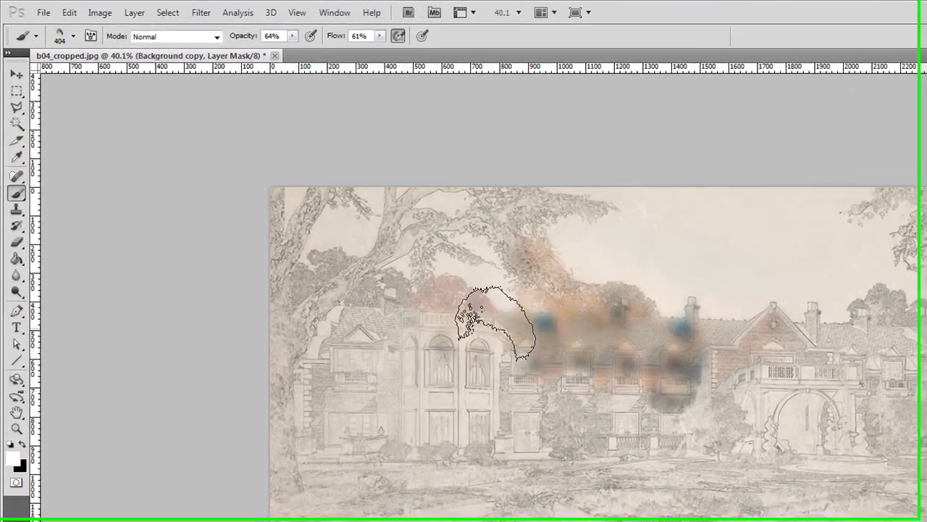
{"action": "mouse_move", "coordinate": [496, 324]}
{"action": "left_mouse_down"}
{"action": "mouse_move", "coordinate": [454, 321]}
{"action": "mouse_move", "coordinate": [416, 329]}
{"action": "mouse_move", "coordinate": [390, 267]}
{"action": "mouse_move", "coordinate": [428, 241]}
{"action": "left_mouse_up"}
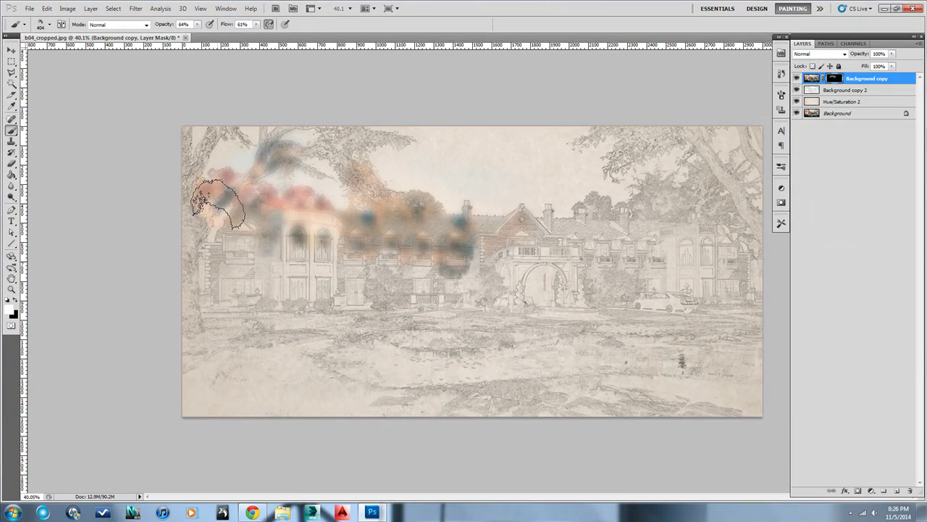
{"action": "mouse_move", "coordinate": [217, 203]}
{"action": "left_mouse_down"}
{"action": "mouse_move", "coordinate": [217, 266]}
{"action": "mouse_move", "coordinate": [236, 278]}
{"action": "mouse_move", "coordinate": [213, 313]}
{"action": "mouse_move", "coordinate": [230, 315]}
{"action": "mouse_move", "coordinate": [233, 347]}
{"action": "mouse_move", "coordinate": [322, 356]}
{"action": "mouse_move", "coordinate": [377, 342]}
{"action": "mouse_move", "coordinate": [416, 368]}
{"action": "mouse_move", "coordinate": [489, 363]}
{"action": "mouse_move", "coordinate": [282, 315]}
{"action": "mouse_move", "coordinate": [260, 263]}
{"action": "mouse_move", "coordinate": [289, 244]}
{"action": "mouse_move", "coordinate": [356, 232]}
{"action": "mouse_move", "coordinate": [377, 278]}
{"action": "mouse_move", "coordinate": [343, 300]}
{"action": "mouse_move", "coordinate": [399, 277]}
{"action": "mouse_move", "coordinate": [410, 310]}
{"action": "mouse_move", "coordinate": [480, 307]}
{"action": "mouse_move", "coordinate": [542, 342]}
{"action": "mouse_move", "coordinate": [536, 372]}
{"action": "mouse_move", "coordinate": [528, 370]}
{"action": "mouse_move", "coordinate": [658, 374]}
{"action": "mouse_move", "coordinate": [640, 369]}
{"action": "mouse_move", "coordinate": [692, 348]}
{"action": "mouse_move", "coordinate": [697, 318]}
{"action": "mouse_move", "coordinate": [725, 328]}
{"action": "mouse_move", "coordinate": [707, 276]}
{"action": "mouse_move", "coordinate": [721, 254]}
{"action": "mouse_move", "coordinate": [706, 222]}
{"action": "mouse_move", "coordinate": [709, 194]}
{"action": "mouse_move", "coordinate": [694, 179]}
{"action": "mouse_move", "coordinate": [715, 172]}
{"action": "mouse_move", "coordinate": [708, 162]}
{"action": "mouse_move", "coordinate": [665, 182]}
{"action": "mouse_move", "coordinate": [554, 184]}
{"action": "mouse_move", "coordinate": [703, 200]}
{"action": "mouse_move", "coordinate": [494, 176]}
{"action": "mouse_move", "coordinate": [373, 190]}
{"action": "mouse_move", "coordinate": [542, 217]}
{"action": "mouse_move", "coordinate": [497, 248]}
{"action": "mouse_move", "coordinate": [532, 279]}
{"action": "mouse_move", "coordinate": [612, 298]}
{"action": "left_mouse_up"}
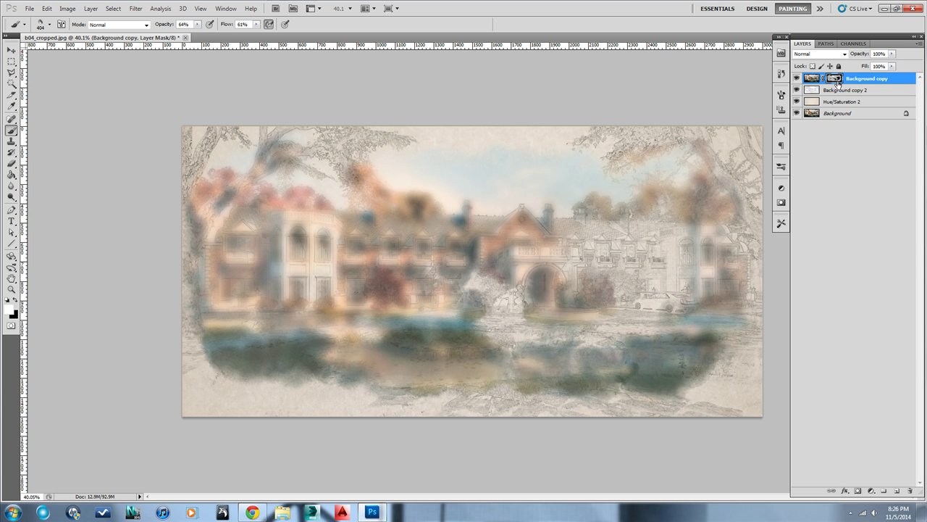
{"action": "left_click", "coordinate": [838, 79], "text": "alt"}
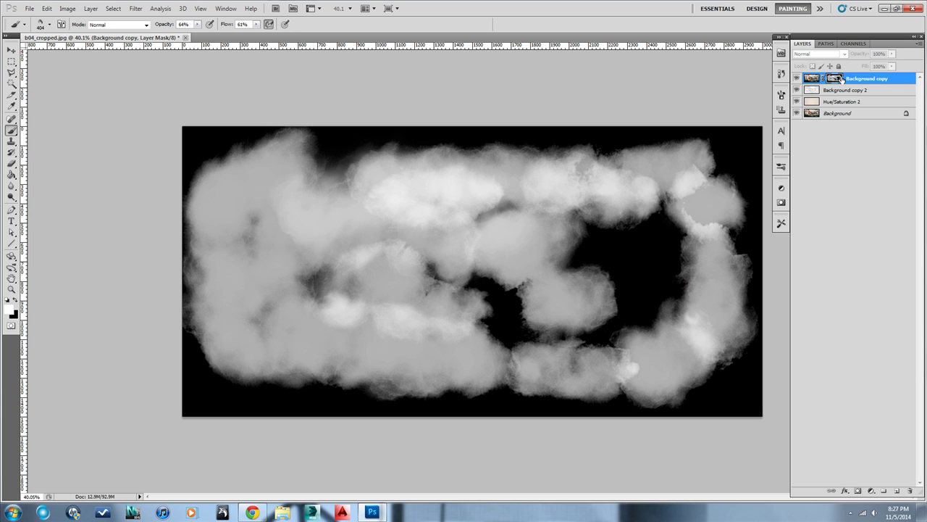
{"action": "left_click", "coordinate": [837, 79], "text": "alt"}
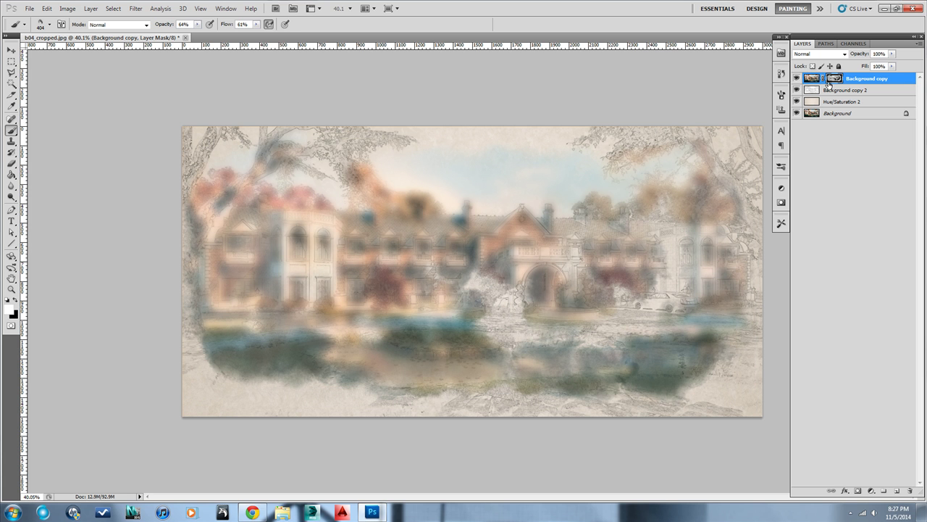
Step: Duplicate the Background layer as Background copy 3 and drag it to the top of the stack
{"action": "left_click", "coordinate": [835, 114]}
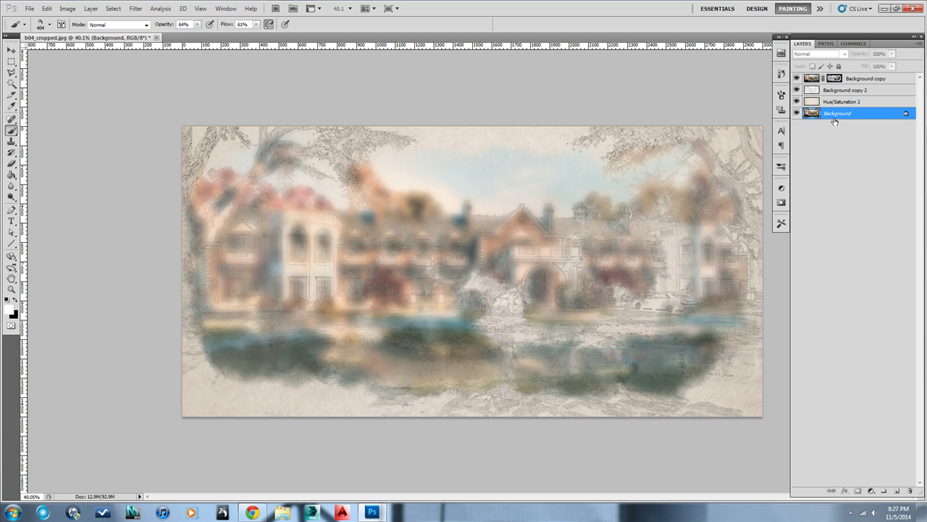
{"action": "key", "text": "ctrl+j"}
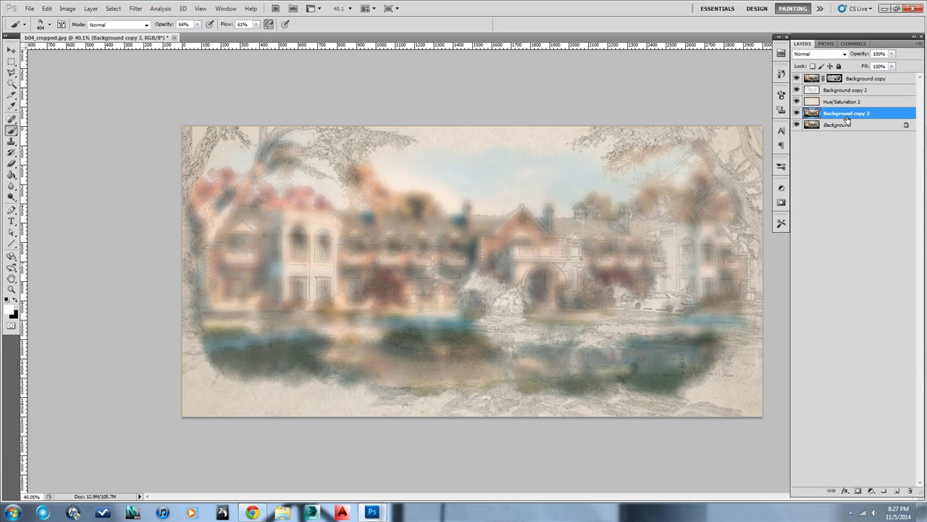
{"action": "left_click_drag", "start_coordinate": [849, 114], "coordinate": [853, 76]}
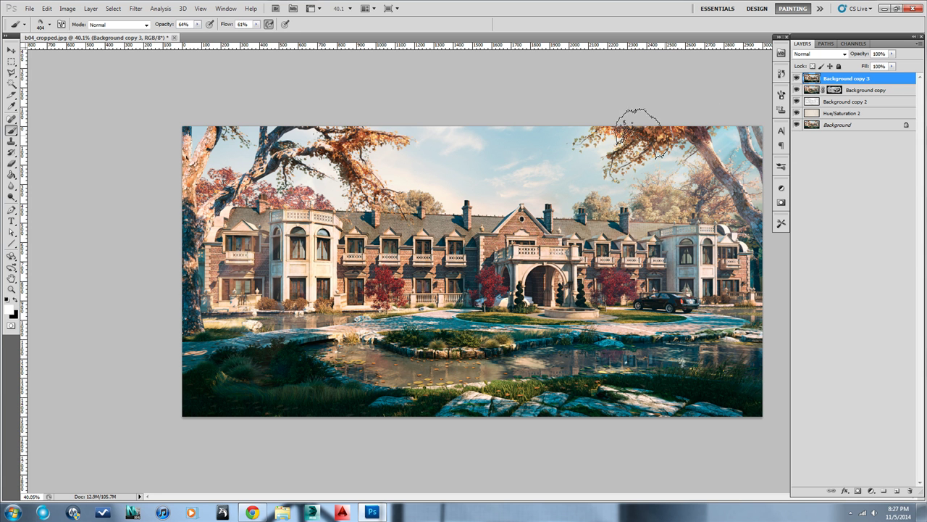
Step: Preview Angled Strokes, Ink Outlines, Sprayed Strokes, Dark Strokes, Crosshatch and Spatter in the Filter Gallery
{"action": "left_click", "coordinate": [137, 9]}
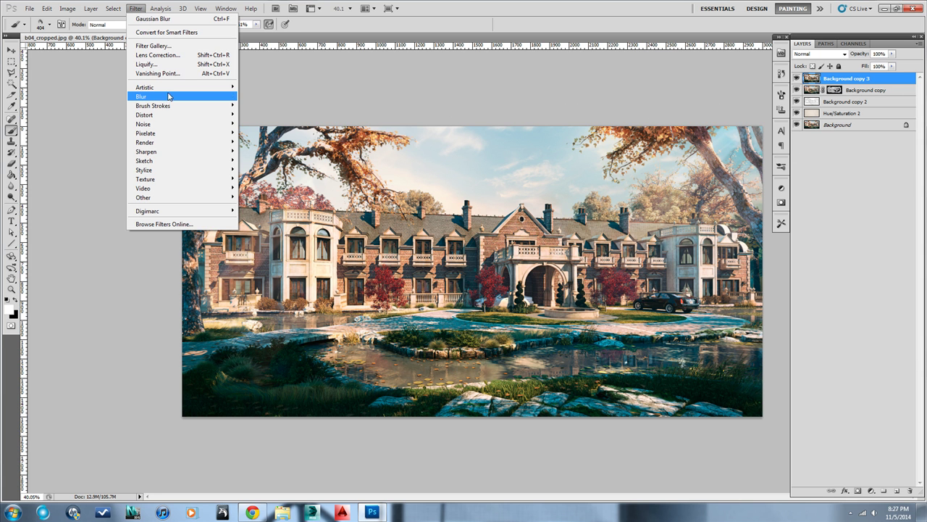
{"action": "mouse_move", "coordinate": [168, 97]}
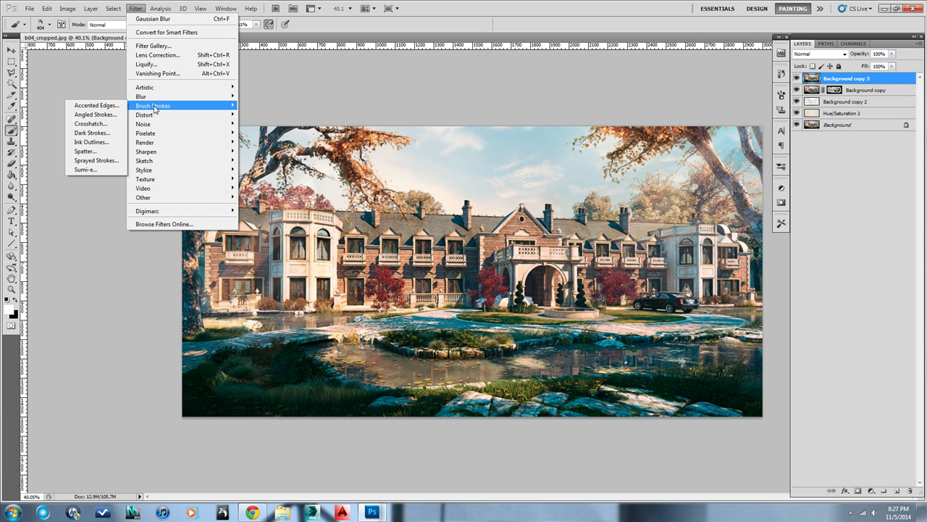
{"action": "left_click", "coordinate": [107, 117]}
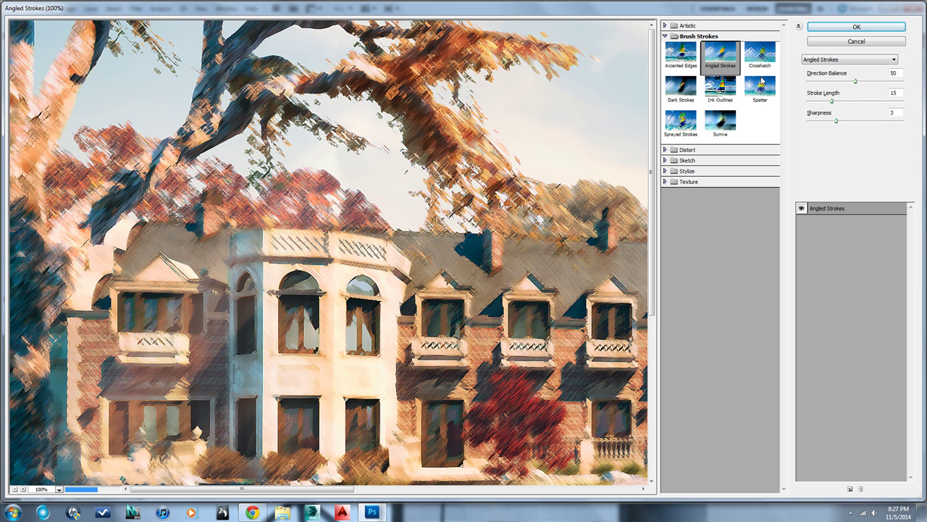
{"action": "left_click", "coordinate": [724, 94]}
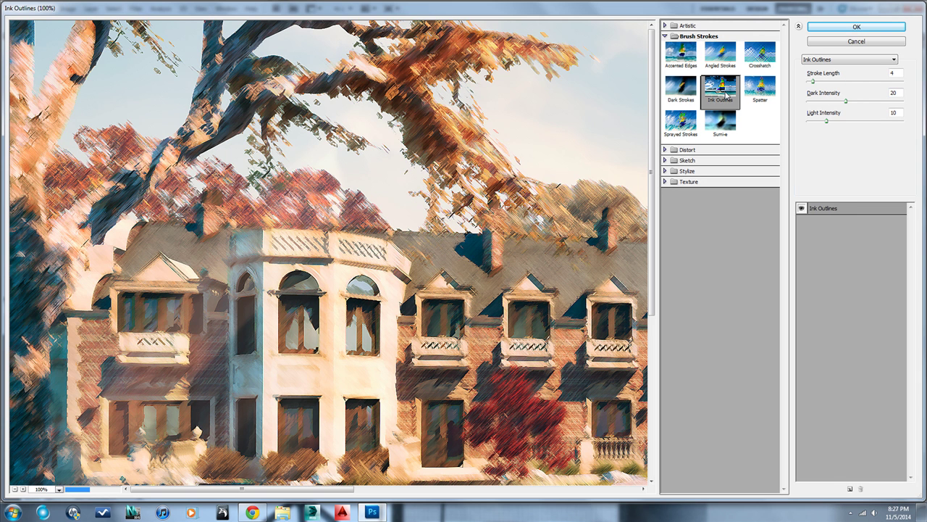
{"action": "left_click", "coordinate": [688, 122]}
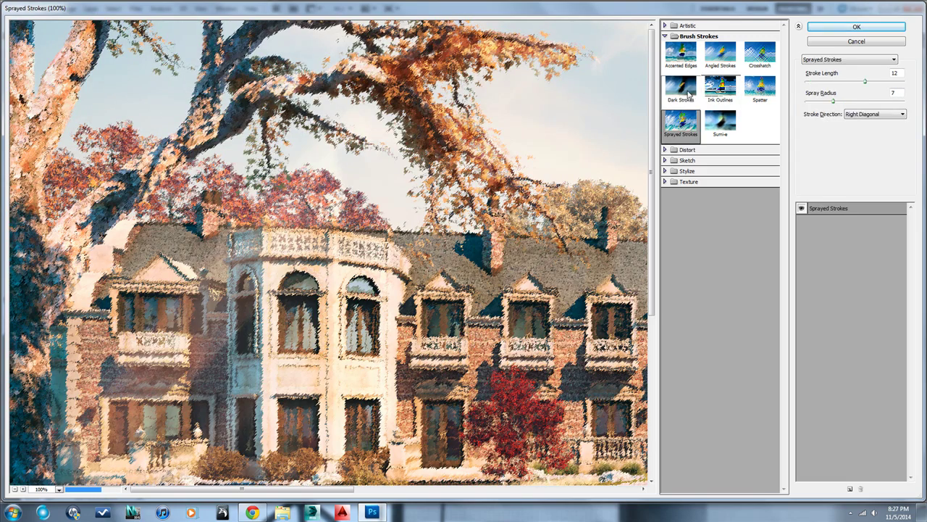
{"action": "left_click", "coordinate": [688, 94]}
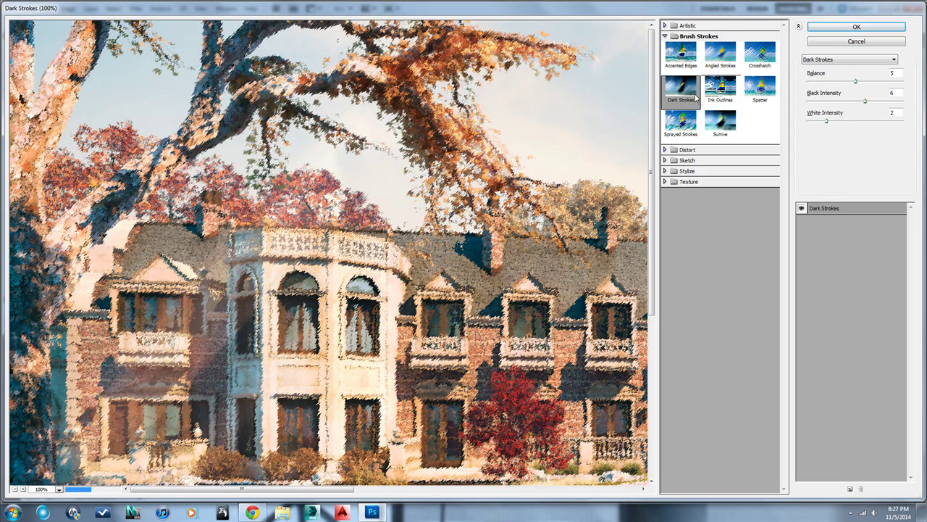
{"action": "left_click", "coordinate": [760, 88]}
{"action": "left_click", "coordinate": [759, 58]}
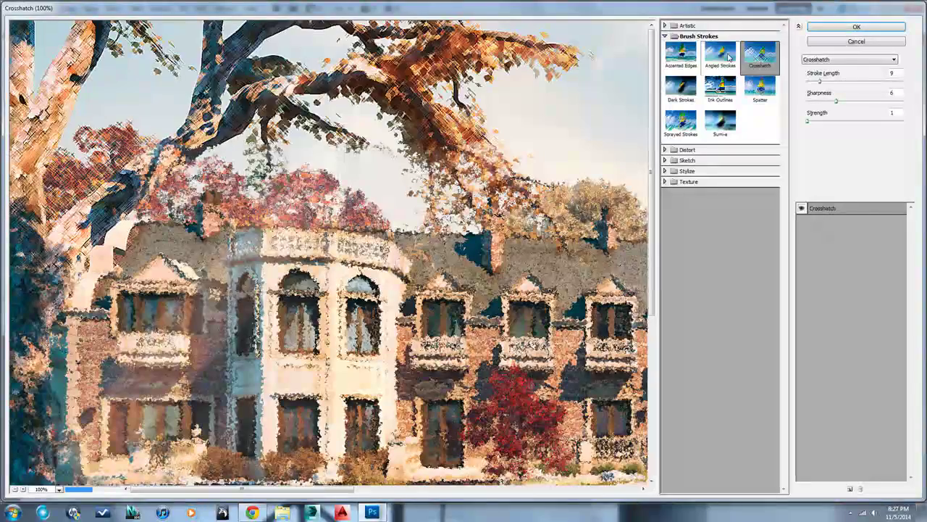
{"action": "left_click", "coordinate": [694, 56]}
{"action": "left_click", "coordinate": [759, 55]}
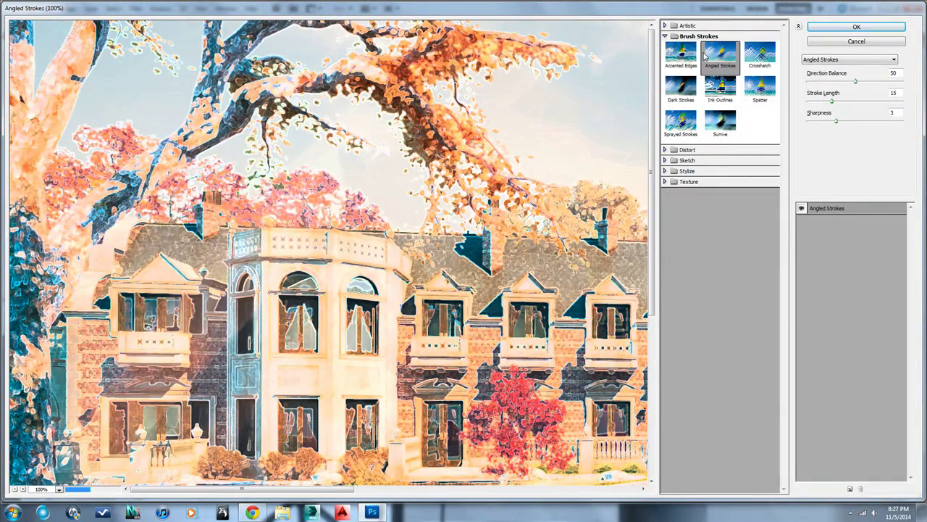
{"action": "left_click", "coordinate": [760, 87]}
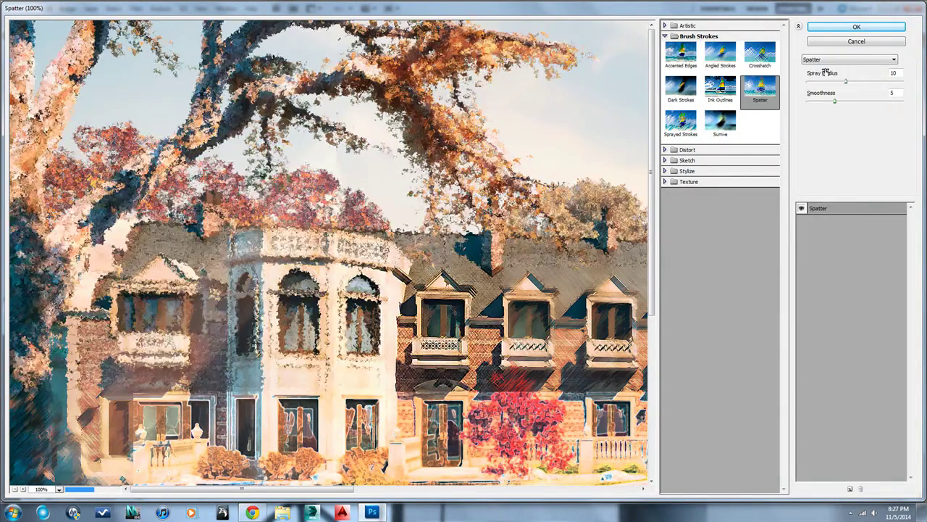
Step: Browse the Stylize, Sketch and Distort filter groups, then cancel the gallery without applying anything
{"action": "left_click", "coordinate": [667, 170]}
{"action": "left_click", "coordinate": [666, 171]}
{"action": "left_click", "coordinate": [672, 161]}
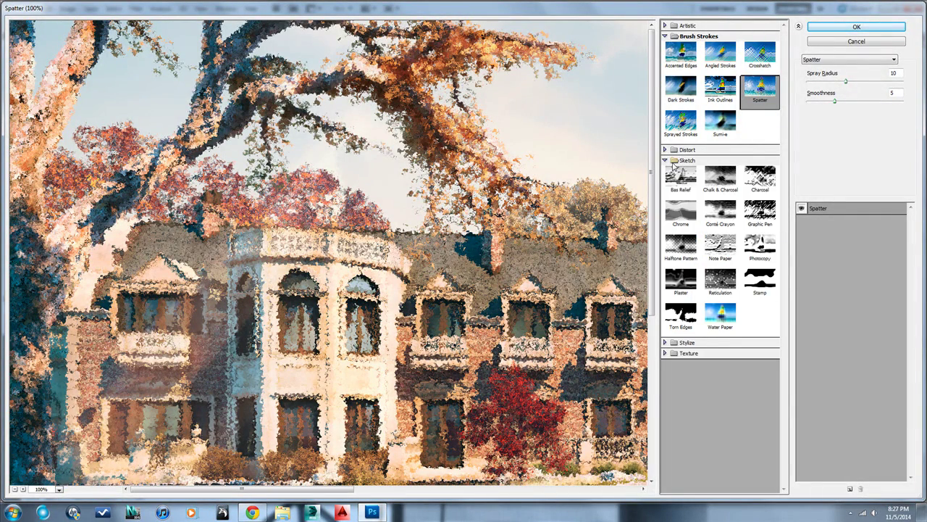
{"action": "left_click", "coordinate": [666, 160]}
{"action": "left_click", "coordinate": [665, 149]}
{"action": "left_click", "coordinate": [665, 150]}
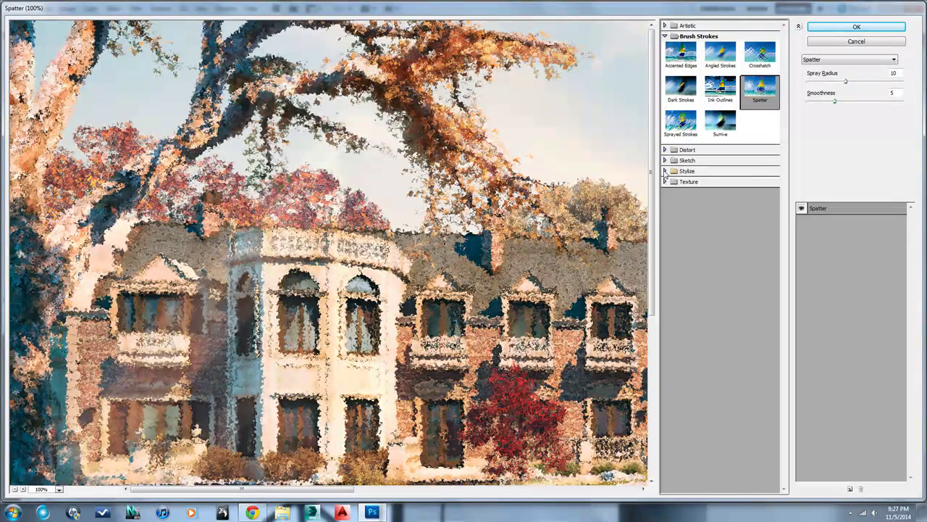
{"action": "left_click", "coordinate": [665, 171]}
{"action": "left_click", "coordinate": [666, 172]}
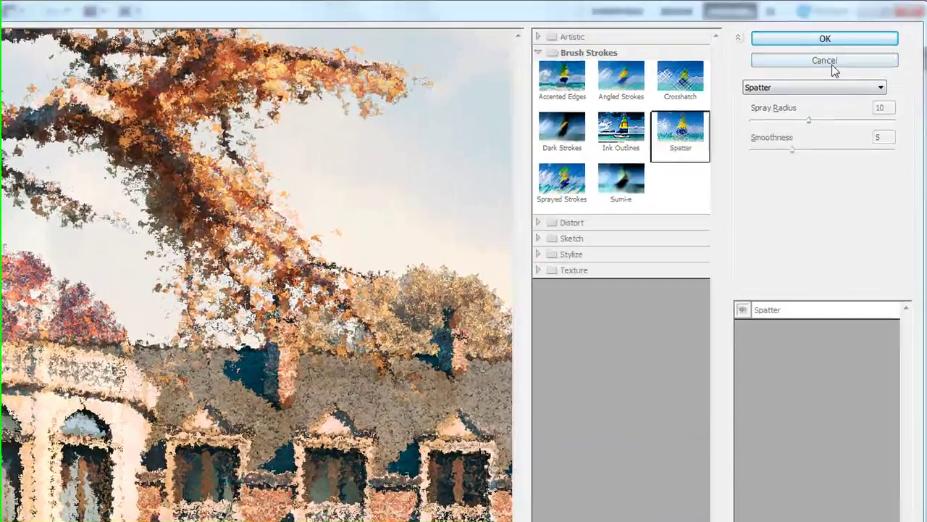
{"action": "left_click", "coordinate": [856, 41]}
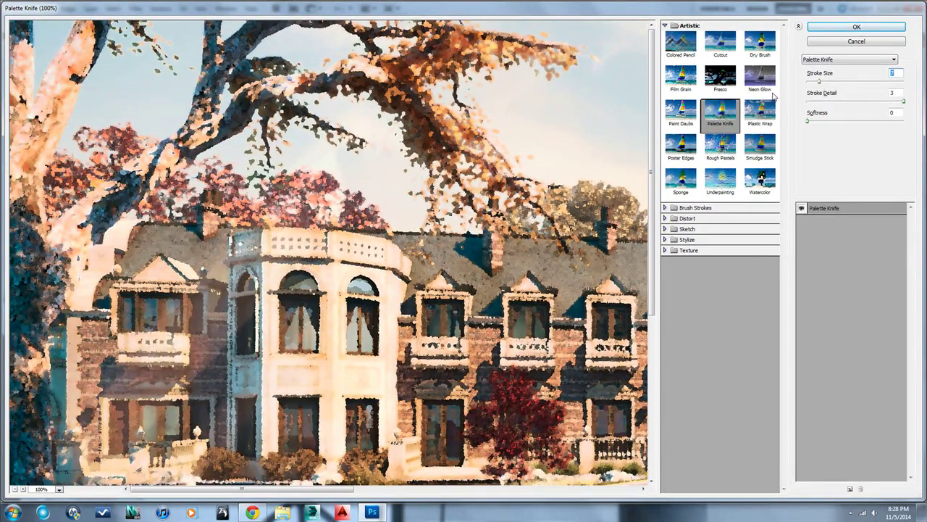
Step: Preview Paint Daubs and Dry Brush, then apply Palette Knife (stroke size 7, detail 3, softness 0)
{"action": "left_click", "coordinate": [681, 113]}
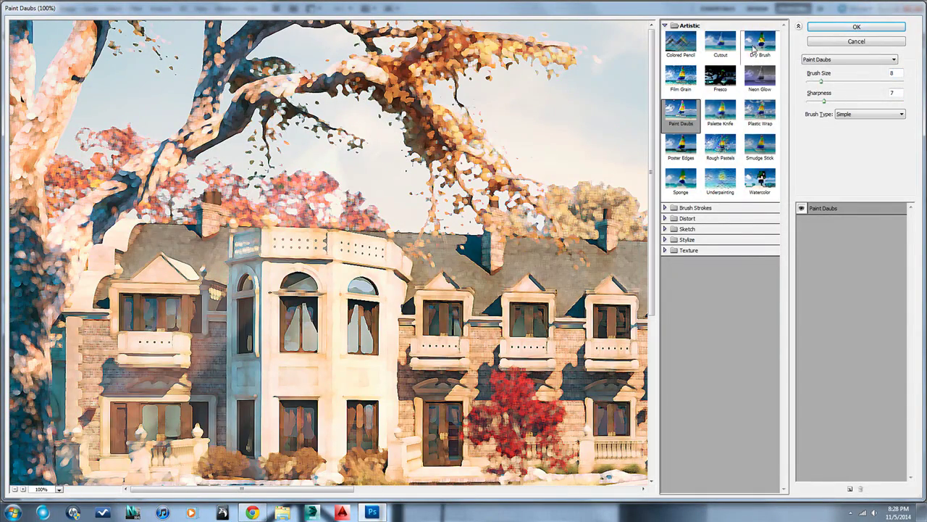
{"action": "left_click", "coordinate": [754, 51]}
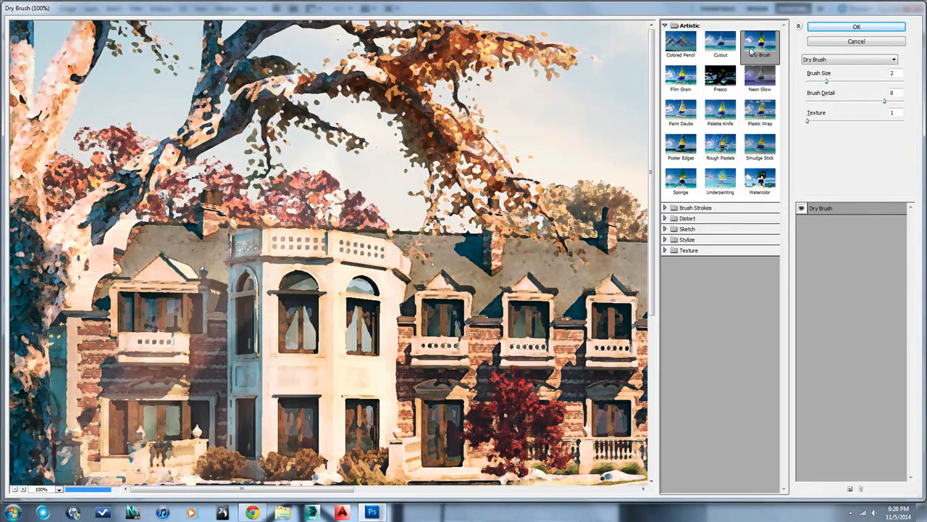
{"action": "left_click", "coordinate": [719, 108]}
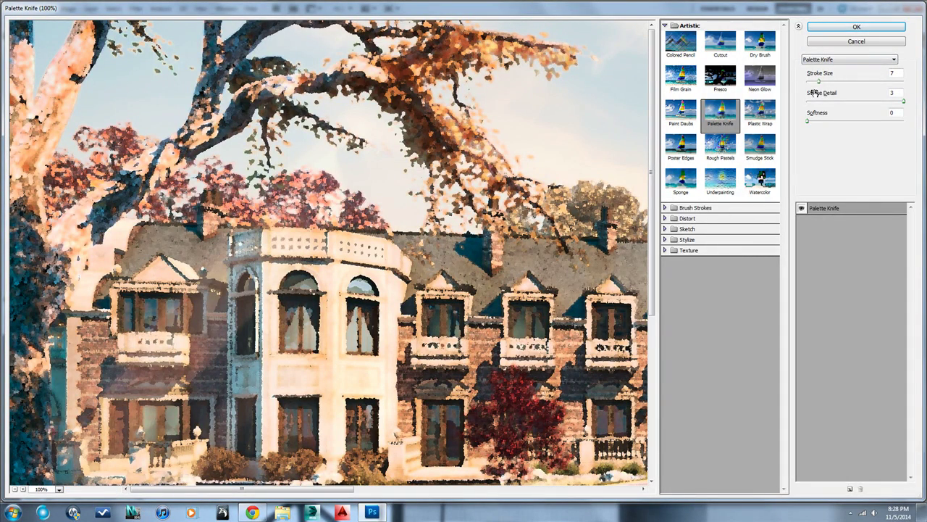
{"action": "left_click", "coordinate": [856, 27]}
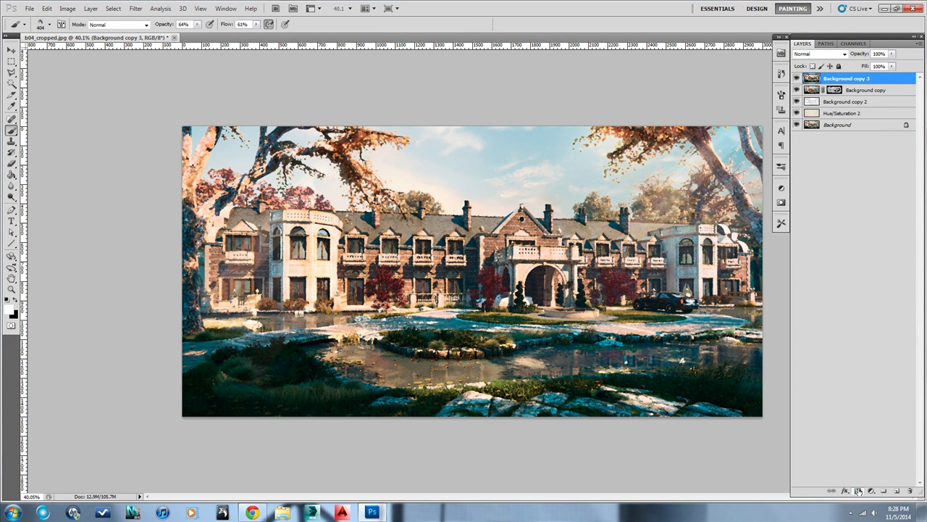
Step: Add a layer mask to Background copy 3, fill it black with the Paint Bucket, and switch to the Brush tool
{"action": "left_click", "coordinate": [858, 491]}
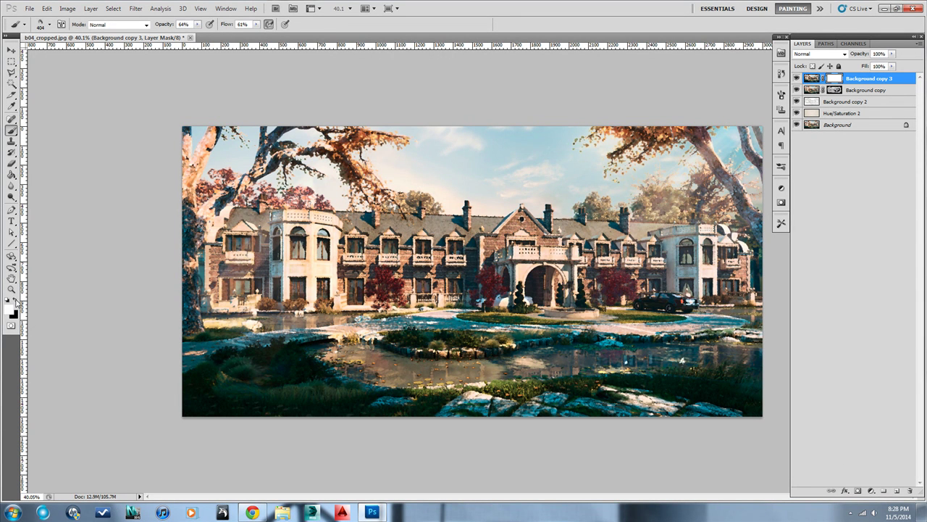
{"action": "left_click", "coordinate": [16, 174]}
{"action": "left_click", "coordinate": [256, 195]}
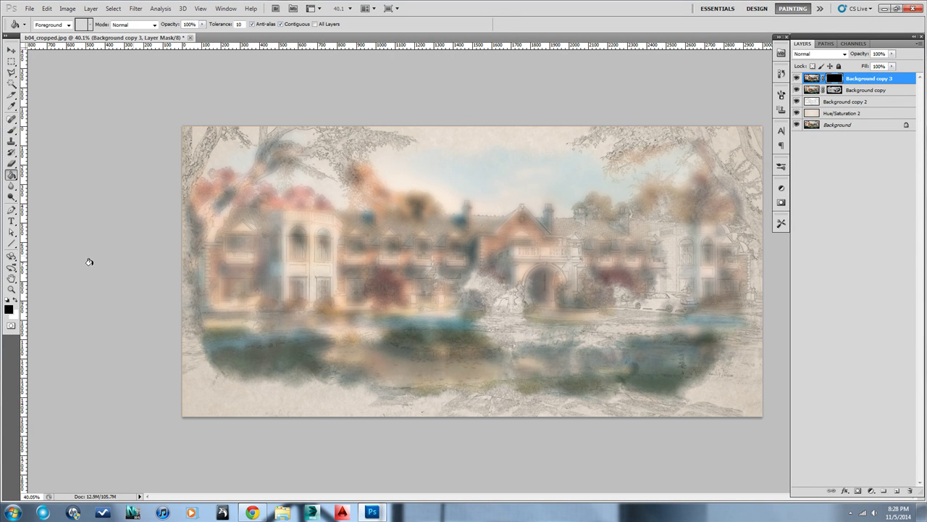
{"action": "left_click", "coordinate": [12, 131]}
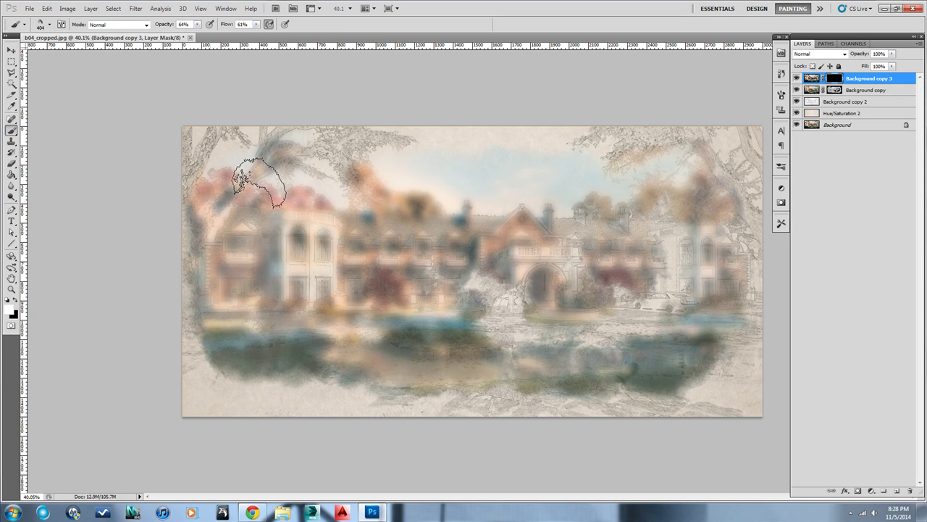
{"action": "left_click", "coordinate": [781, 225]}
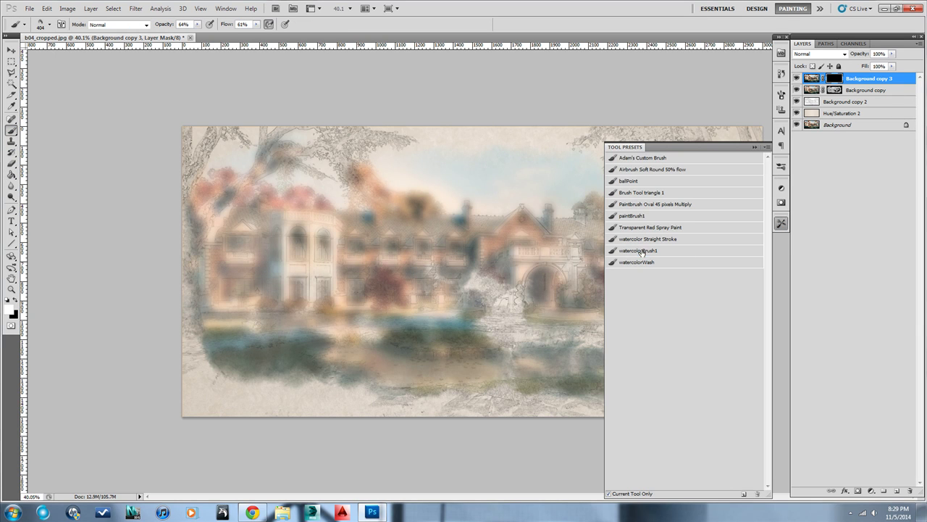
Step: With the watercolorBrush1 preset at 27% flow, reveal the chimney tree and house facade on the mask
{"action": "left_click", "coordinate": [641, 251]}
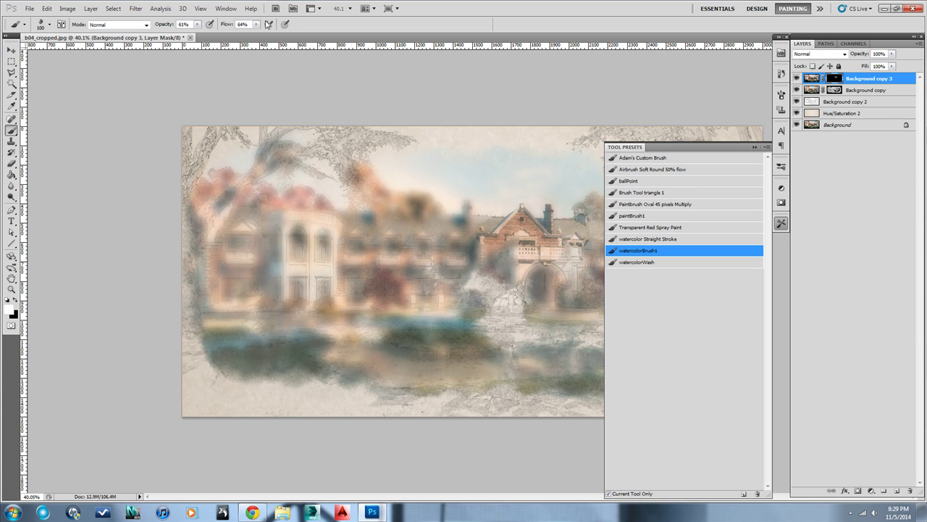
{"action": "left_click_drag", "start_coordinate": [197, 27], "coordinate": [259, 36]}
{"action": "left_click", "coordinate": [492, 232]}
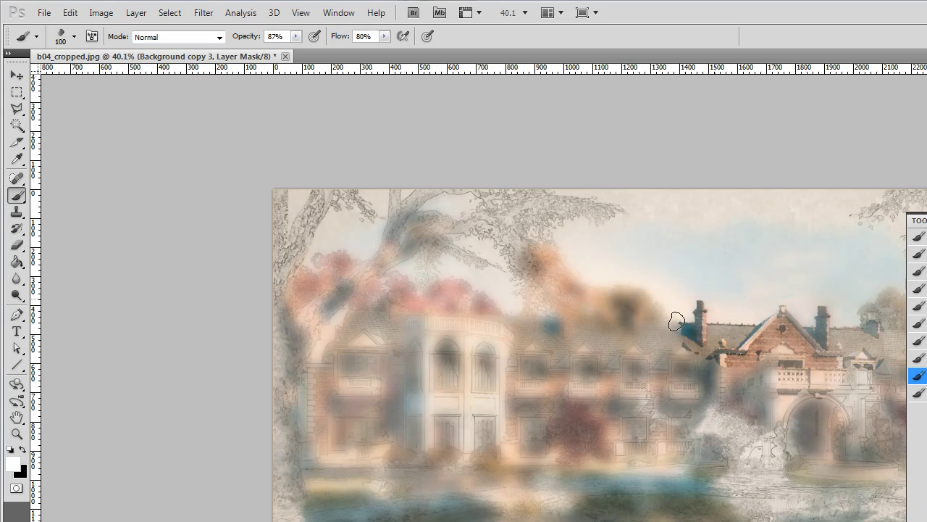
{"action": "mouse_move", "coordinate": [676, 322]}
{"action": "left_mouse_down"}
{"action": "mouse_move", "coordinate": [609, 294]}
{"action": "mouse_move", "coordinate": [569, 289]}
{"action": "left_mouse_up"}
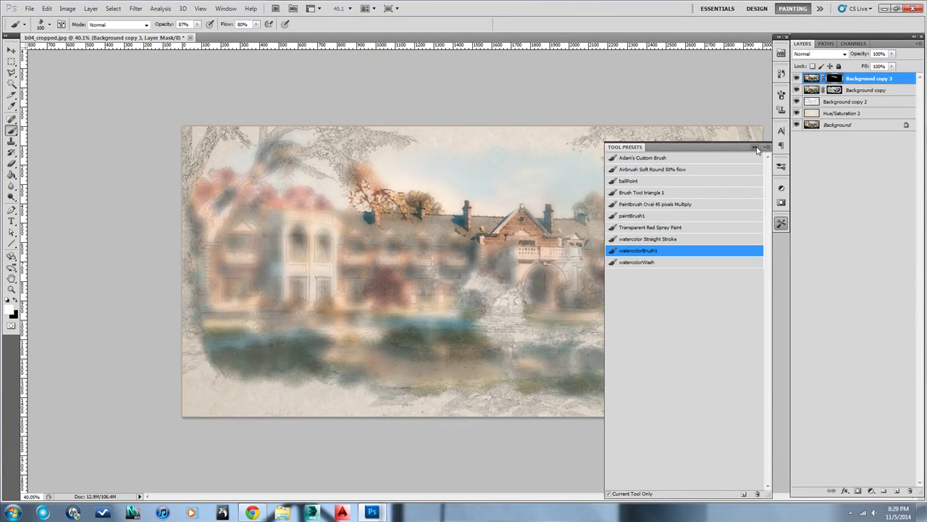
{"action": "left_click", "coordinate": [756, 148]}
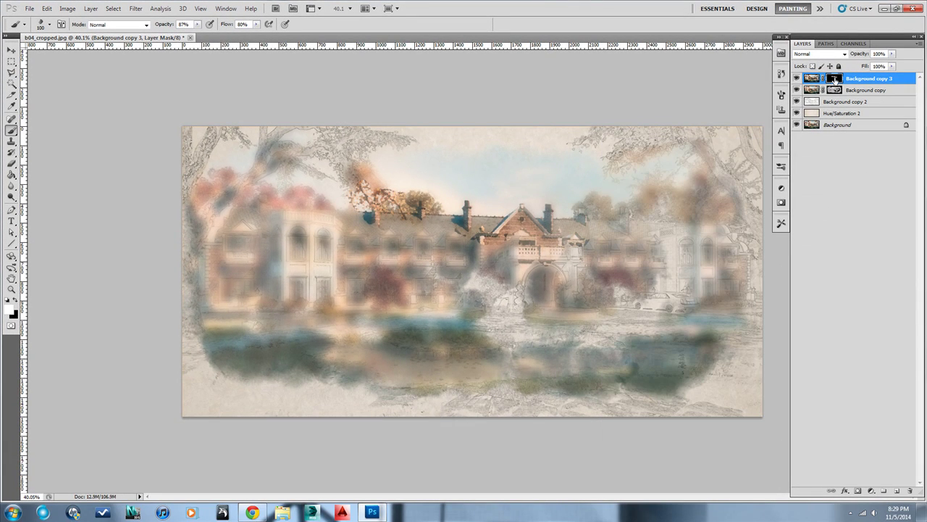
{"action": "left_click", "coordinate": [835, 80], "text": "alt"}
{"action": "left_click", "coordinate": [835, 80], "text": "alt"}
{"action": "mouse_move", "coordinate": [471, 236]}
{"action": "left_mouse_down"}
{"action": "mouse_move", "coordinate": [443, 270]}
{"action": "mouse_move", "coordinate": [425, 255]}
{"action": "mouse_move", "coordinate": [391, 276]}
{"action": "mouse_move", "coordinate": [383, 236]}
{"action": "mouse_move", "coordinate": [359, 242]}
{"action": "mouse_move", "coordinate": [336, 291]}
{"action": "mouse_move", "coordinate": [321, 261]}
{"action": "mouse_move", "coordinate": [331, 338]}
{"action": "mouse_move", "coordinate": [265, 345]}
{"action": "mouse_move", "coordinate": [276, 338]}
{"action": "mouse_move", "coordinate": [290, 294]}
{"action": "mouse_move", "coordinate": [272, 277]}
{"action": "mouse_move", "coordinate": [308, 246]}
{"action": "mouse_move", "coordinate": [373, 305]}
{"action": "mouse_move", "coordinate": [398, 294]}
{"action": "mouse_move", "coordinate": [422, 316]}
{"action": "mouse_move", "coordinate": [456, 301]}
{"action": "mouse_move", "coordinate": [477, 273]}
{"action": "mouse_move", "coordinate": [489, 279]}
{"action": "mouse_move", "coordinate": [523, 258]}
{"action": "mouse_move", "coordinate": [574, 312]}
{"action": "mouse_move", "coordinate": [551, 286]}
{"action": "mouse_move", "coordinate": [517, 317]}
{"action": "mouse_move", "coordinate": [468, 318]}
{"action": "mouse_move", "coordinate": [549, 344]}
{"action": "mouse_move", "coordinate": [601, 325]}
{"action": "mouse_move", "coordinate": [606, 292]}
{"action": "mouse_move", "coordinate": [587, 263]}
{"action": "mouse_move", "coordinate": [606, 245]}
{"action": "mouse_move", "coordinate": [618, 249]}
{"action": "mouse_move", "coordinate": [585, 233]}
{"action": "left_mouse_up"}
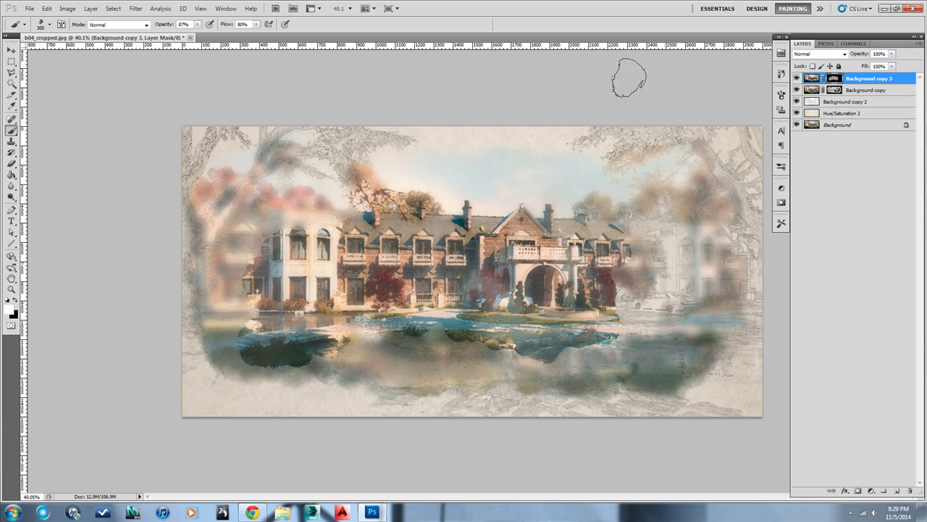
Step: With the watercolor Straight Stroke preset, reveal the lower-left foreground, lower grounds and band below the rocks
{"action": "left_click", "coordinate": [781, 225]}
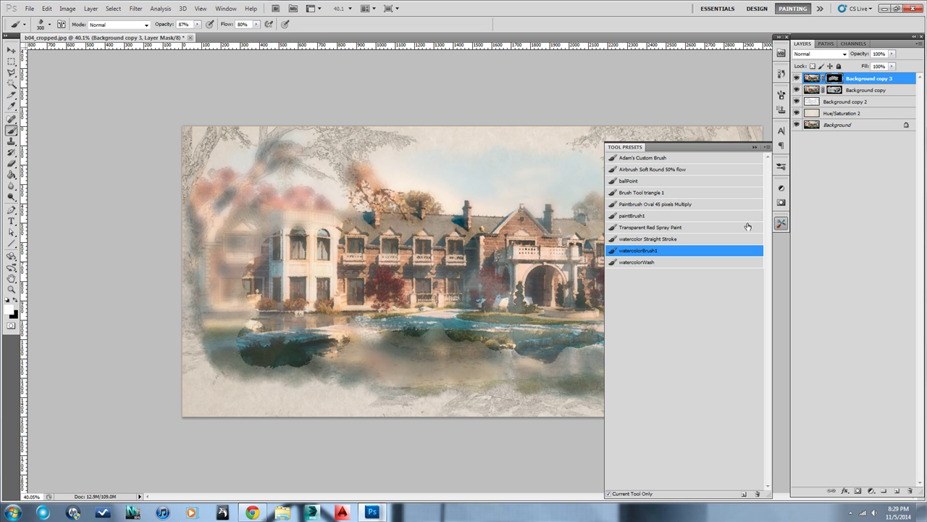
{"action": "left_click", "coordinate": [641, 239]}
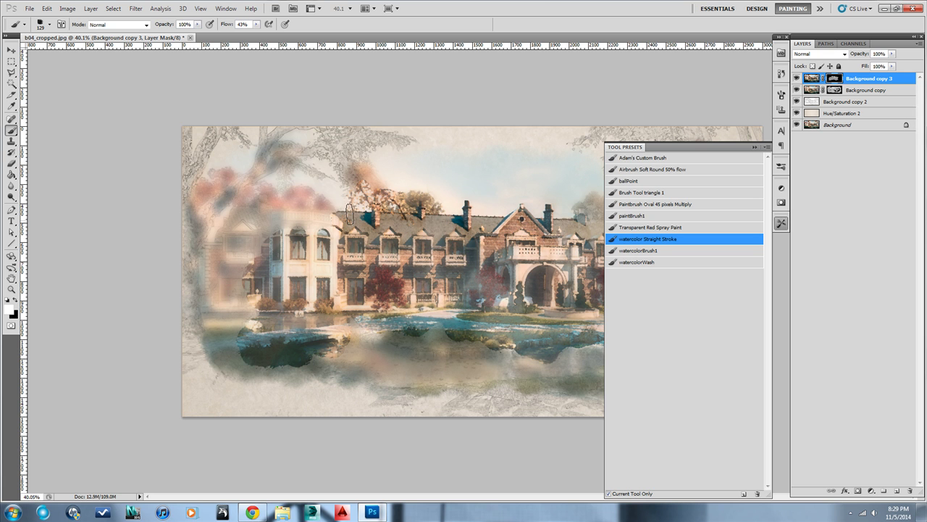
{"action": "left_click_drag", "start_coordinate": [283, 334], "coordinate": [250, 355]}
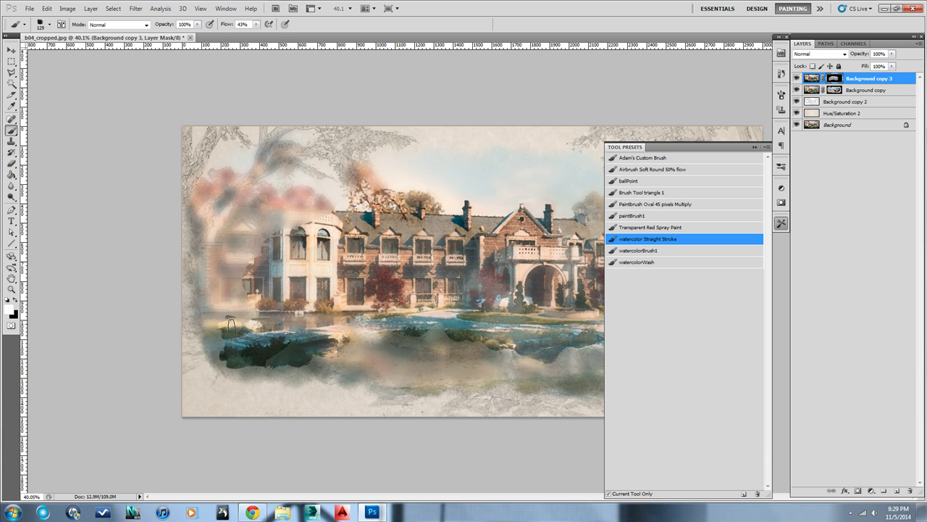
{"action": "mouse_move", "coordinate": [234, 324]}
{"action": "left_mouse_down"}
{"action": "mouse_move", "coordinate": [238, 311]}
{"action": "mouse_move", "coordinate": [272, 297]}
{"action": "mouse_move", "coordinate": [217, 272]}
{"action": "mouse_move", "coordinate": [282, 265]}
{"action": "left_mouse_up"}
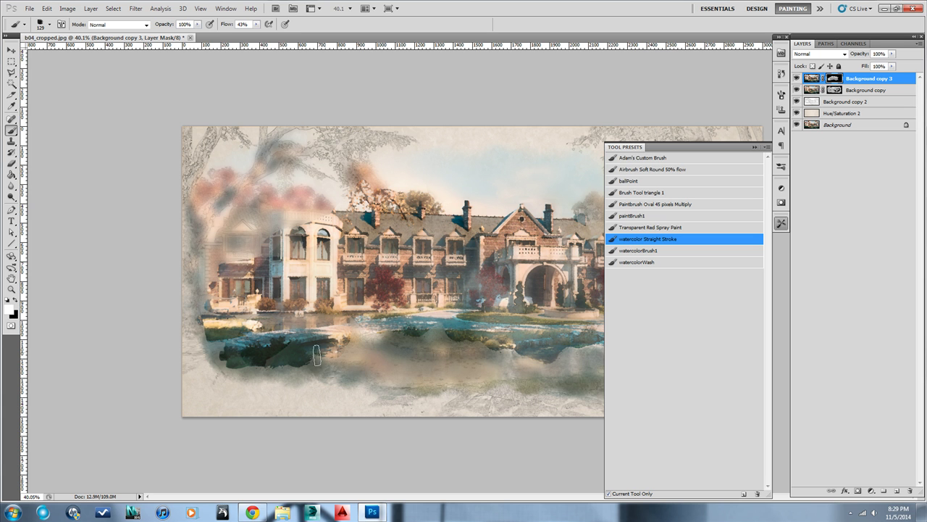
{"action": "mouse_move", "coordinate": [316, 355]}
{"action": "left_mouse_down"}
{"action": "mouse_move", "coordinate": [396, 360]}
{"action": "mouse_move", "coordinate": [345, 346]}
{"action": "mouse_move", "coordinate": [455, 319]}
{"action": "mouse_move", "coordinate": [414, 341]}
{"action": "mouse_move", "coordinate": [508, 350]}
{"action": "mouse_move", "coordinate": [434, 356]}
{"action": "mouse_move", "coordinate": [521, 349]}
{"action": "mouse_move", "coordinate": [467, 361]}
{"action": "mouse_move", "coordinate": [551, 348]}
{"action": "mouse_move", "coordinate": [576, 366]}
{"action": "left_mouse_up"}
{"action": "left_click", "coordinate": [756, 146]}
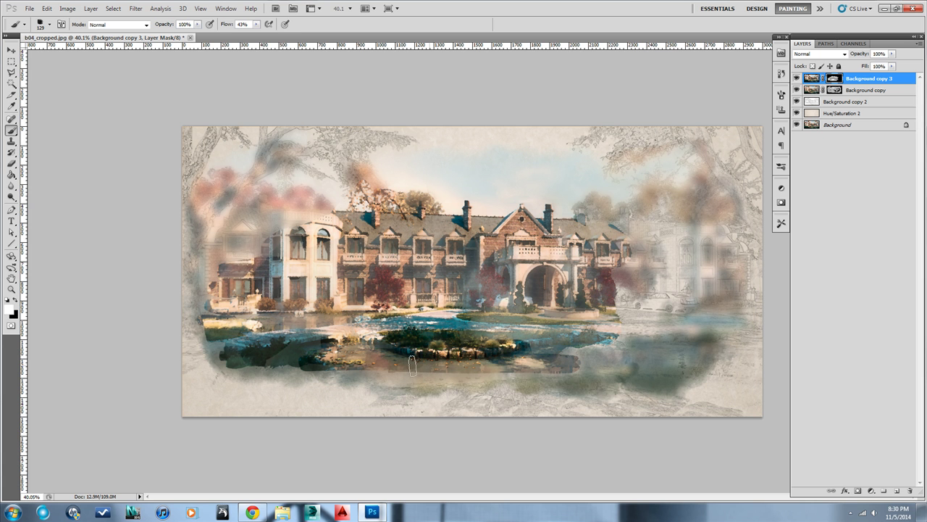
{"action": "mouse_move", "coordinate": [412, 366]}
{"action": "left_mouse_down"}
{"action": "mouse_move", "coordinate": [529, 367]}
{"action": "mouse_move", "coordinate": [406, 369]}
{"action": "mouse_move", "coordinate": [515, 371]}
{"action": "mouse_move", "coordinate": [436, 375]}
{"action": "mouse_move", "coordinate": [455, 378]}
{"action": "mouse_move", "coordinate": [552, 376]}
{"action": "left_mouse_up"}
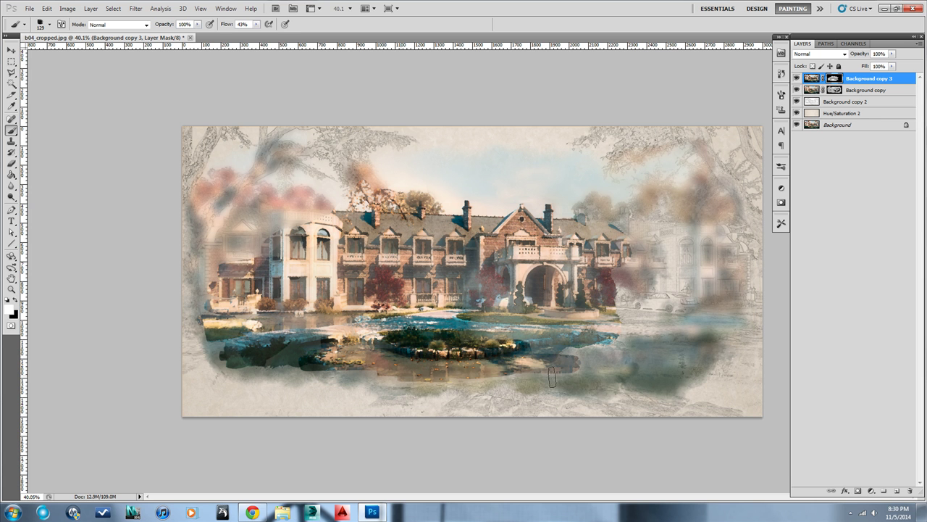
{"action": "left_click", "coordinate": [256, 25]}
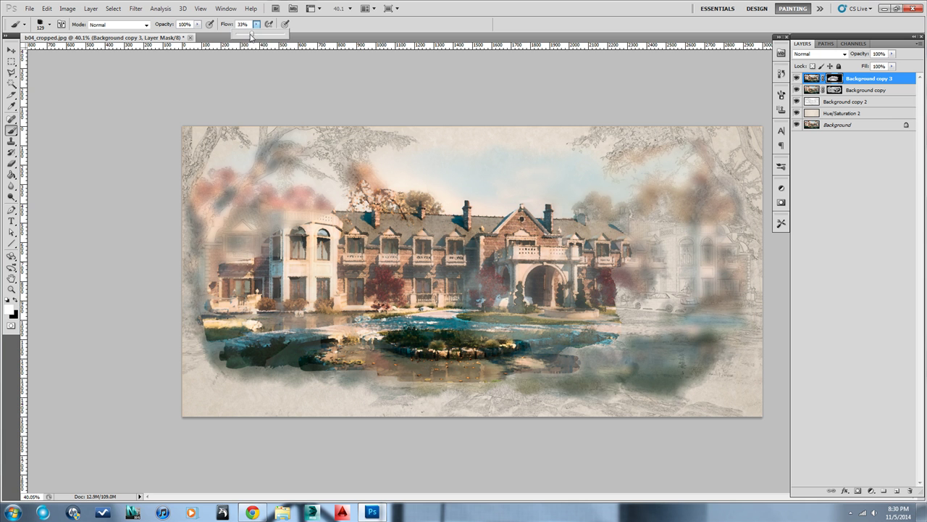
{"action": "mouse_move", "coordinate": [550, 377]}
{"action": "left_mouse_down"}
{"action": "mouse_move", "coordinate": [629, 369]}
{"action": "mouse_move", "coordinate": [567, 357]}
{"action": "mouse_move", "coordinate": [615, 352]}
{"action": "mouse_move", "coordinate": [548, 346]}
{"action": "left_mouse_up"}
{"action": "left_click", "coordinate": [781, 96]}
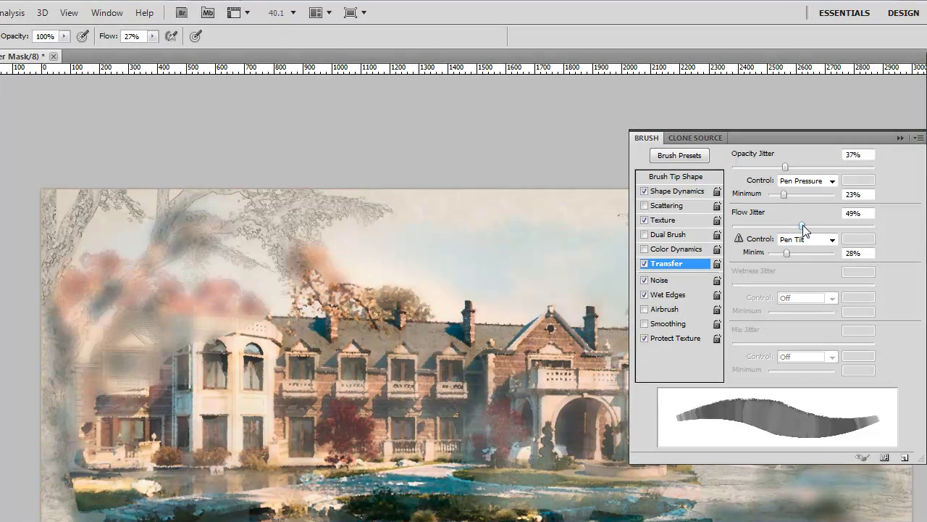
Step: Set Flow Jitter control to Pen Pressure at a lower amount, then paint the mask below the pond
{"action": "left_click", "coordinate": [820, 242]}
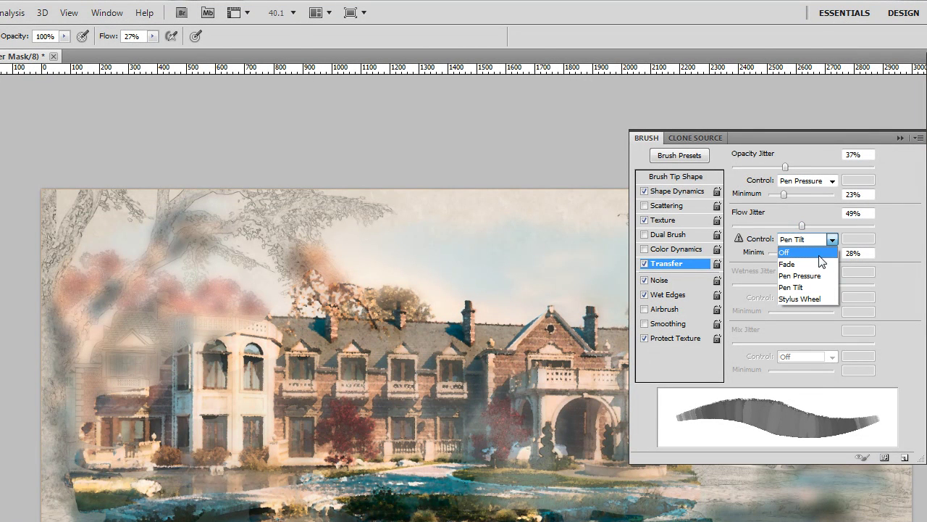
{"action": "left_click", "coordinate": [816, 277]}
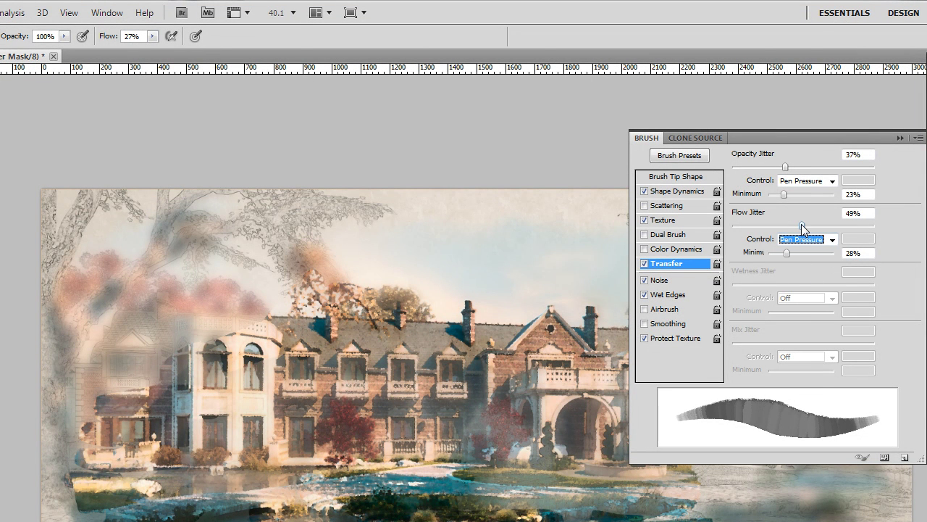
{"action": "left_click_drag", "start_coordinate": [801, 226], "coordinate": [756, 228]}
{"action": "left_click", "coordinate": [899, 138]}
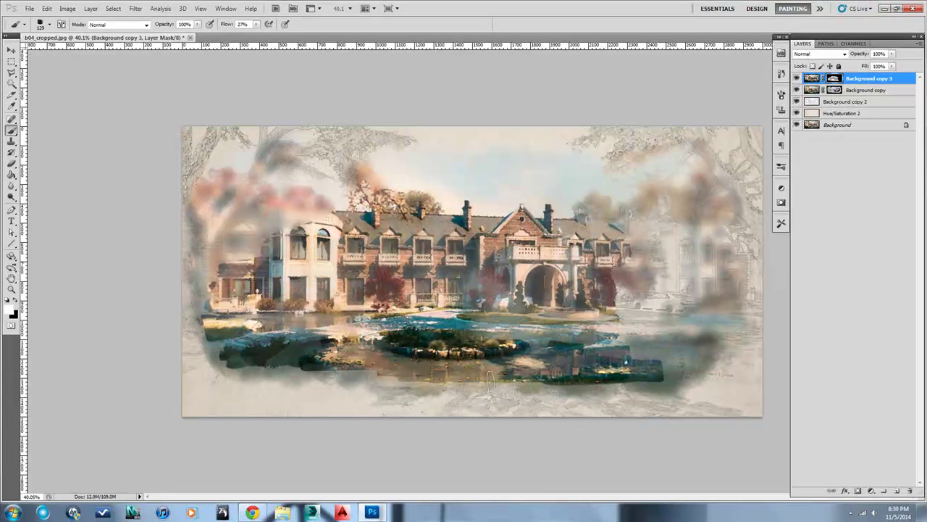
{"action": "mouse_move", "coordinate": [460, 380]}
{"action": "left_mouse_down"}
{"action": "mouse_move", "coordinate": [404, 391]}
{"action": "mouse_move", "coordinate": [362, 362]}
{"action": "left_mouse_up"}
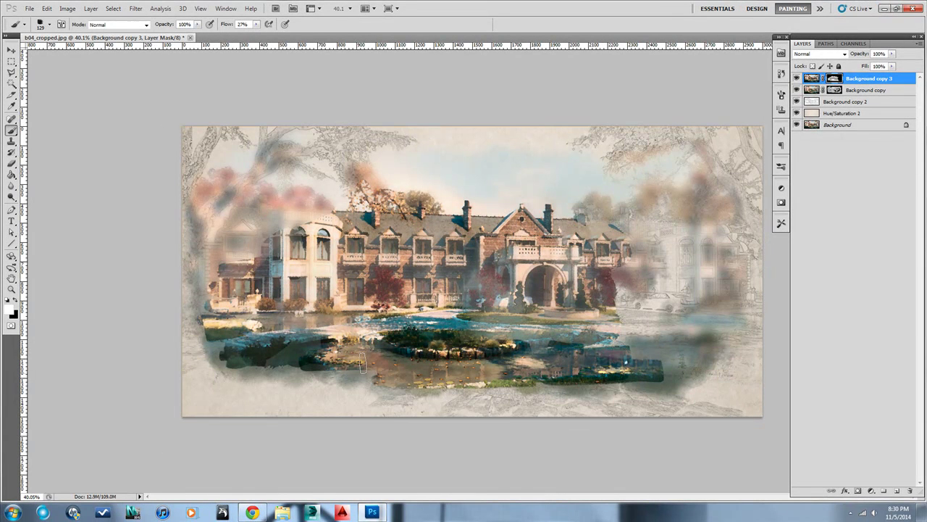
Step: Reduce the brush's Opacity Jitter in the Brush panel's Transfer settings
{"action": "left_click", "coordinate": [781, 95]}
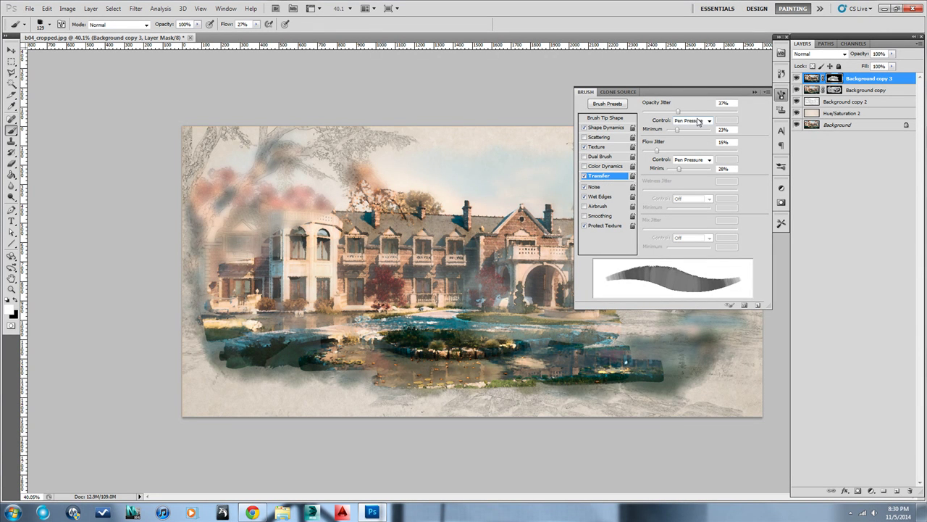
{"action": "mouse_move", "coordinate": [677, 113]}
{"action": "left_mouse_down"}
{"action": "mouse_move", "coordinate": [658, 113]}
{"action": "mouse_move", "coordinate": [673, 114]}
{"action": "left_mouse_up"}
{"action": "left_click", "coordinate": [754, 92]}
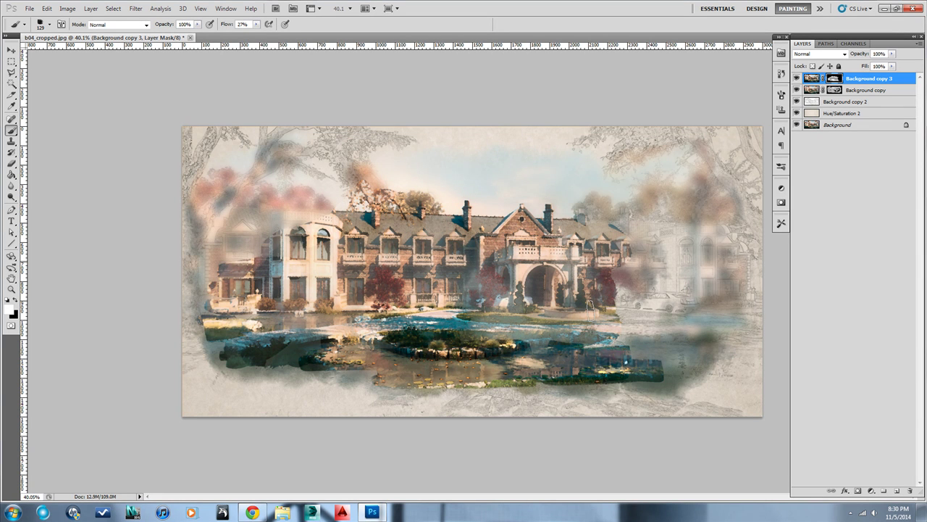
Step: Set brush opacity to 60% and reveal the right wing, roof, chimney and left wing on the mask
{"action": "left_click", "coordinate": [196, 25]}
{"action": "left_click", "coordinate": [179, 37]}
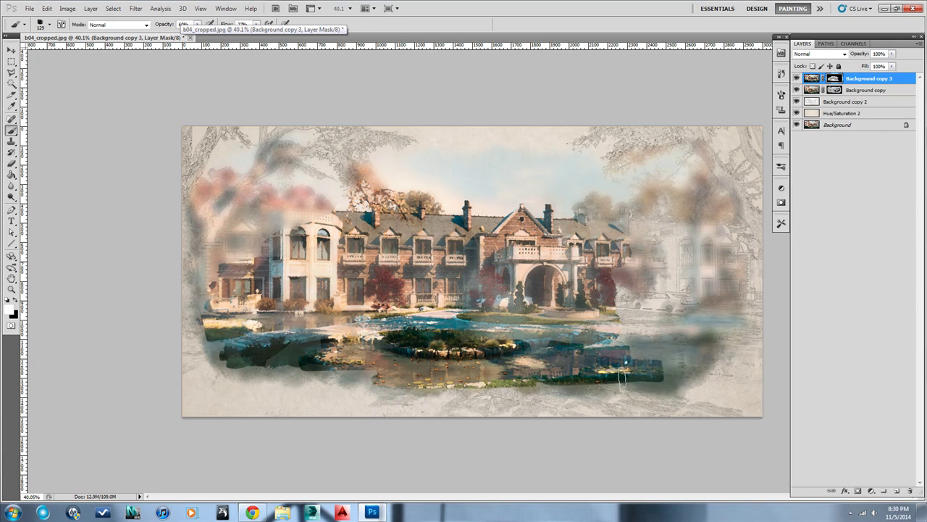
{"action": "mouse_move", "coordinate": [678, 386]}
{"action": "left_mouse_down"}
{"action": "mouse_move", "coordinate": [700, 360]}
{"action": "mouse_move", "coordinate": [572, 339]}
{"action": "mouse_move", "coordinate": [688, 331]}
{"action": "mouse_move", "coordinate": [463, 338]}
{"action": "mouse_move", "coordinate": [551, 318]}
{"action": "mouse_move", "coordinate": [442, 312]}
{"action": "mouse_move", "coordinate": [652, 310]}
{"action": "mouse_move", "coordinate": [470, 308]}
{"action": "mouse_move", "coordinate": [477, 286]}
{"action": "mouse_move", "coordinate": [583, 276]}
{"action": "left_mouse_up"}
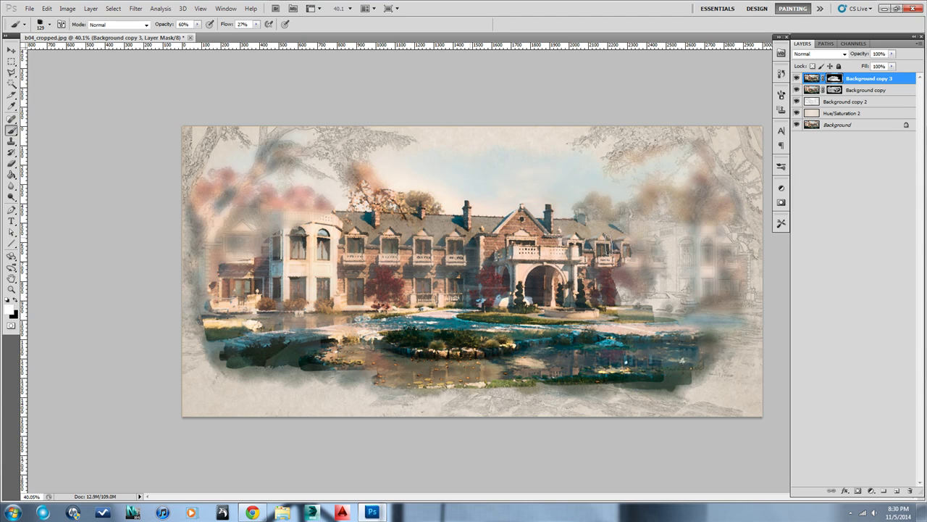
{"action": "left_click_drag", "start_coordinate": [583, 228], "coordinate": [641, 230]}
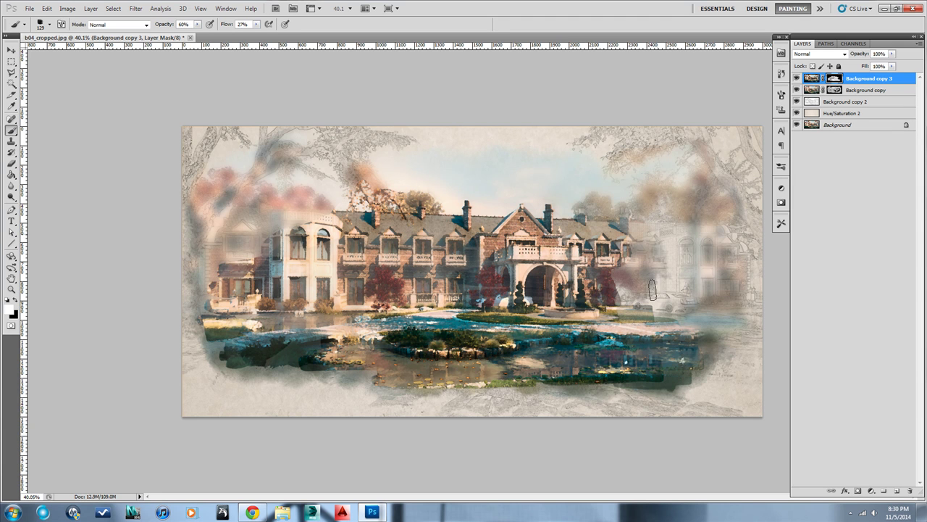
{"action": "mouse_move", "coordinate": [652, 290]}
{"action": "left_mouse_down"}
{"action": "mouse_move", "coordinate": [643, 237]}
{"action": "mouse_move", "coordinate": [626, 316]}
{"action": "mouse_move", "coordinate": [678, 259]}
{"action": "mouse_move", "coordinate": [671, 240]}
{"action": "mouse_move", "coordinate": [653, 322]}
{"action": "mouse_move", "coordinate": [683, 236]}
{"action": "mouse_move", "coordinate": [685, 331]}
{"action": "mouse_move", "coordinate": [678, 307]}
{"action": "mouse_move", "coordinate": [697, 289]}
{"action": "mouse_move", "coordinate": [648, 283]}
{"action": "mouse_move", "coordinate": [653, 340]}
{"action": "mouse_move", "coordinate": [672, 283]}
{"action": "mouse_move", "coordinate": [669, 316]}
{"action": "mouse_move", "coordinate": [650, 291]}
{"action": "mouse_move", "coordinate": [706, 301]}
{"action": "mouse_move", "coordinate": [725, 328]}
{"action": "mouse_move", "coordinate": [713, 237]}
{"action": "mouse_move", "coordinate": [716, 385]}
{"action": "mouse_move", "coordinate": [628, 372]}
{"action": "mouse_move", "coordinate": [192, 378]}
{"action": "left_mouse_up"}
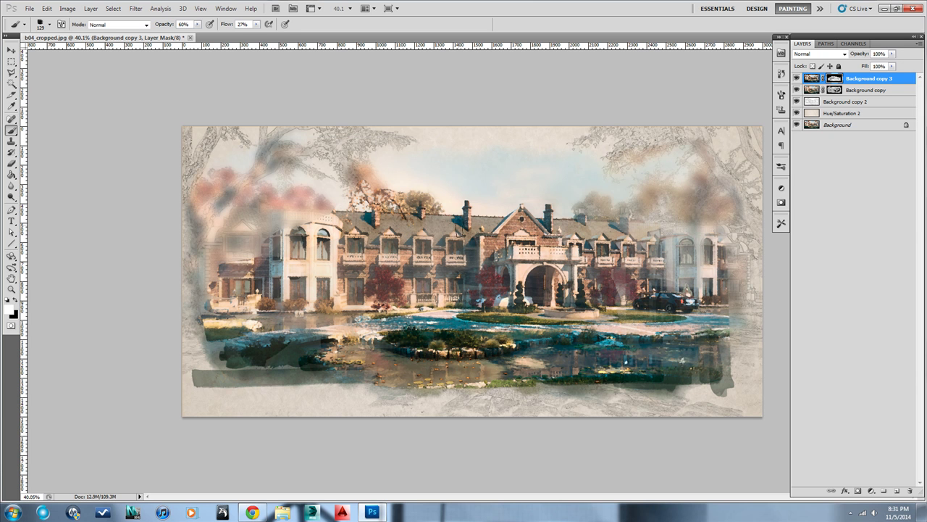
{"action": "mouse_move", "coordinate": [261, 200]}
{"action": "left_mouse_down"}
{"action": "mouse_move", "coordinate": [252, 241]}
{"action": "mouse_move", "coordinate": [235, 205]}
{"action": "mouse_move", "coordinate": [238, 312]}
{"action": "mouse_move", "coordinate": [240, 193]}
{"action": "mouse_move", "coordinate": [239, 219]}
{"action": "mouse_move", "coordinate": [257, 217]}
{"action": "mouse_move", "coordinate": [257, 297]}
{"action": "mouse_move", "coordinate": [282, 205]}
{"action": "mouse_move", "coordinate": [277, 271]}
{"action": "mouse_move", "coordinate": [305, 213]}
{"action": "mouse_move", "coordinate": [316, 267]}
{"action": "mouse_move", "coordinate": [330, 200]}
{"action": "mouse_move", "coordinate": [290, 231]}
{"action": "mouse_move", "coordinate": [240, 202]}
{"action": "mouse_move", "coordinate": [244, 191]}
{"action": "mouse_move", "coordinate": [229, 263]}
{"action": "mouse_move", "coordinate": [227, 208]}
{"action": "mouse_move", "coordinate": [214, 377]}
{"action": "left_mouse_up"}
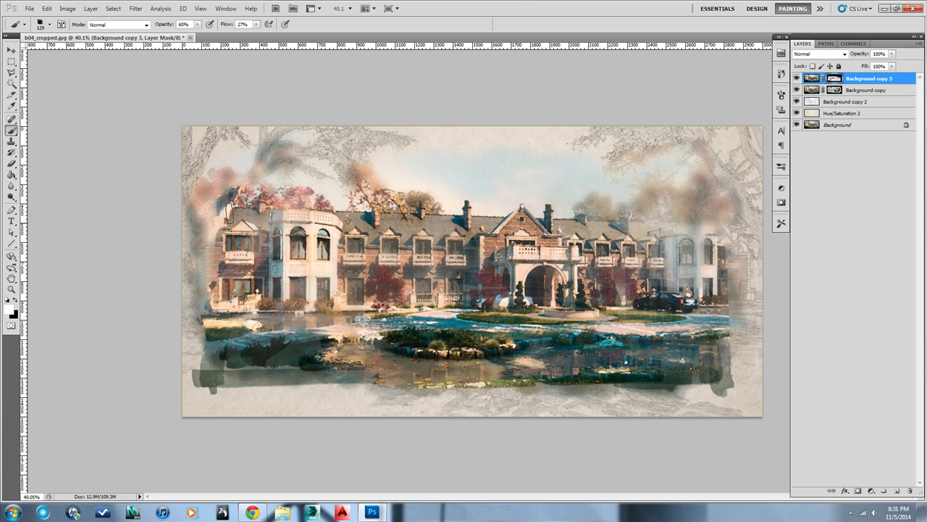
{"action": "left_click_drag", "start_coordinate": [229, 212], "coordinate": [232, 176]}
Step: Paint the mask over the sky band, upper-left and upper-right trees, bottom edge and red tree
{"action": "left_click_drag", "start_coordinate": [322, 174], "coordinate": [724, 183]}
{"action": "mouse_move", "coordinate": [324, 165]}
{"action": "left_mouse_down"}
{"action": "mouse_move", "coordinate": [555, 155]}
{"action": "mouse_move", "coordinate": [290, 171]}
{"action": "mouse_move", "coordinate": [682, 179]}
{"action": "left_mouse_up"}
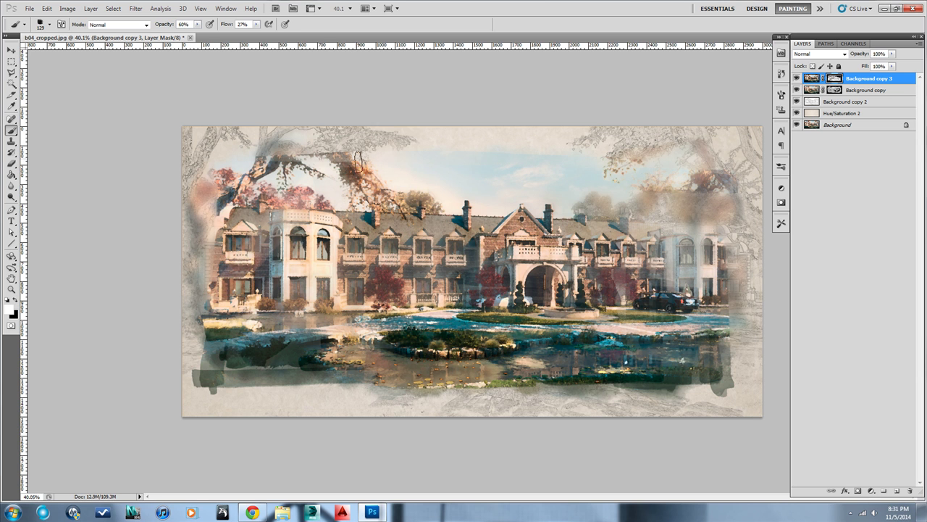
{"action": "mouse_move", "coordinate": [605, 163]}
{"action": "left_mouse_down"}
{"action": "mouse_move", "coordinate": [745, 165]}
{"action": "mouse_move", "coordinate": [714, 391]}
{"action": "left_mouse_up"}
{"action": "mouse_move", "coordinate": [684, 242]}
{"action": "left_mouse_down"}
{"action": "mouse_move", "coordinate": [694, 197]}
{"action": "mouse_move", "coordinate": [687, 278]}
{"action": "mouse_move", "coordinate": [677, 200]}
{"action": "mouse_move", "coordinate": [661, 266]}
{"action": "mouse_move", "coordinate": [657, 188]}
{"action": "mouse_move", "coordinate": [605, 200]}
{"action": "left_mouse_up"}
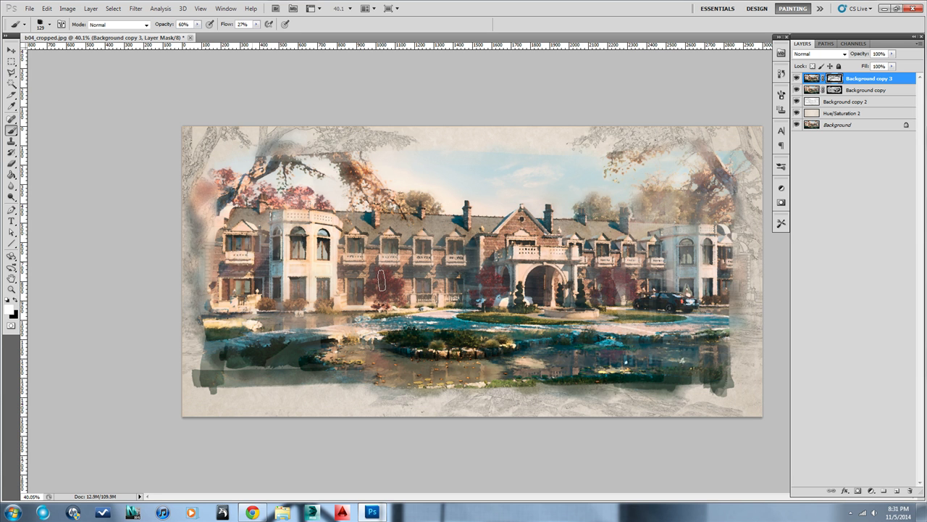
{"action": "left_click_drag", "start_coordinate": [255, 382], "coordinate": [638, 377]}
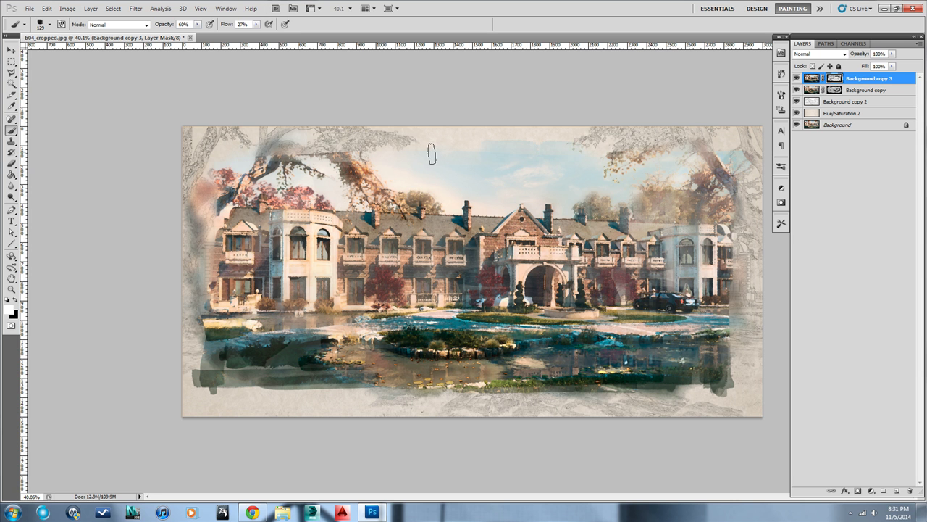
{"action": "mouse_move", "coordinate": [361, 152]}
{"action": "left_mouse_down"}
{"action": "mouse_move", "coordinate": [251, 152]}
{"action": "mouse_move", "coordinate": [264, 151]}
{"action": "left_mouse_up"}
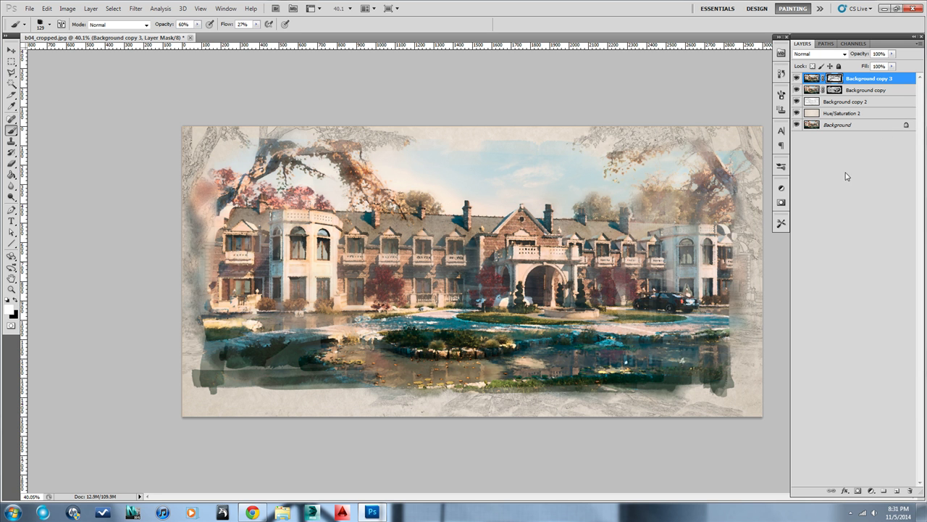
{"action": "mouse_move", "coordinate": [505, 257]}
{"action": "left_mouse_down"}
{"action": "mouse_move", "coordinate": [503, 300]}
{"action": "mouse_move", "coordinate": [490, 260]}
{"action": "mouse_move", "coordinate": [477, 313]}
{"action": "mouse_move", "coordinate": [457, 276]}
{"action": "mouse_move", "coordinate": [379, 266]}
{"action": "mouse_move", "coordinate": [383, 293]}
{"action": "mouse_move", "coordinate": [342, 279]}
{"action": "mouse_move", "coordinate": [324, 293]}
{"action": "left_mouse_up"}
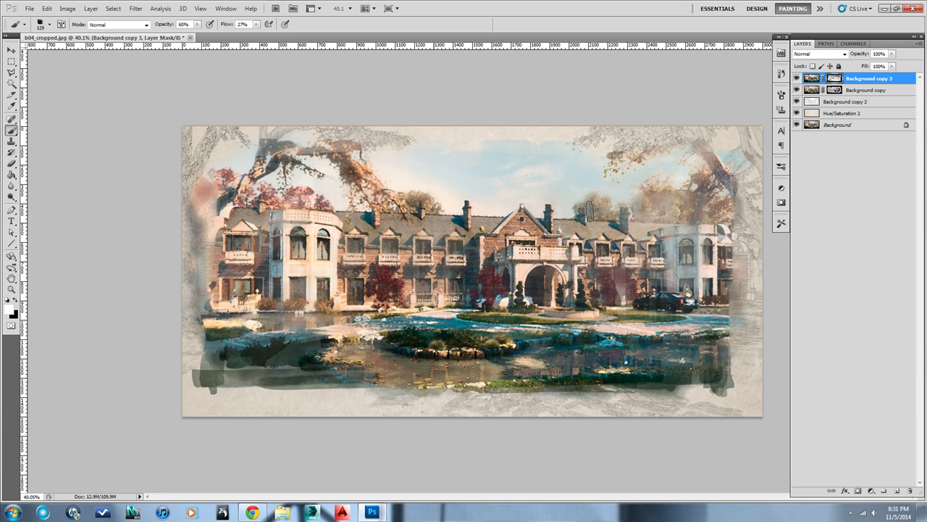
Step: Smear the Background copy 3 mask's top band with the Mixer Watercolor 2 brush at 36% flow, size 300
{"action": "left_click", "coordinate": [837, 80], "text": "alt"}
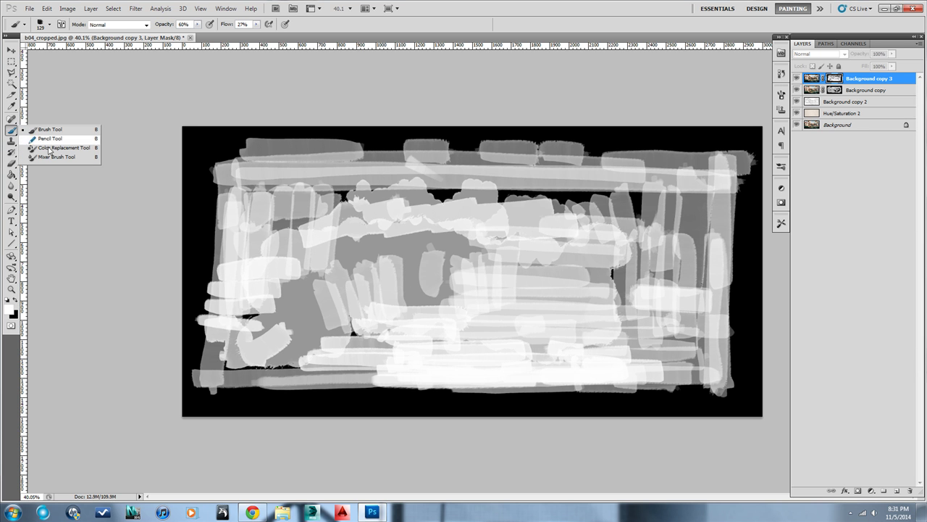
{"action": "left_click", "coordinate": [51, 158]}
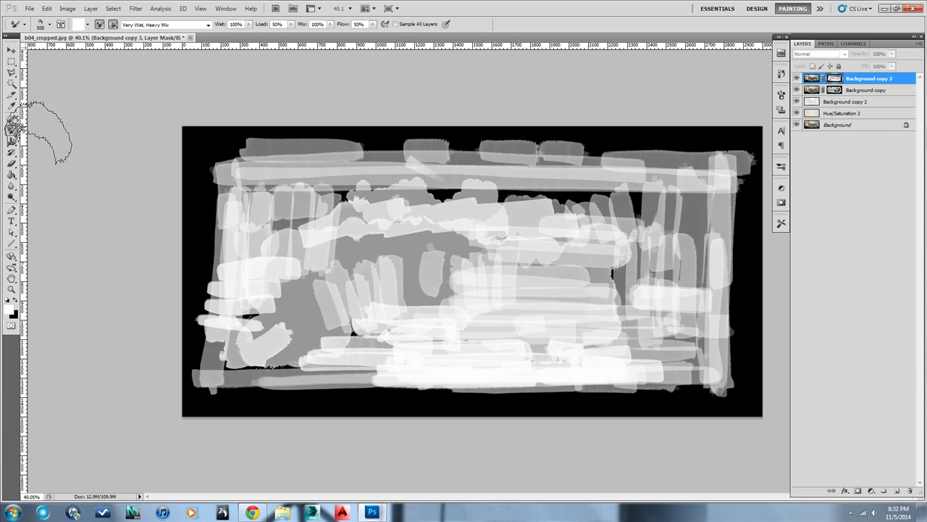
{"action": "left_click", "coordinate": [780, 224]}
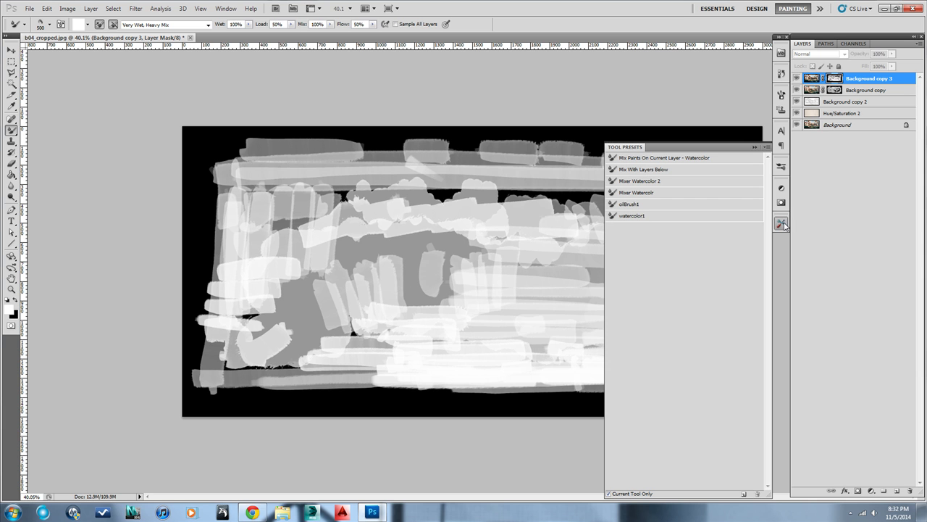
{"action": "left_click", "coordinate": [643, 183]}
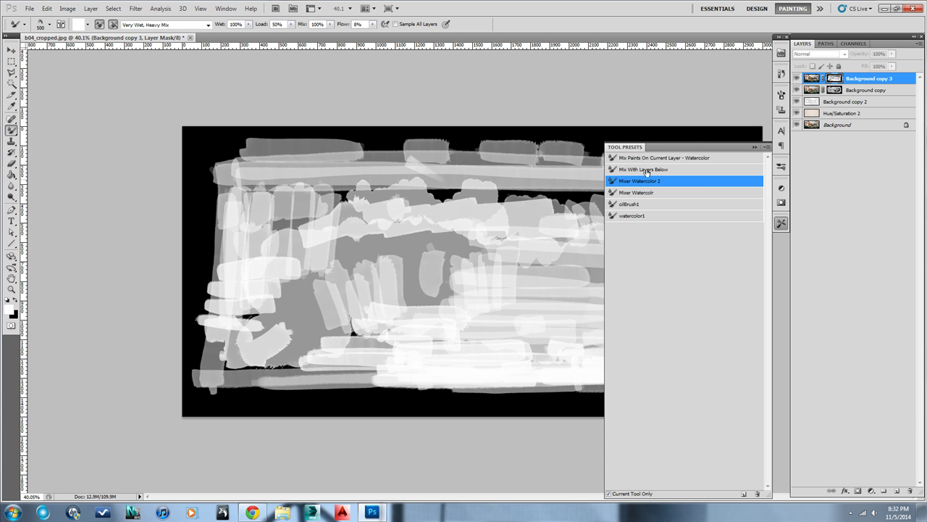
{"action": "left_click", "coordinate": [755, 148]}
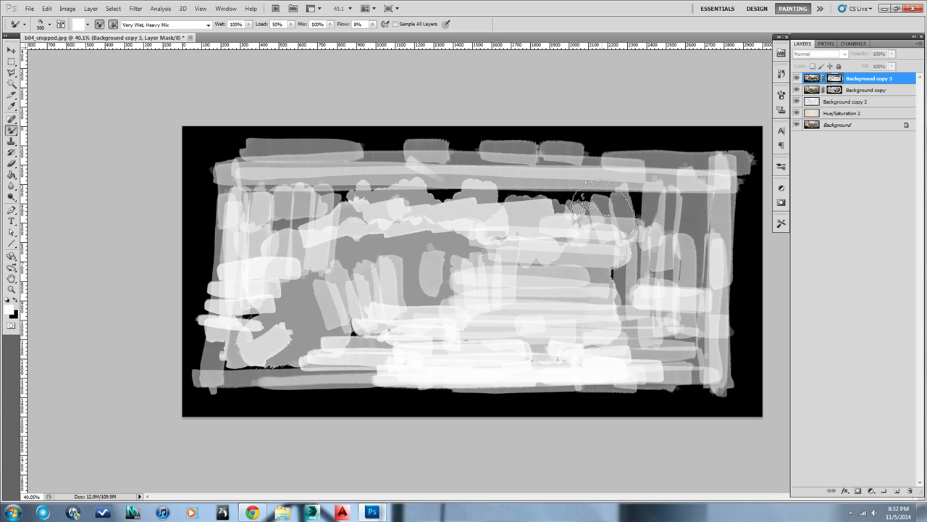
{"action": "left_click", "coordinate": [373, 25]}
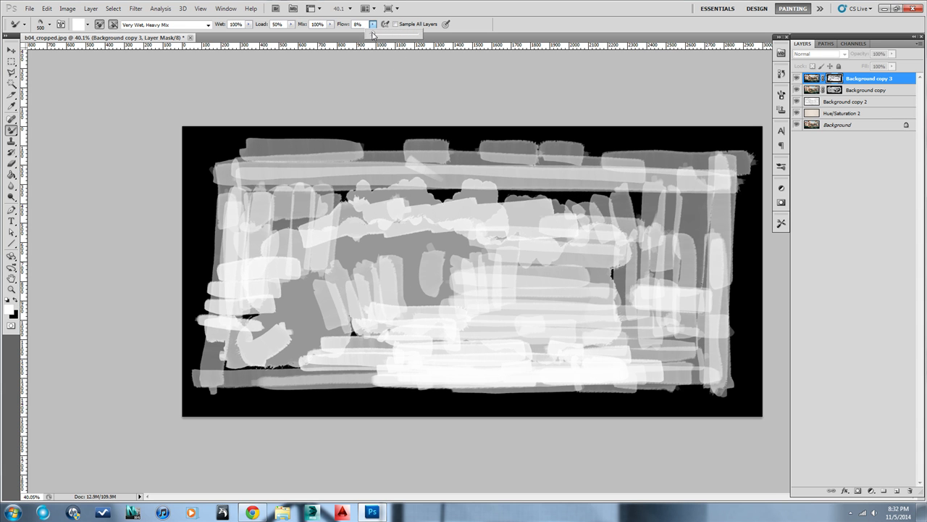
{"action": "left_click_drag", "start_coordinate": [391, 38], "coordinate": [387, 37]}
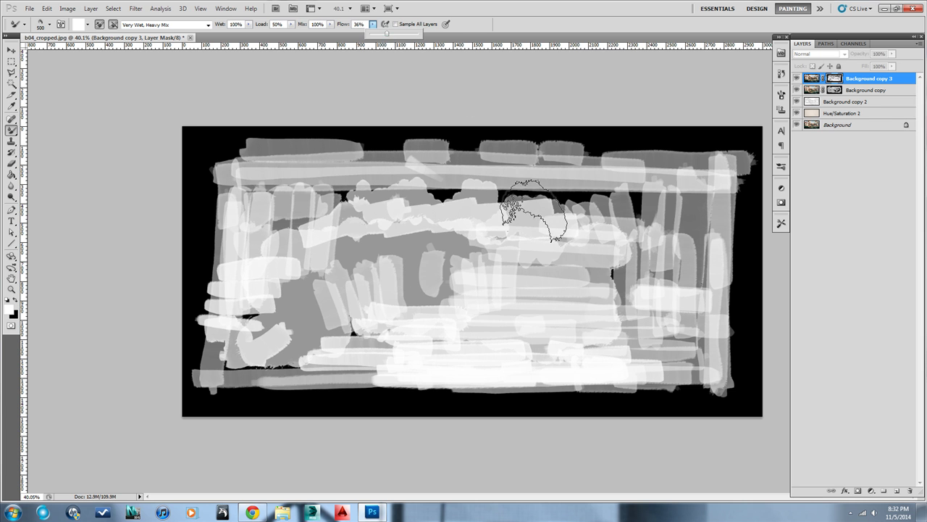
{"action": "key", "text": "bracketleft"}
{"action": "key", "text": "bracketleft"}
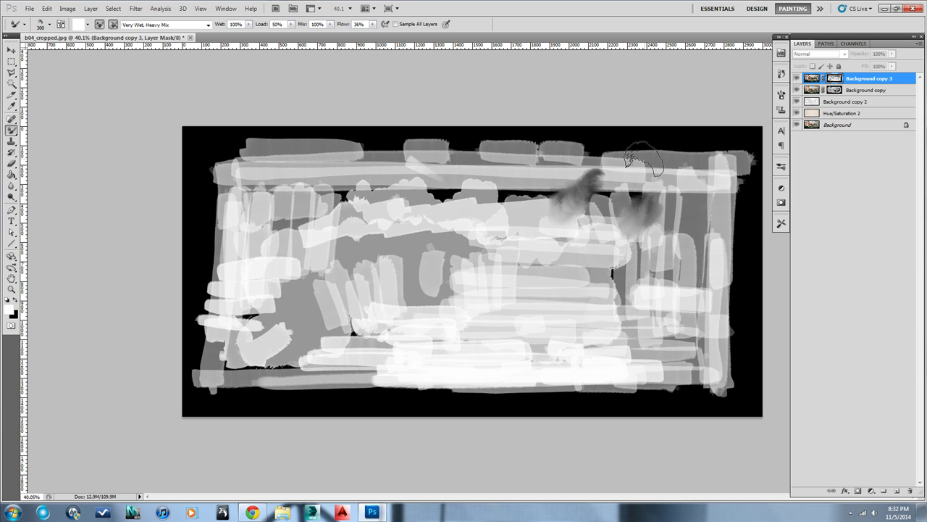
{"action": "mouse_move", "coordinate": [641, 160]}
{"action": "left_mouse_down"}
{"action": "mouse_move", "coordinate": [613, 157]}
{"action": "mouse_move", "coordinate": [607, 131]}
{"action": "mouse_move", "coordinate": [671, 163]}
{"action": "mouse_move", "coordinate": [715, 137]}
{"action": "left_mouse_up"}
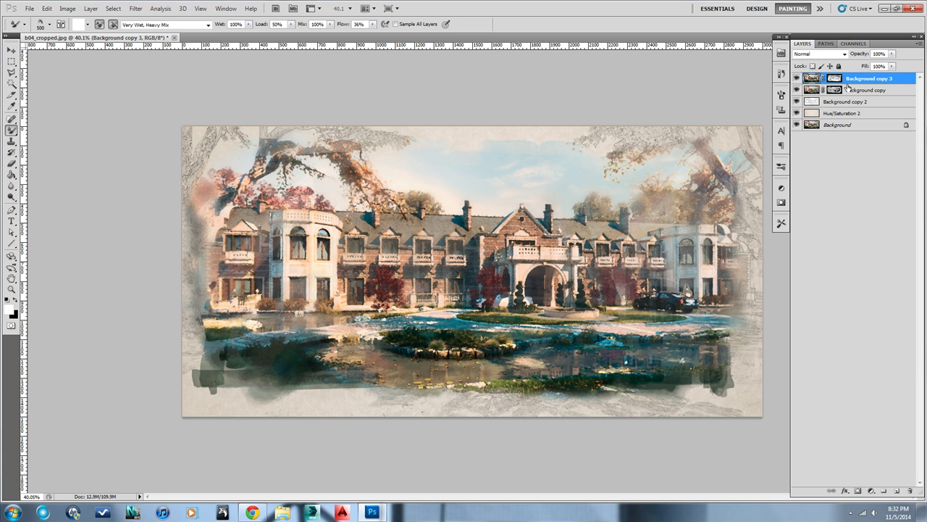
Step: Duplicate the Background layer as Background copy 4 and drag it to the top of the stack
{"action": "left_click", "coordinate": [839, 125]}
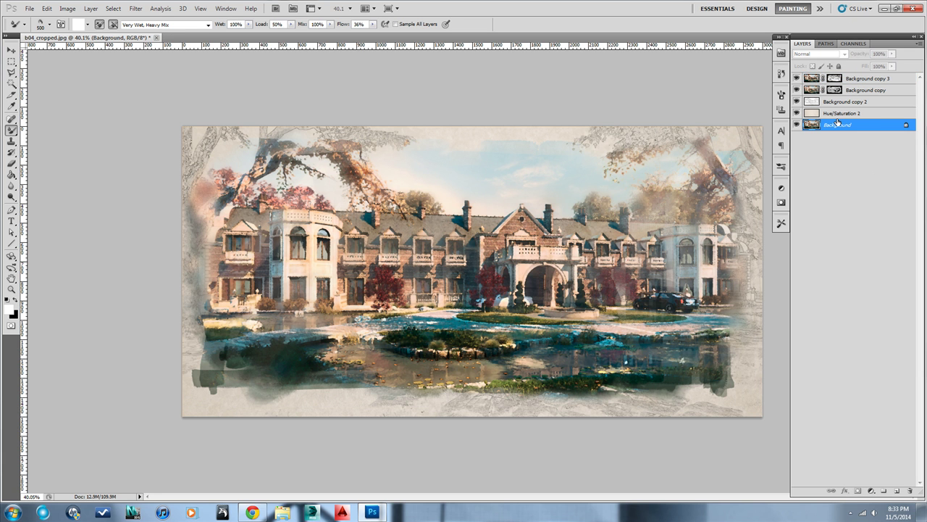
{"action": "key", "text": "ctrl+j"}
{"action": "left_click_drag", "start_coordinate": [849, 128], "coordinate": [846, 80]}
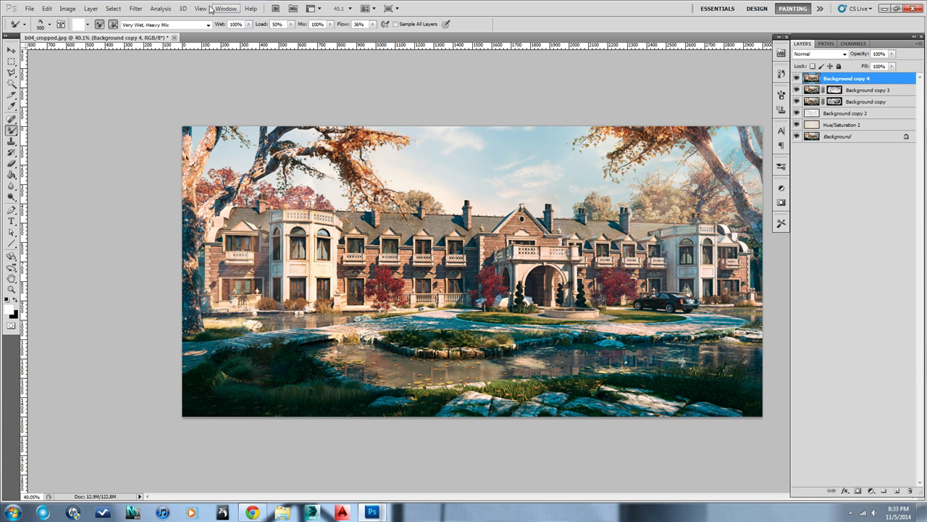
{"action": "left_click", "coordinate": [137, 9]}
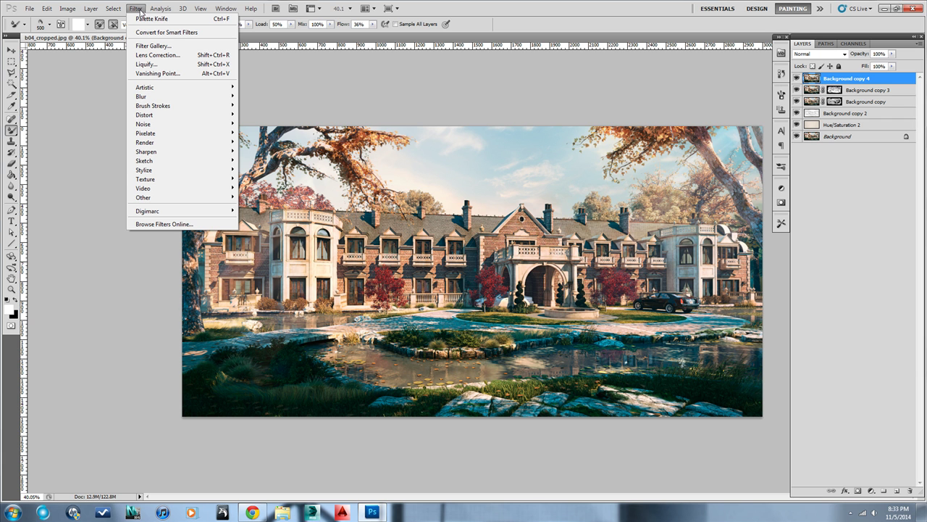
Step: Preview Dry Brush with larger strokes, minimal detail and less texture, then Poster Edges and Paint Daubs
{"action": "mouse_move", "coordinate": [169, 91]}
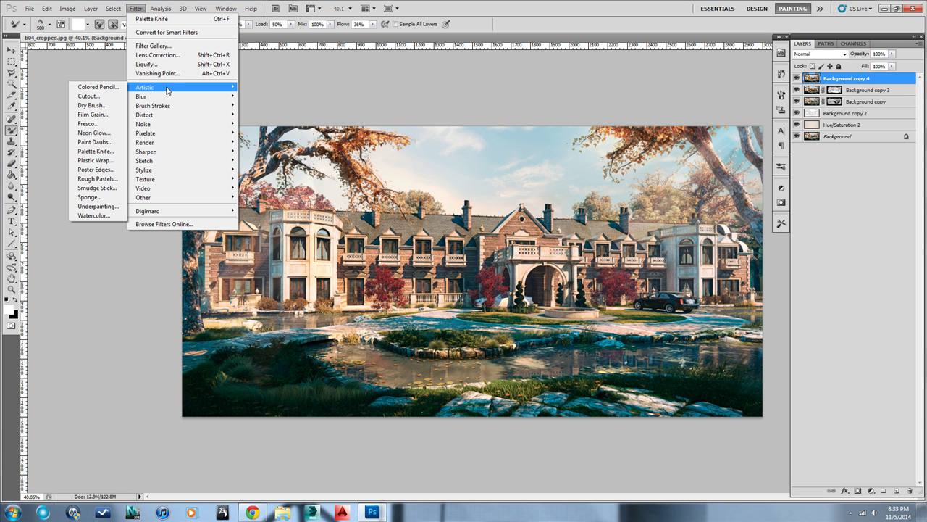
{"action": "left_click", "coordinate": [95, 105]}
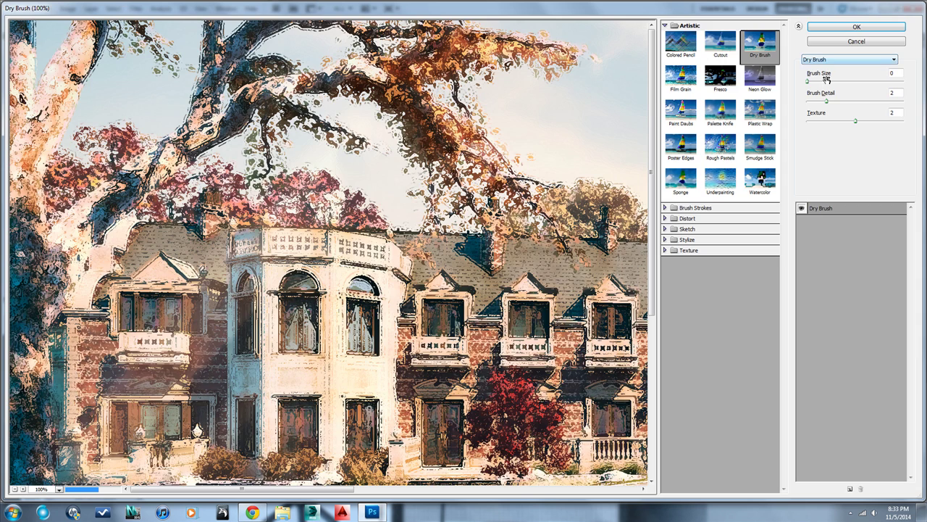
{"action": "left_click", "coordinate": [824, 81]}
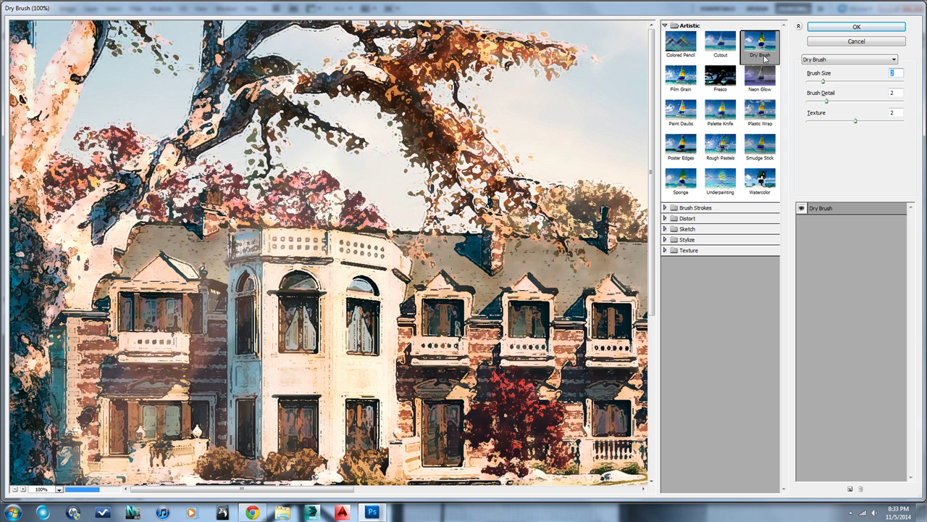
{"action": "left_click_drag", "start_coordinate": [828, 100], "coordinate": [806, 101]}
{"action": "left_click", "coordinate": [842, 122]}
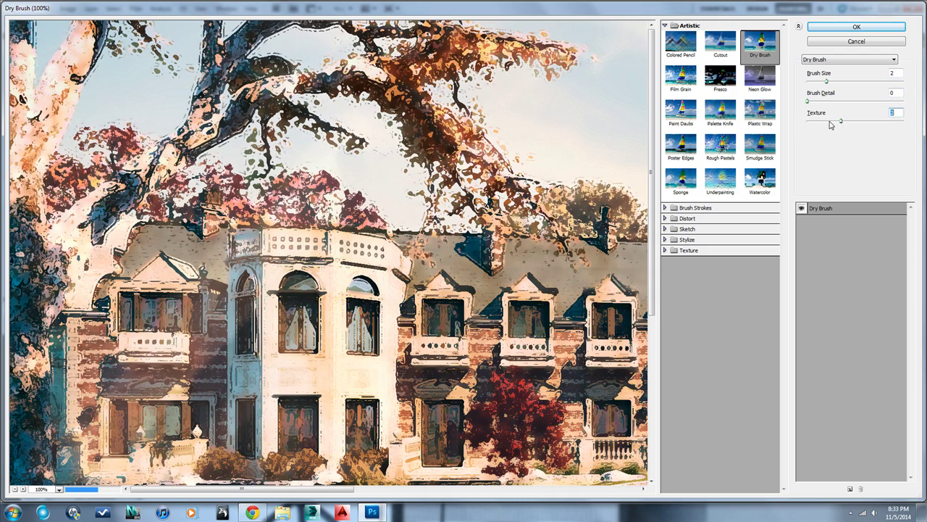
{"action": "left_click", "coordinate": [681, 144]}
{"action": "left_click", "coordinate": [694, 120]}
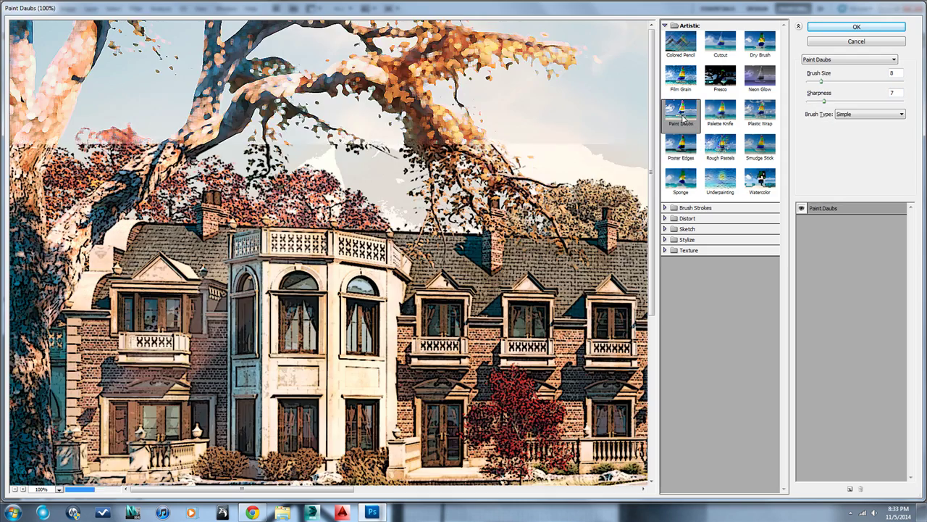
Step: Apply Palette Knife to Background copy 4 with stroke size 4, stroke detail 3 and softness 6
{"action": "left_click", "coordinate": [725, 110]}
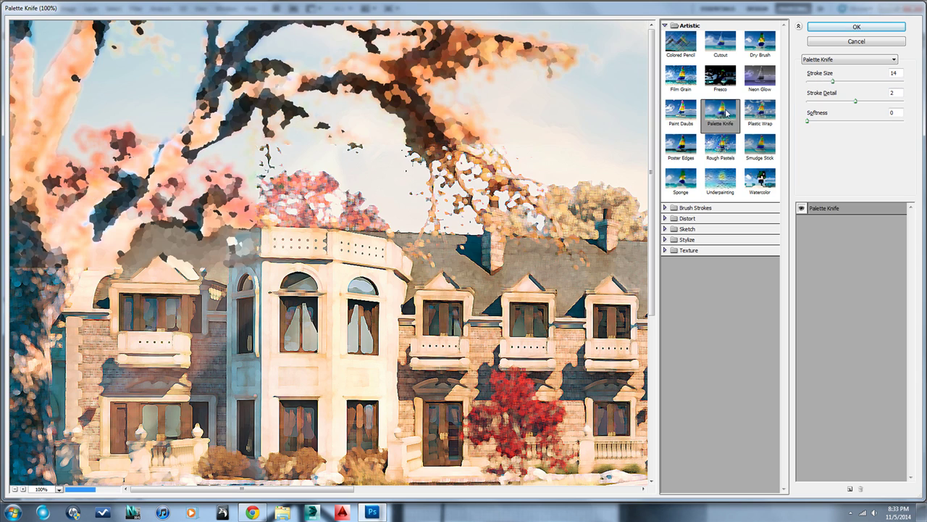
{"action": "left_click", "coordinate": [812, 81]}
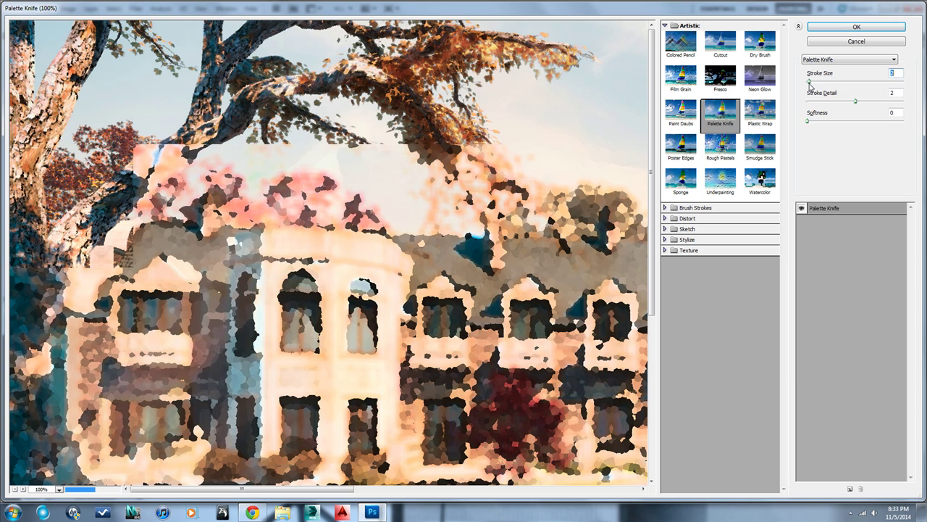
{"action": "left_click", "coordinate": [813, 83]}
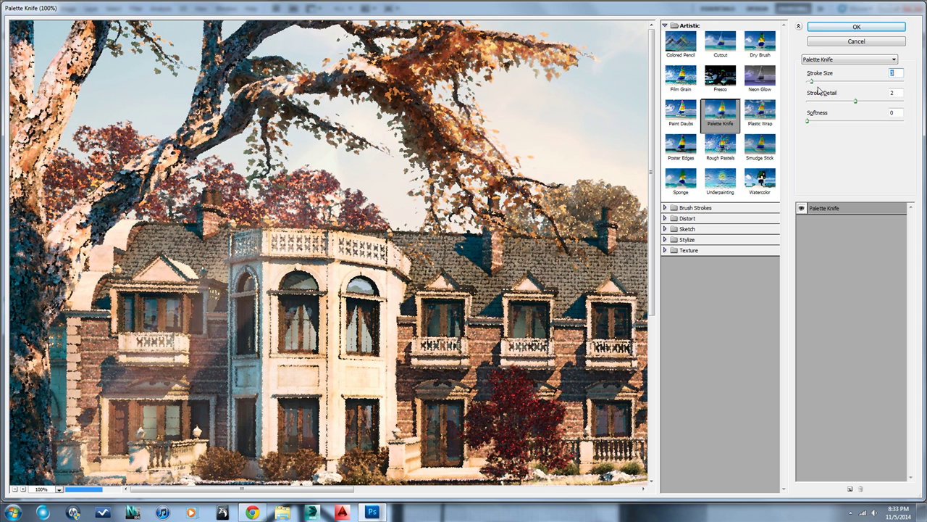
{"action": "left_click_drag", "start_coordinate": [846, 102], "coordinate": [902, 103]}
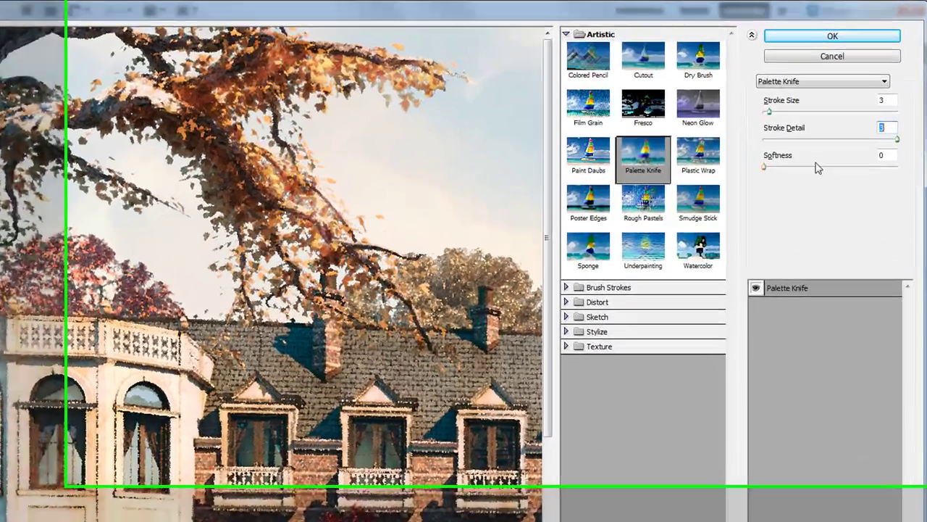
{"action": "left_click_drag", "start_coordinate": [805, 122], "coordinate": [861, 124]}
{"action": "left_click_drag", "start_coordinate": [845, 185], "coordinate": [846, 185]}
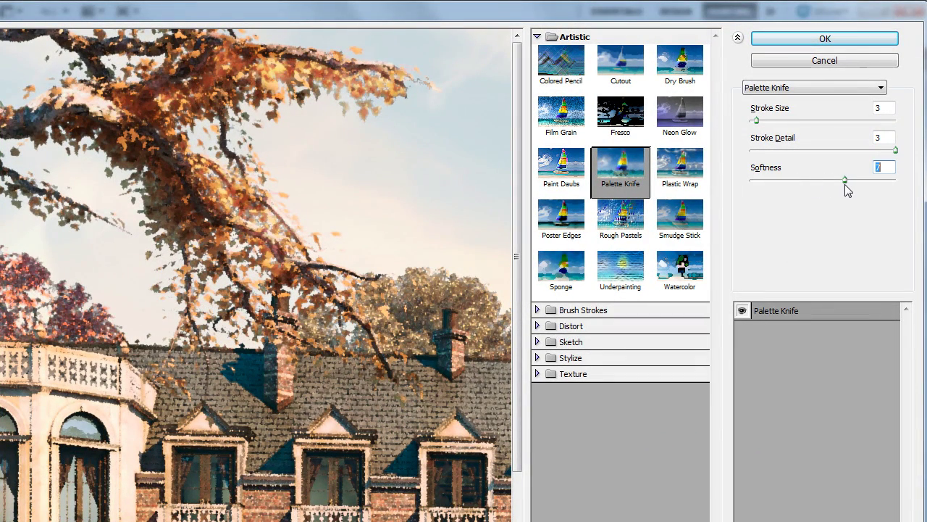
{"action": "left_click", "coordinate": [759, 121]}
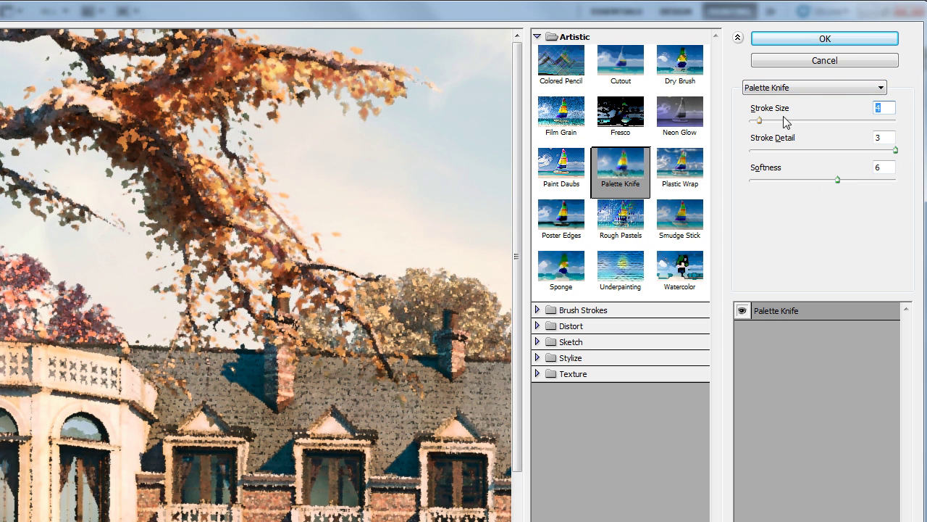
{"action": "left_click", "coordinate": [848, 38]}
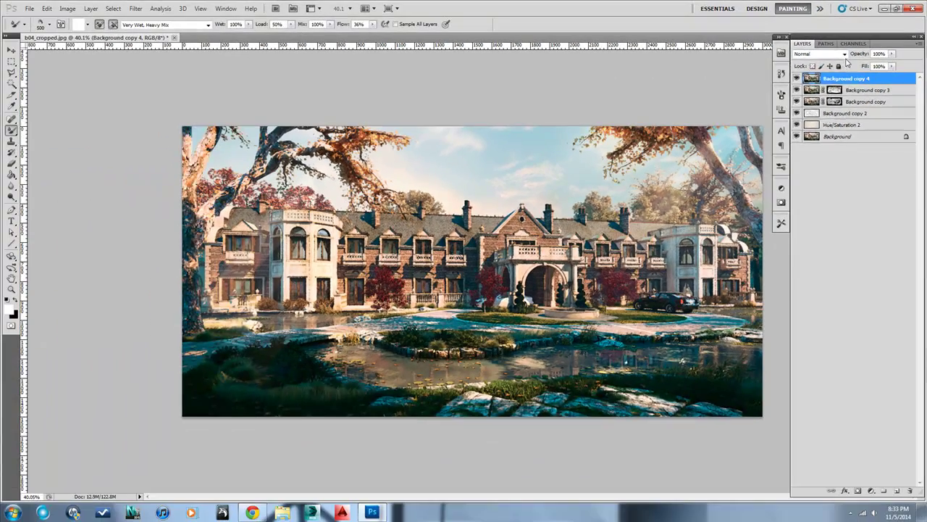
Step: Try Overlay blending on Background copy 4, then set it back to Normal
{"action": "left_click", "coordinate": [796, 79]}
{"action": "left_click", "coordinate": [817, 177]}
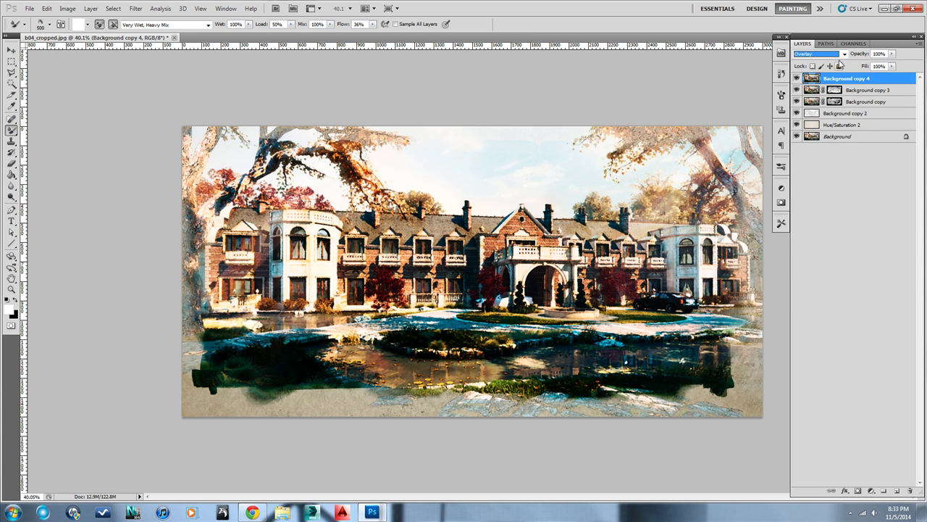
{"action": "left_click", "coordinate": [843, 55]}
{"action": "left_click", "coordinate": [833, 64]}
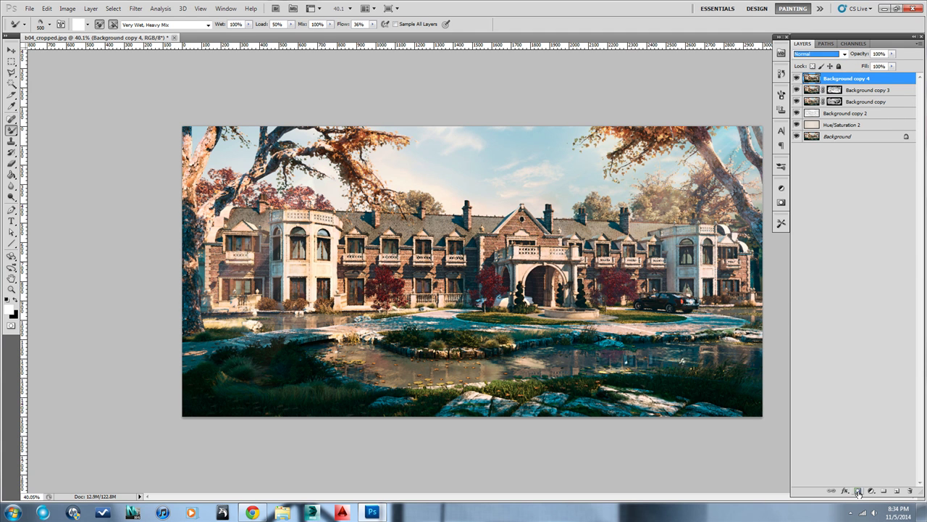
Step: Add a layer mask to Background copy 4 and fill it black to hide the layer
{"action": "left_click", "coordinate": [858, 492]}
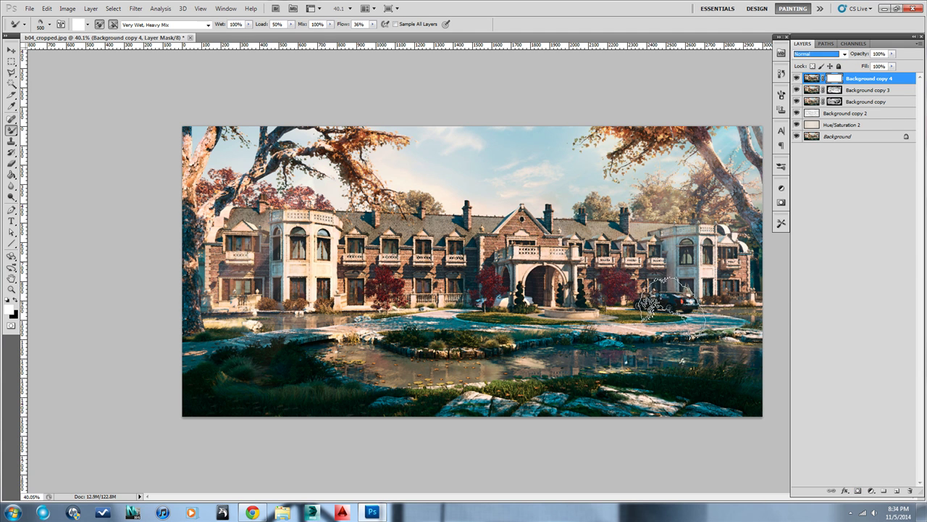
{"action": "key", "text": "g"}
{"action": "left_click", "coordinate": [666, 311]}
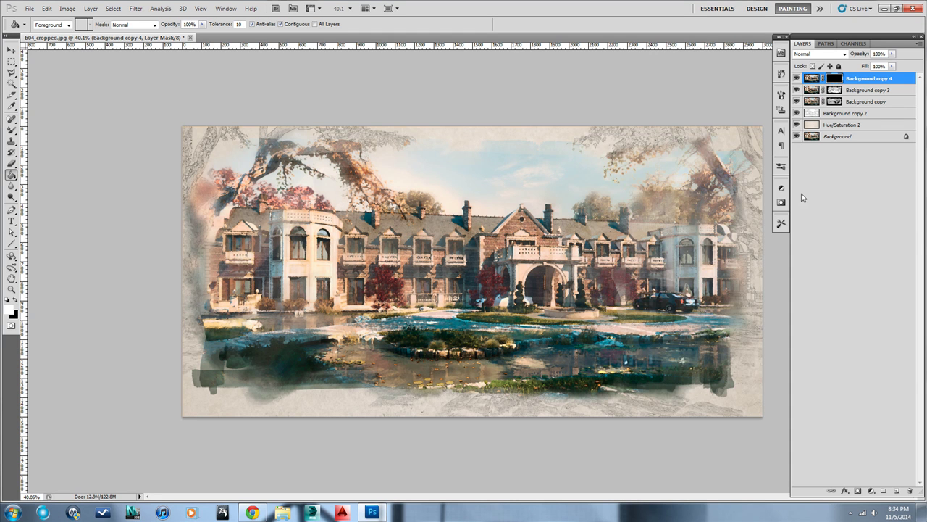
{"action": "left_click", "coordinate": [780, 224]}
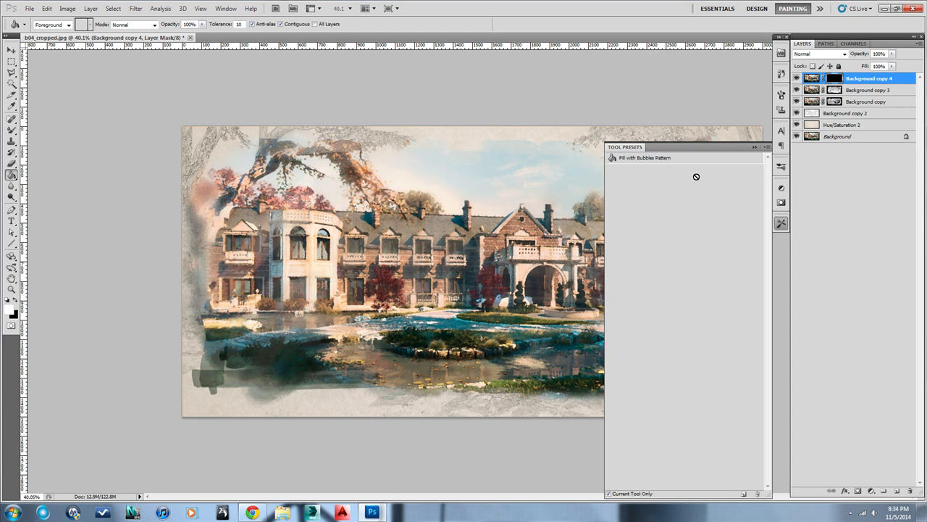
{"action": "left_click", "coordinate": [755, 147]}
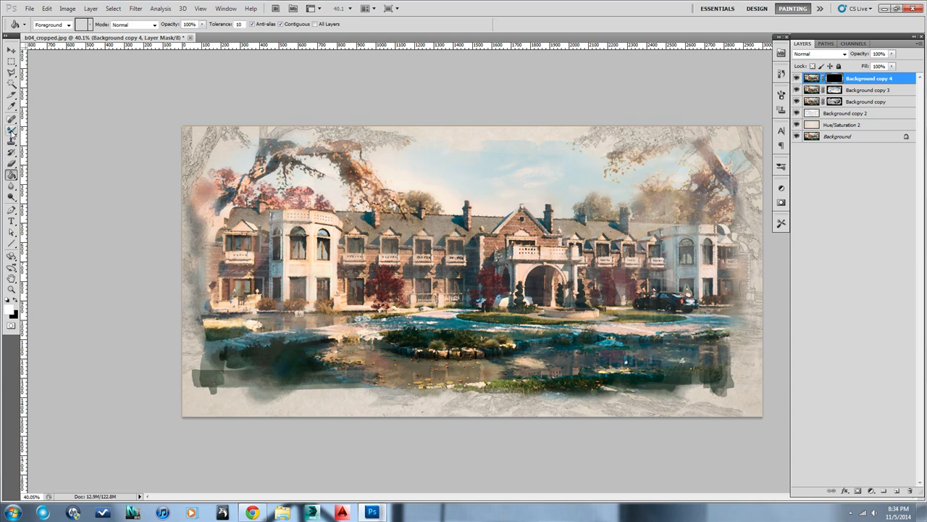
Step: Switch to the Brush tool with the watercolor Straight Stroke preset loaded
{"action": "left_click_drag", "start_coordinate": [11, 131], "coordinate": [43, 131]}
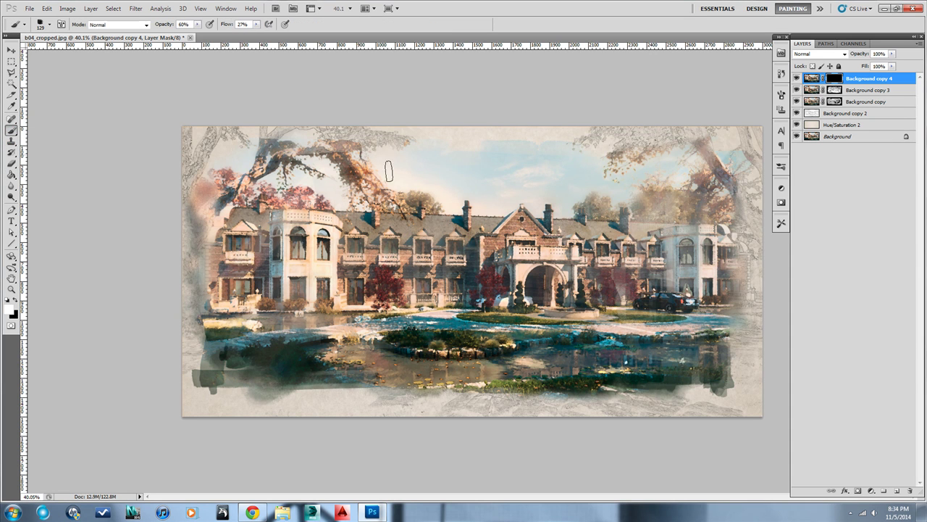
{"action": "left_click", "coordinate": [781, 223]}
{"action": "left_click", "coordinate": [653, 239]}
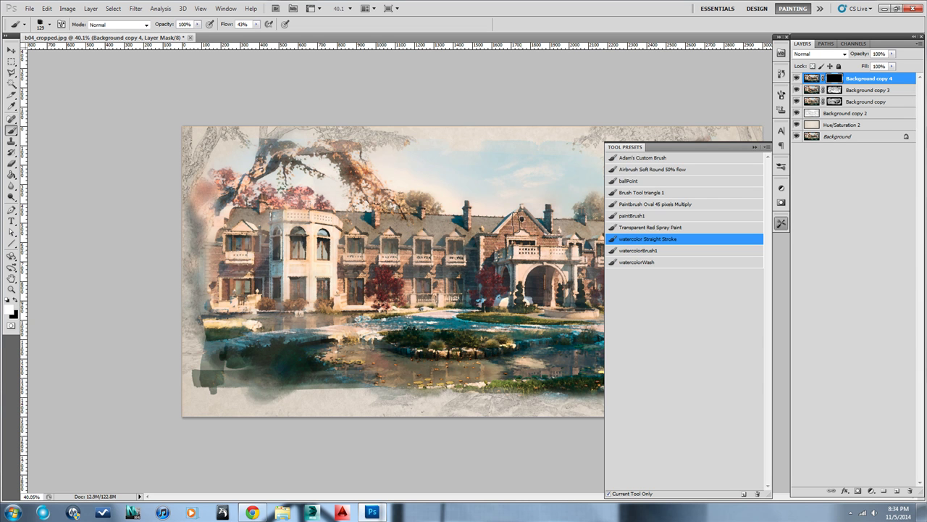
{"action": "left_click", "coordinate": [753, 146]}
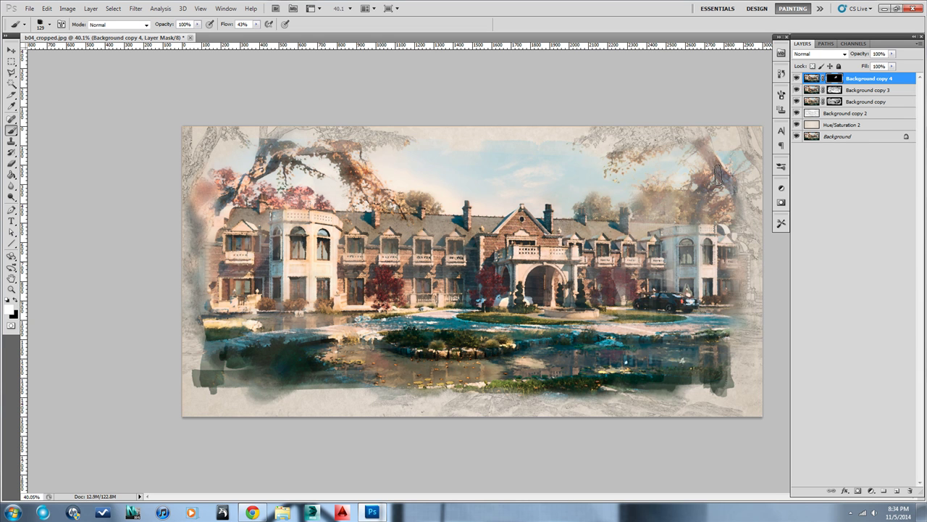
Step: Paint white on Background copy 4's mask over the red trees, pond, facade and upper-left foliage, then zoom out
{"action": "mouse_move", "coordinate": [626, 279]}
{"action": "left_mouse_down"}
{"action": "mouse_move", "coordinate": [587, 305]}
{"action": "mouse_move", "coordinate": [678, 306]}
{"action": "left_mouse_up"}
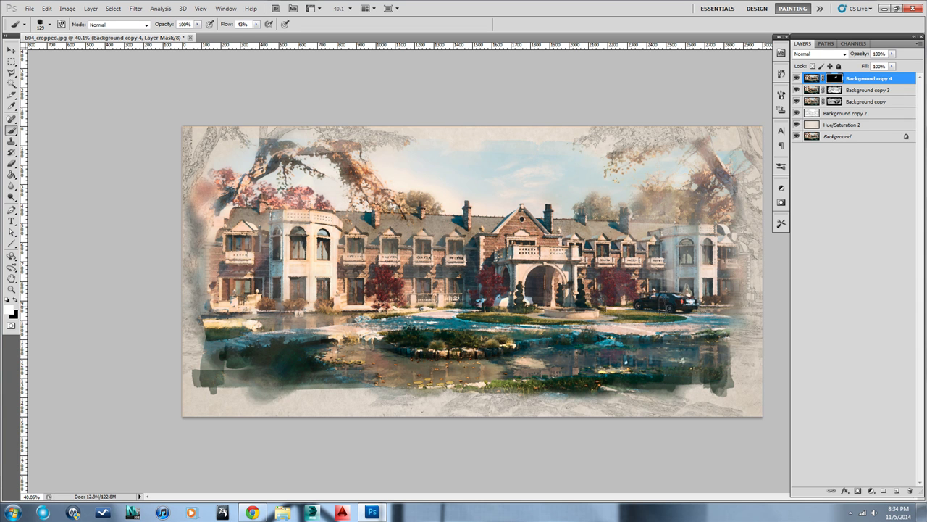
{"action": "mouse_move", "coordinate": [571, 329]}
{"action": "left_mouse_down"}
{"action": "mouse_move", "coordinate": [558, 324]}
{"action": "mouse_move", "coordinate": [545, 340]}
{"action": "mouse_move", "coordinate": [472, 336]}
{"action": "mouse_move", "coordinate": [395, 362]}
{"action": "mouse_move", "coordinate": [305, 363]}
{"action": "mouse_move", "coordinate": [306, 383]}
{"action": "mouse_move", "coordinate": [311, 355]}
{"action": "mouse_move", "coordinate": [346, 330]}
{"action": "mouse_move", "coordinate": [320, 317]}
{"action": "mouse_move", "coordinate": [299, 280]}
{"action": "mouse_move", "coordinate": [333, 263]}
{"action": "left_mouse_up"}
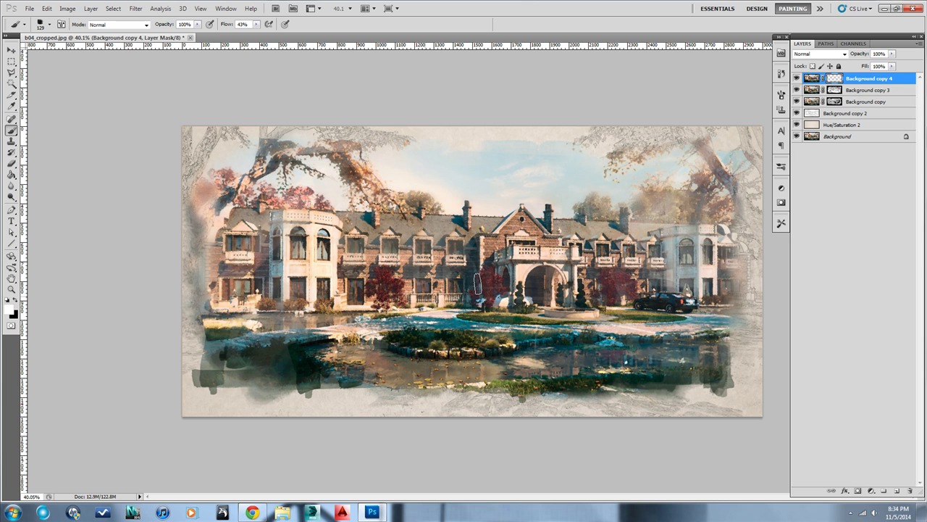
{"action": "mouse_move", "coordinate": [477, 284]}
{"action": "left_mouse_down"}
{"action": "mouse_move", "coordinate": [352, 234]}
{"action": "mouse_move", "coordinate": [476, 249]}
{"action": "left_mouse_up"}
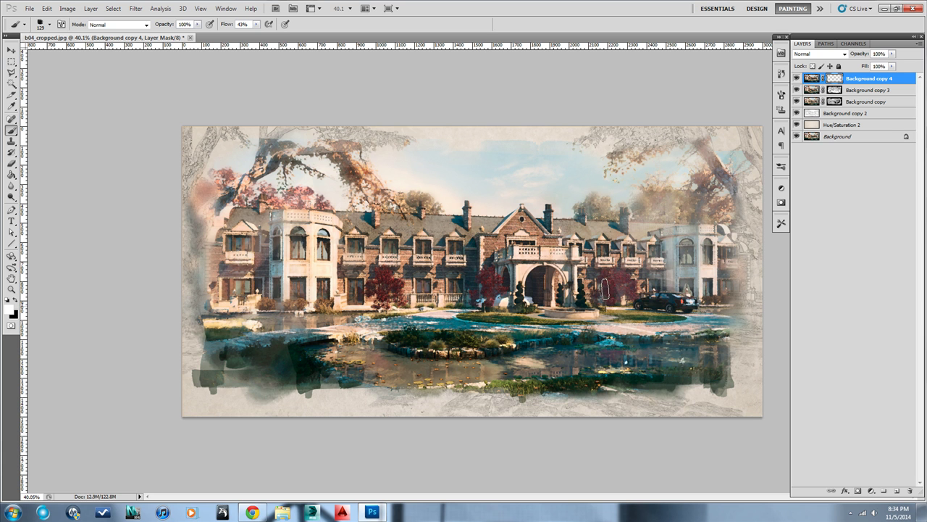
{"action": "mouse_move", "coordinate": [605, 289]}
{"action": "left_mouse_down"}
{"action": "mouse_move", "coordinate": [619, 279]}
{"action": "mouse_move", "coordinate": [655, 303]}
{"action": "mouse_move", "coordinate": [656, 271]}
{"action": "mouse_move", "coordinate": [692, 269]}
{"action": "mouse_move", "coordinate": [683, 249]}
{"action": "mouse_move", "coordinate": [635, 243]}
{"action": "mouse_move", "coordinate": [591, 204]}
{"action": "left_mouse_up"}
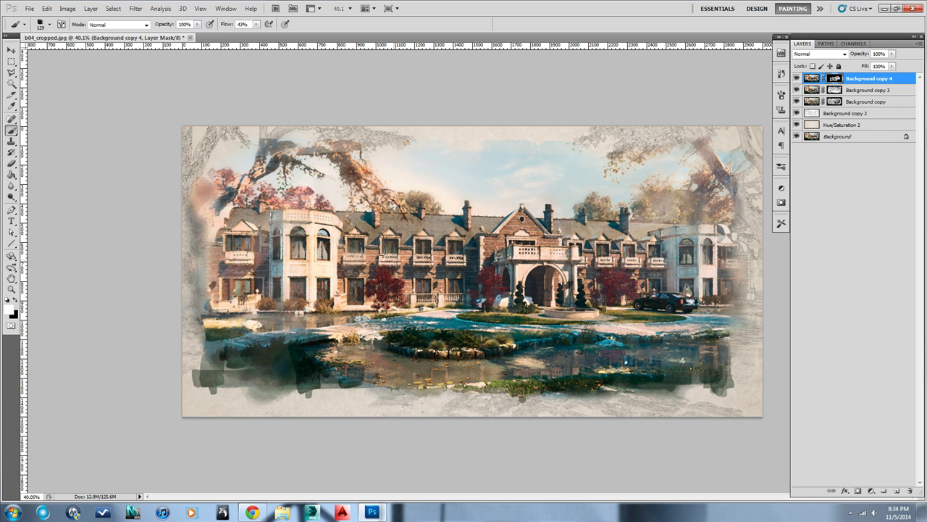
{"action": "mouse_move", "coordinate": [386, 249]}
{"action": "left_mouse_down"}
{"action": "mouse_move", "coordinate": [473, 298]}
{"action": "mouse_move", "coordinate": [365, 331]}
{"action": "mouse_move", "coordinate": [276, 311]}
{"action": "left_mouse_up"}
{"action": "left_click_drag", "start_coordinate": [223, 174], "coordinate": [228, 231]}
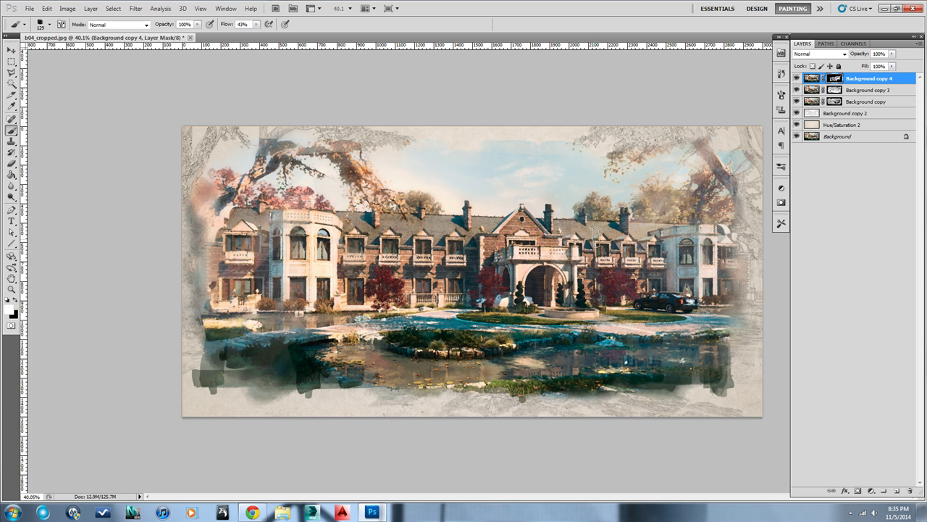
{"action": "key", "text": "z"}
{"action": "mouse_move", "coordinate": [597, 233]}
{"action": "left_mouse_down"}
{"action": "mouse_move", "coordinate": [581, 246]}
{"action": "mouse_move", "coordinate": [607, 245]}
{"action": "mouse_move", "coordinate": [591, 246]}
{"action": "left_mouse_up"}
Step: Toggle the Background copy 2 border sketch layer on and off to compare its effect
{"action": "key", "text": "b"}
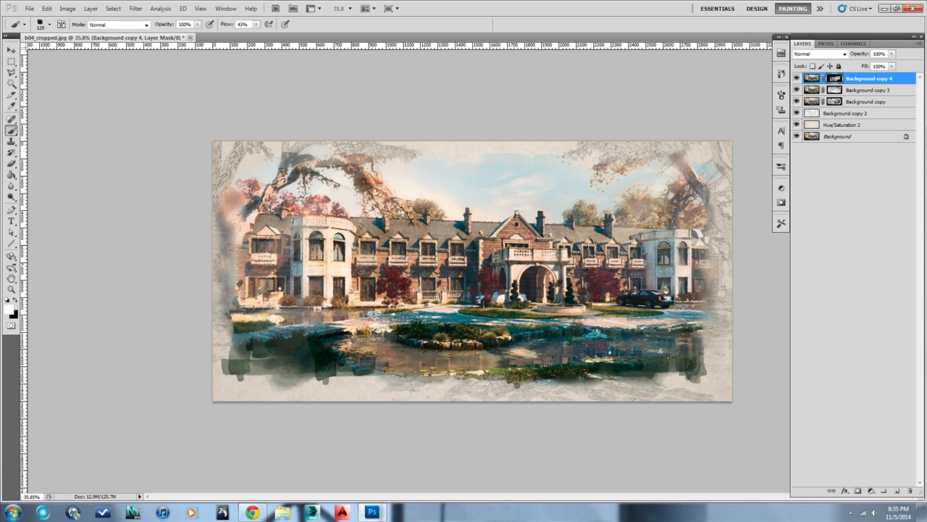
{"action": "left_click", "coordinate": [797, 114]}
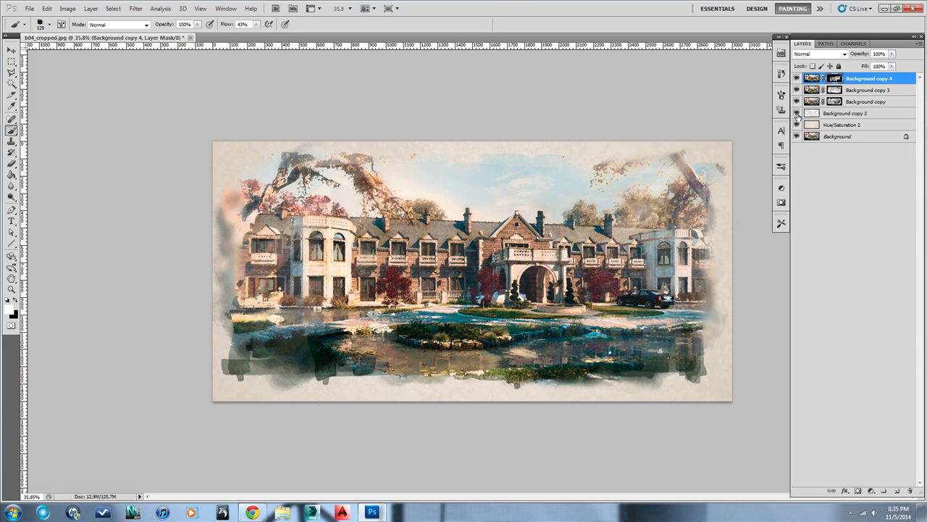
{"action": "left_click", "coordinate": [796, 114]}
{"action": "left_click", "coordinate": [797, 114]}
{"action": "left_click", "coordinate": [797, 113]}
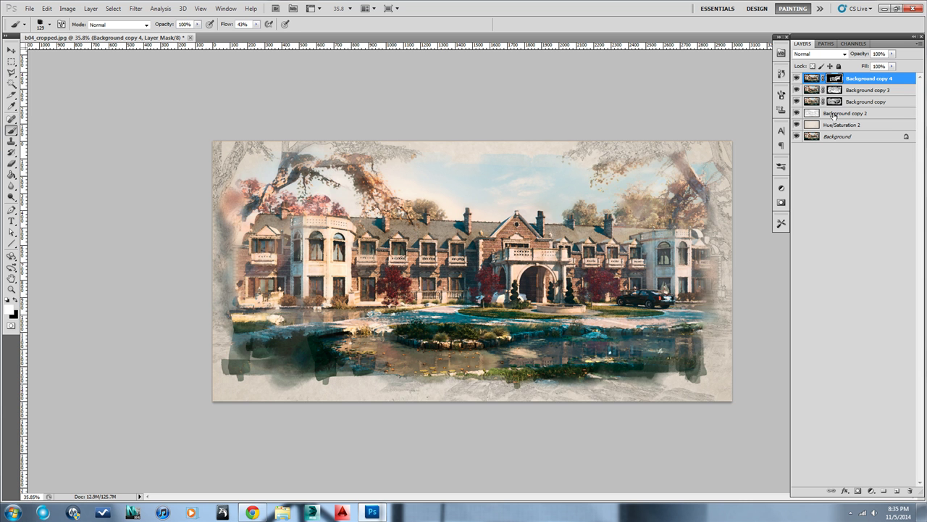
{"action": "left_click", "coordinate": [833, 114]}
Step: Review Background copy and Background copy 3, and set Background copy's blend mode to Overlay
{"action": "left_click", "coordinate": [816, 102]}
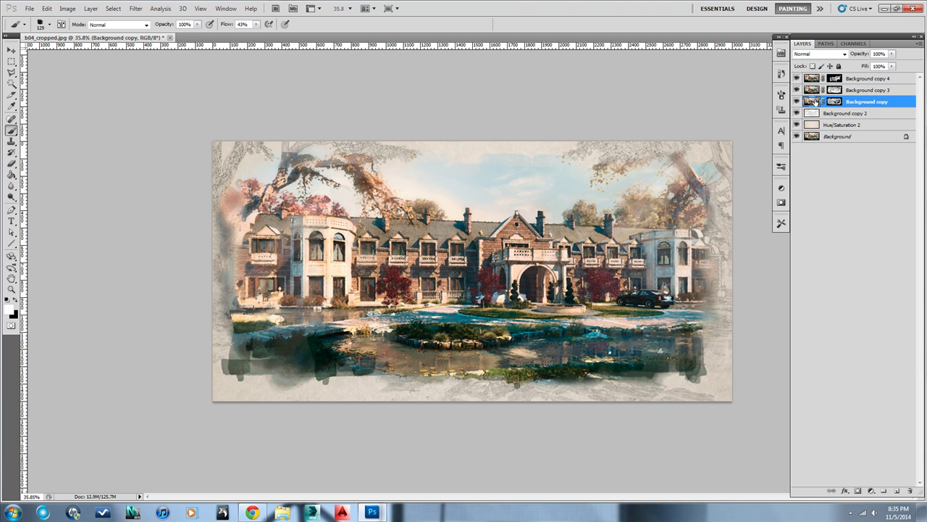
{"action": "left_click", "coordinate": [845, 53]}
{"action": "left_click", "coordinate": [845, 53]}
{"action": "left_click", "coordinate": [811, 91]}
{"action": "left_click", "coordinate": [797, 90]}
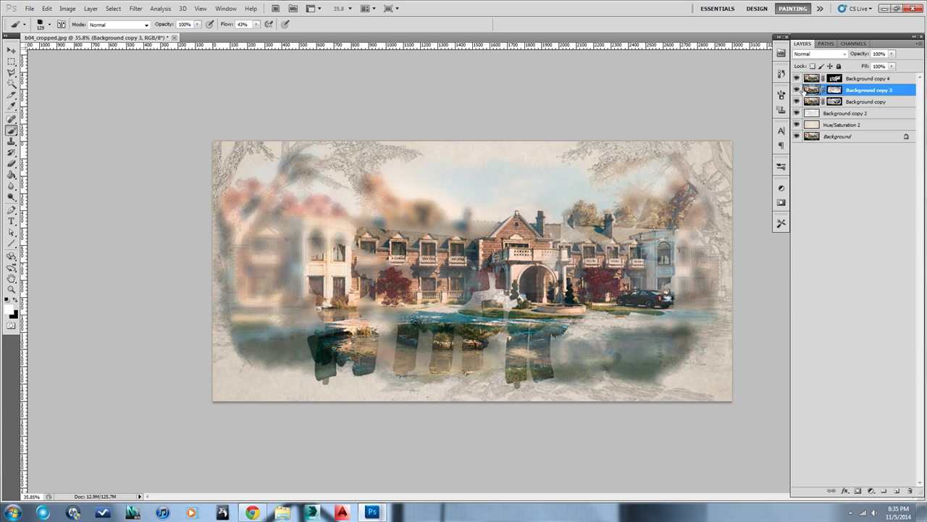
{"action": "left_click", "coordinate": [797, 90]}
{"action": "left_click", "coordinate": [811, 102]}
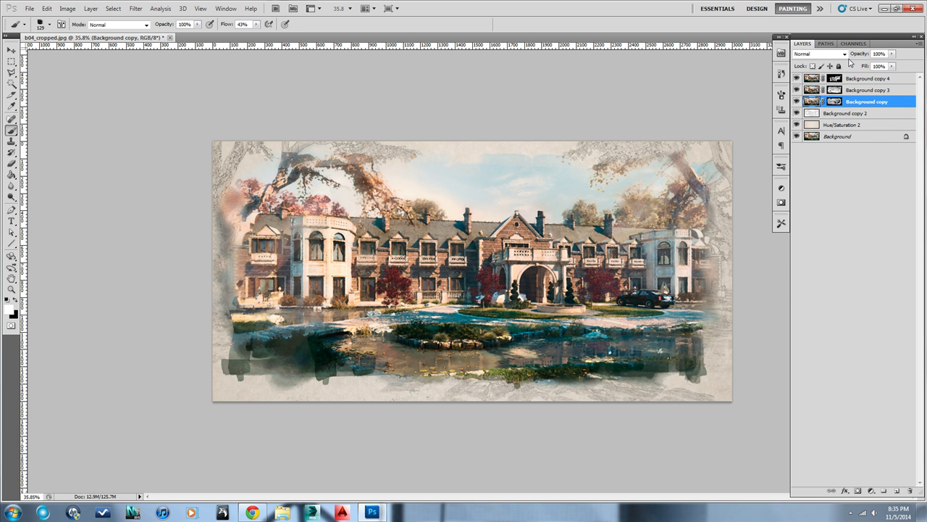
{"action": "left_click", "coordinate": [844, 53]}
{"action": "left_click", "coordinate": [845, 54]}
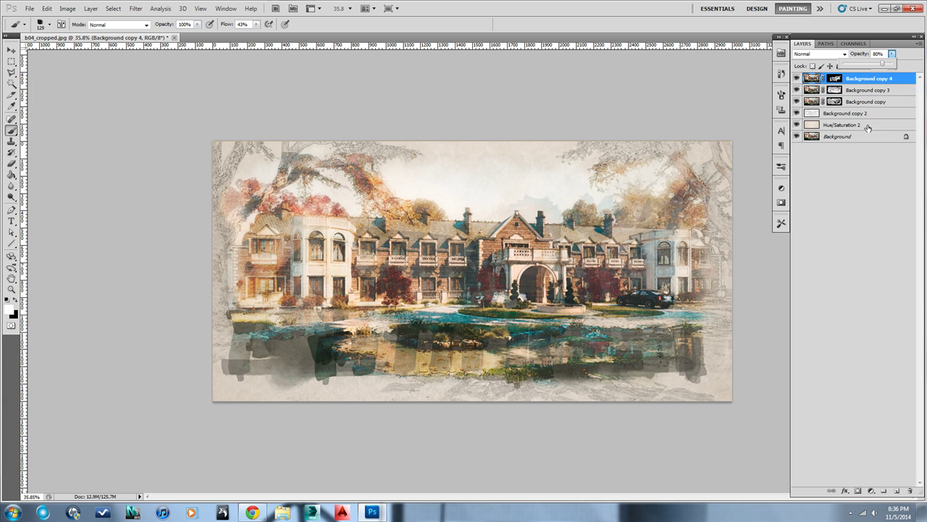
Step: Toggle Background copy, copy 3 and copy 4 to judge the Overlay and Color Burn blends, then select copy 4
{"action": "left_click", "coordinate": [819, 102]}
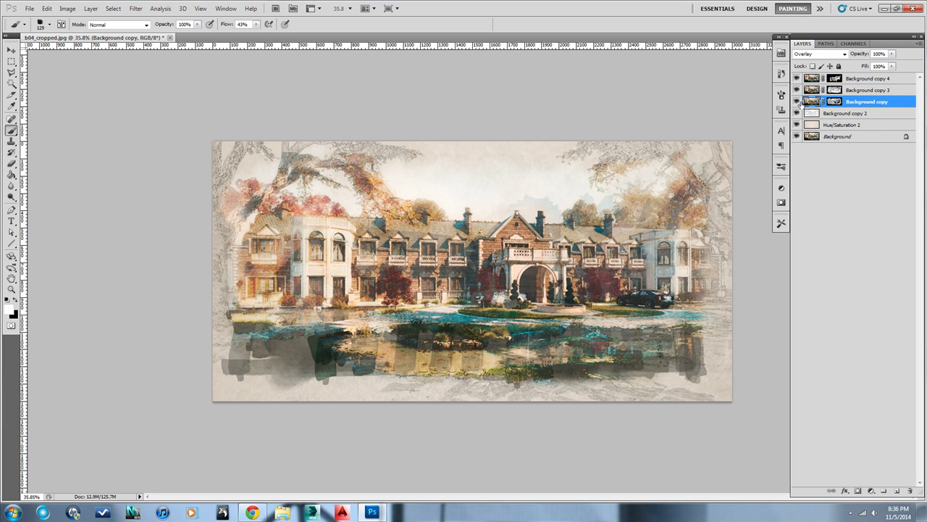
{"action": "left_click", "coordinate": [797, 101]}
{"action": "left_click", "coordinate": [797, 101]}
{"action": "left_click", "coordinate": [812, 91]}
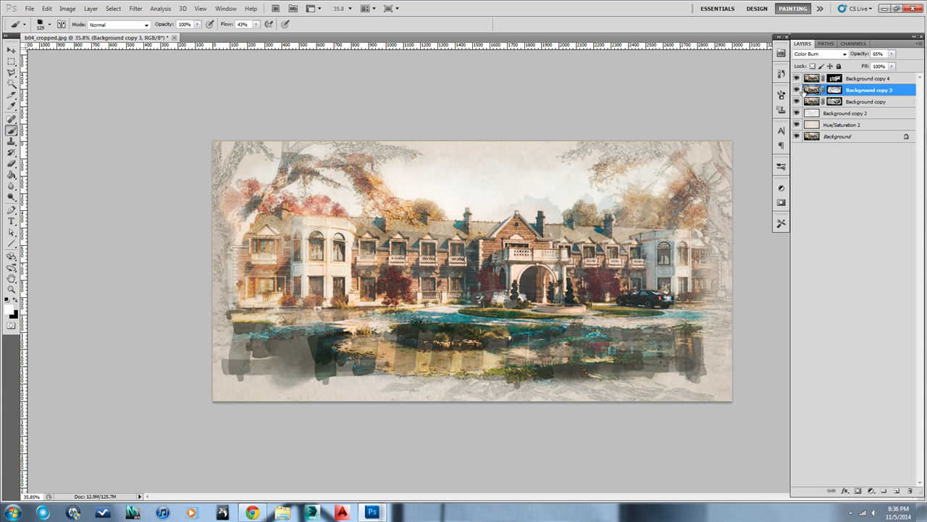
{"action": "left_click", "coordinate": [796, 90]}
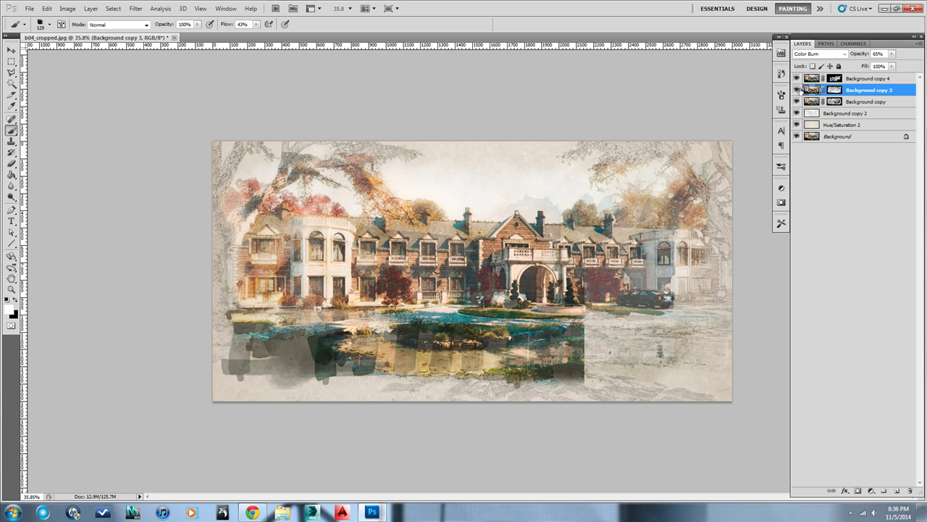
{"action": "left_click", "coordinate": [798, 79]}
{"action": "left_click", "coordinate": [797, 78]}
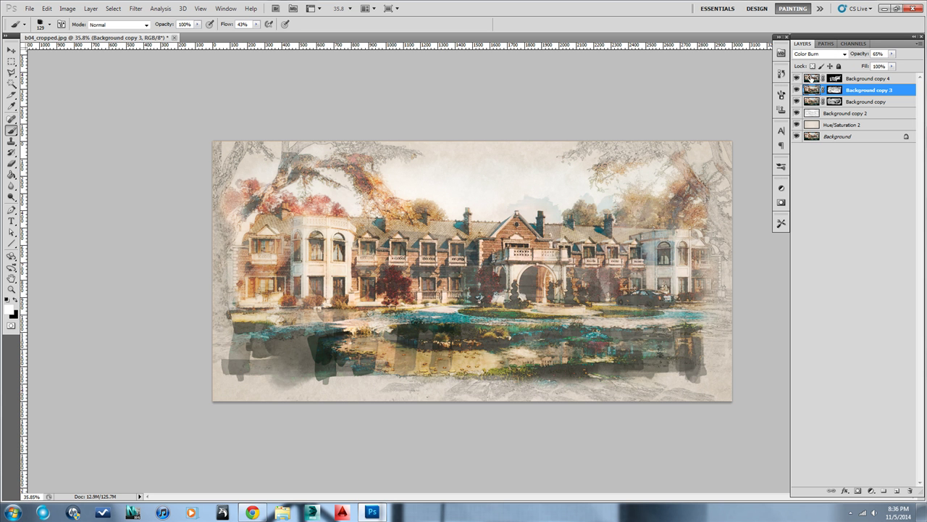
{"action": "left_click", "coordinate": [813, 78]}
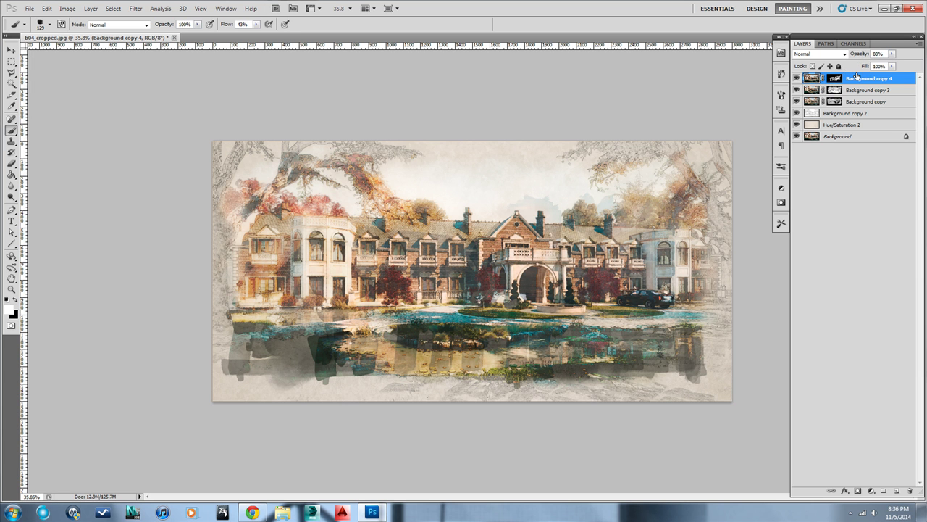
{"action": "left_click", "coordinate": [815, 101]}
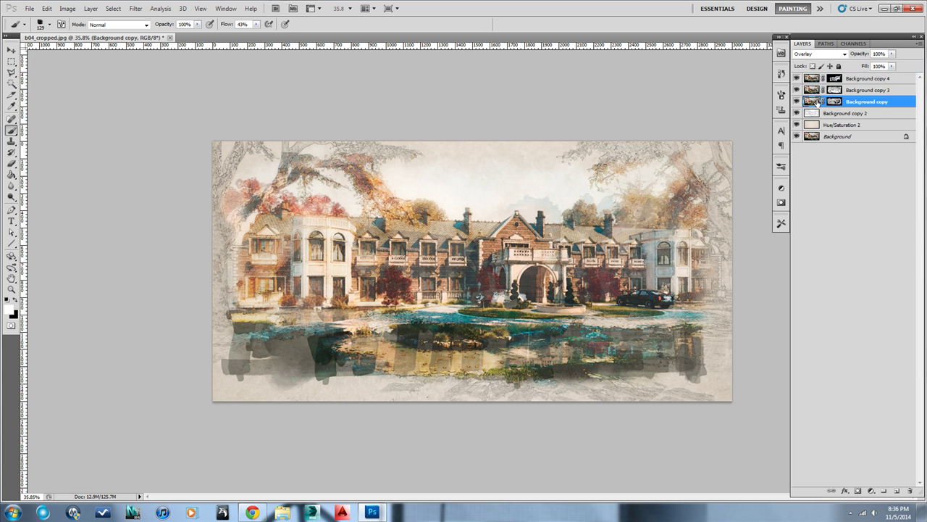
{"action": "left_click", "coordinate": [840, 54]}
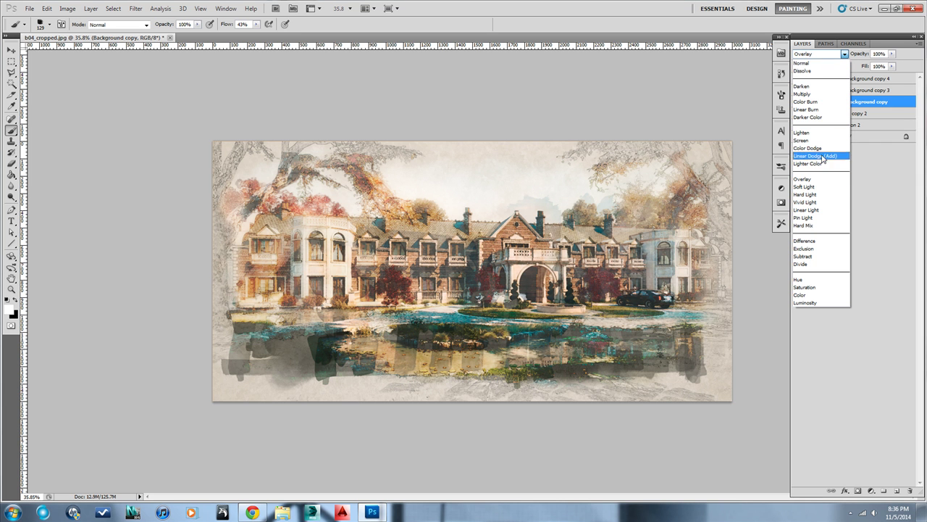
{"action": "left_click", "coordinate": [818, 194]}
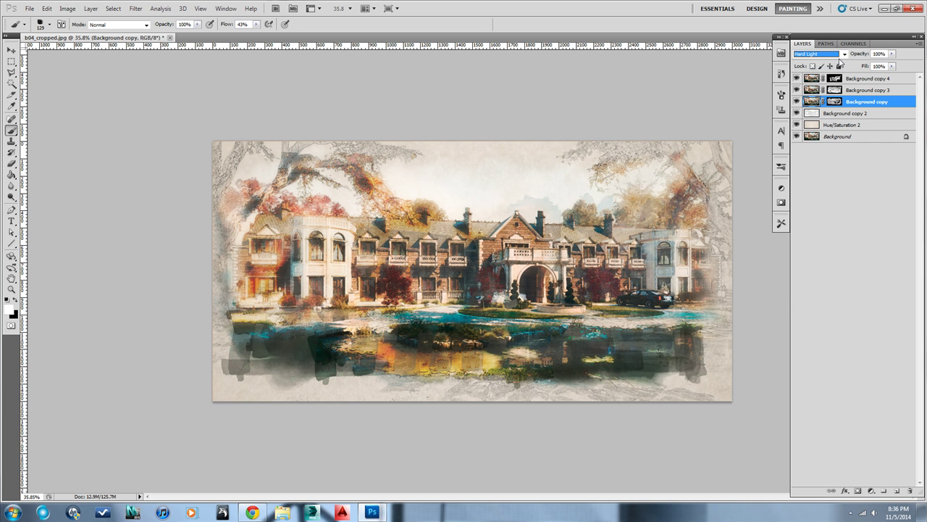
{"action": "left_click", "coordinate": [844, 55]}
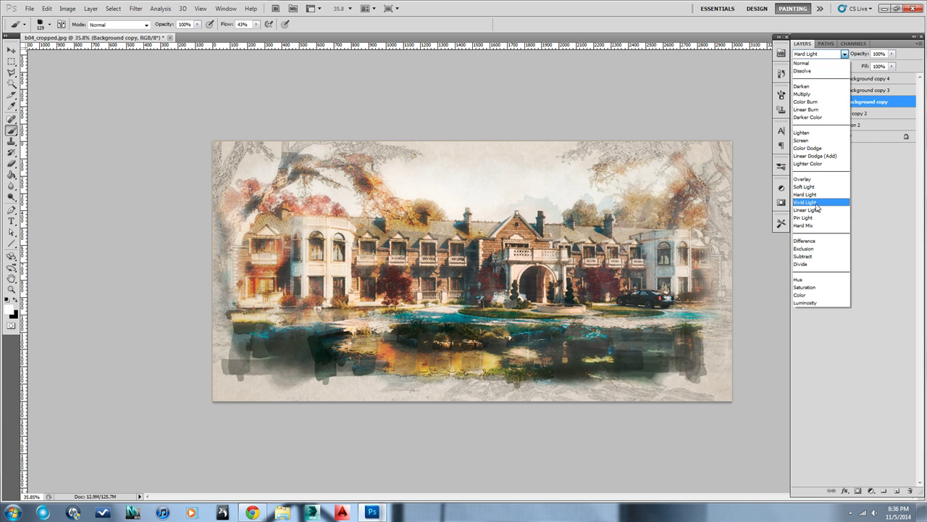
{"action": "left_click", "coordinate": [816, 203]}
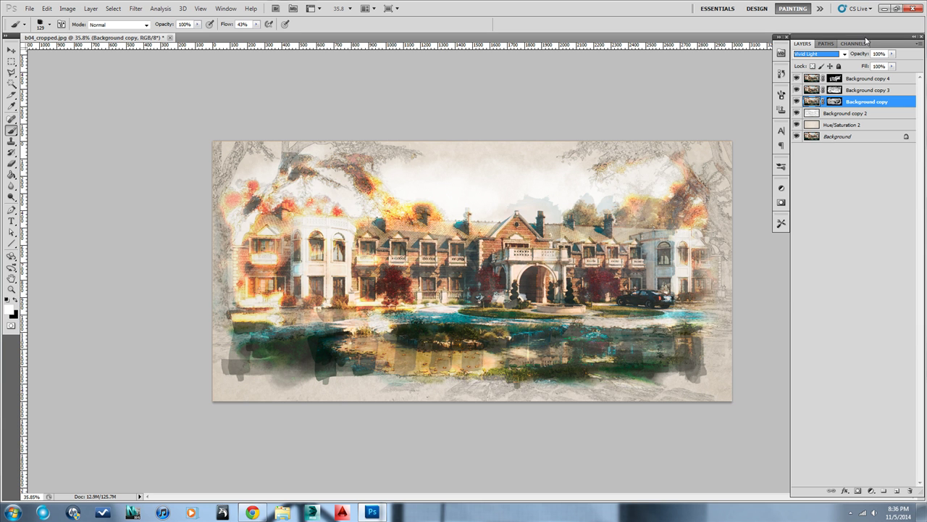
{"action": "left_click", "coordinate": [845, 55]}
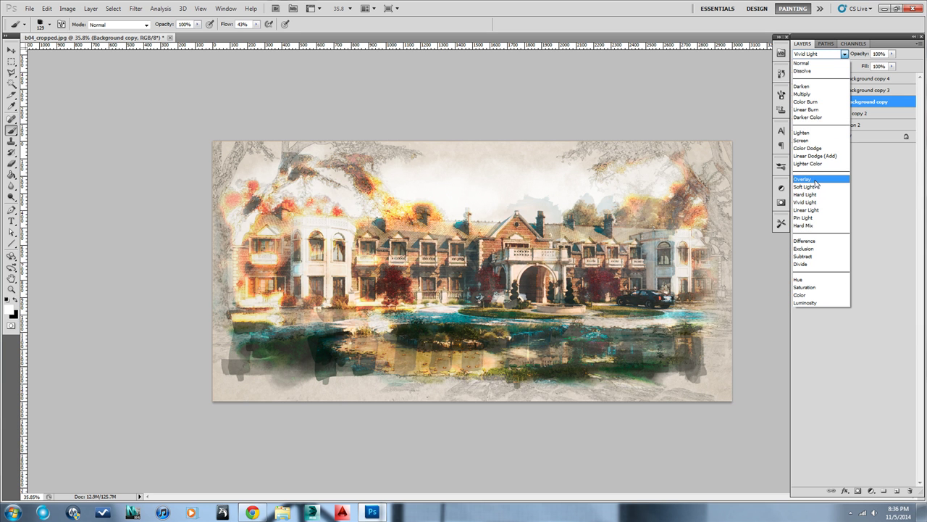
{"action": "left_click", "coordinate": [816, 181]}
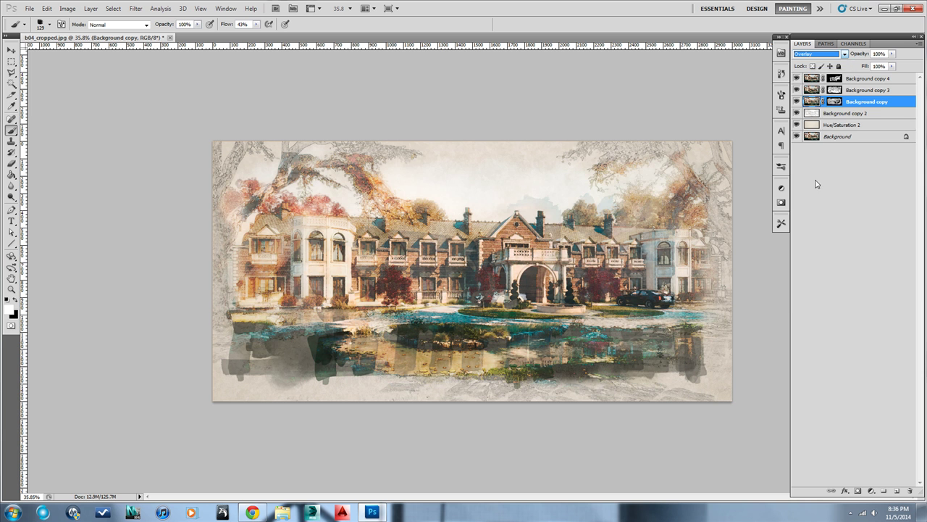
{"action": "left_click", "coordinate": [826, 90]}
{"action": "left_click", "coordinate": [843, 55]}
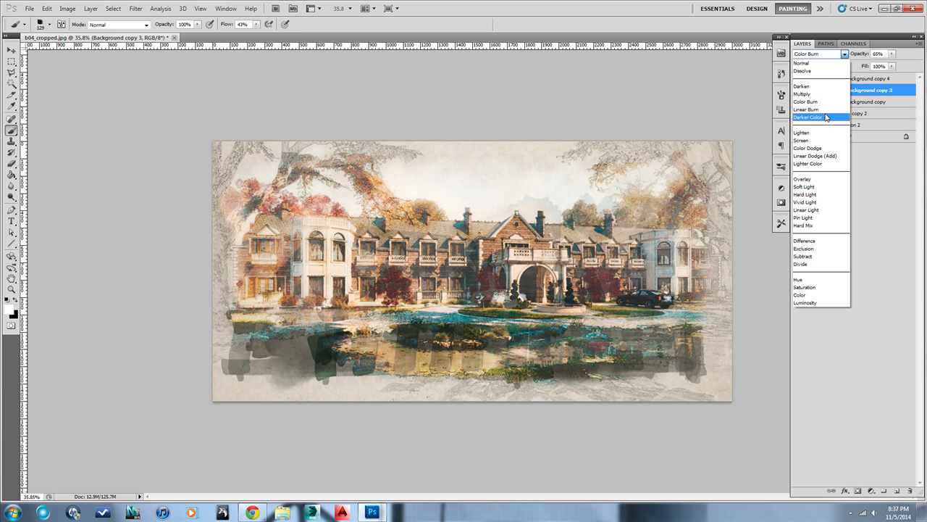
{"action": "left_click", "coordinate": [823, 142]}
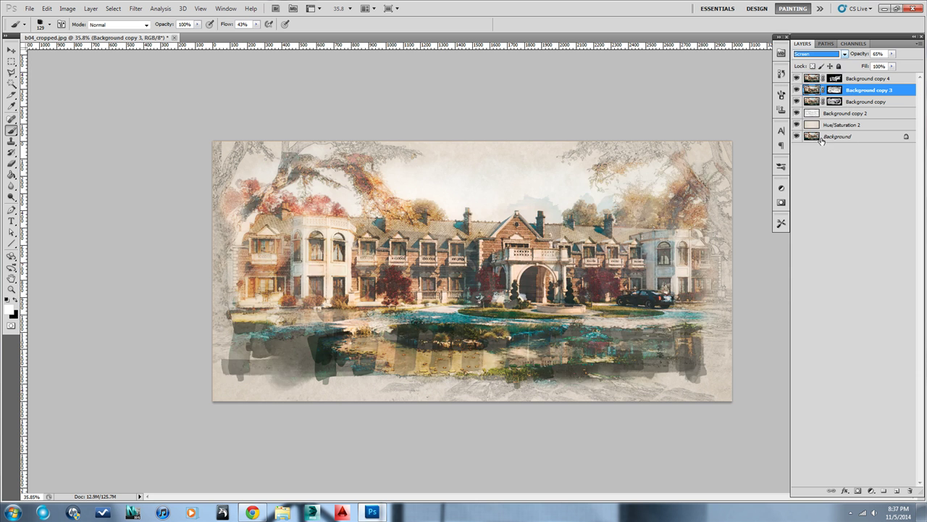
{"action": "left_click", "coordinate": [843, 56]}
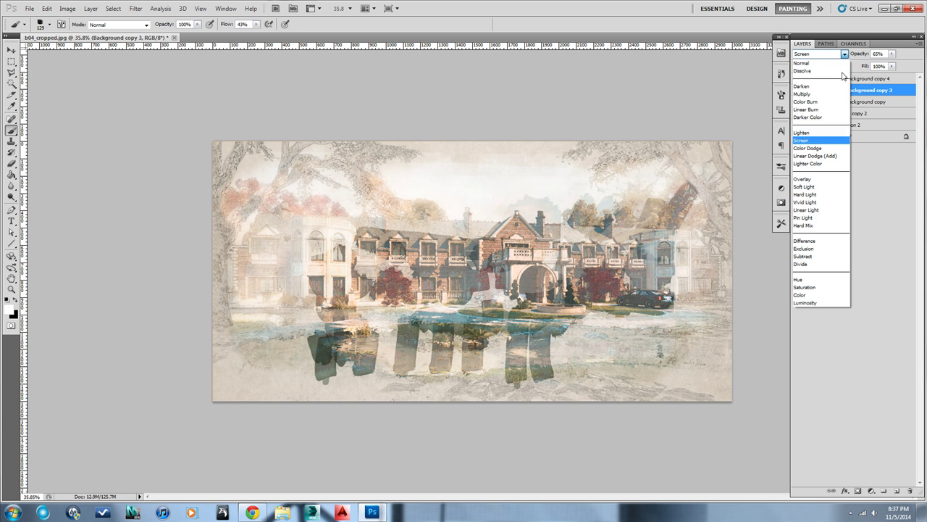
{"action": "left_click", "coordinate": [823, 117]}
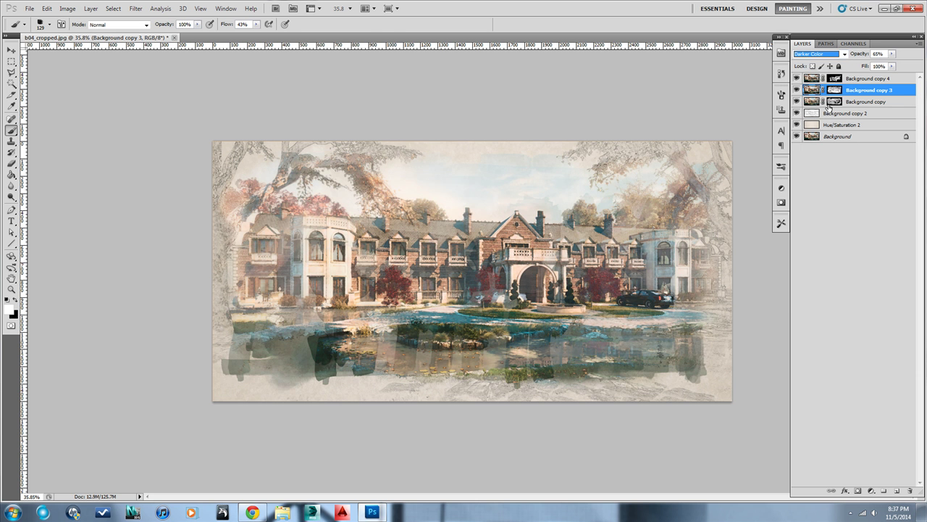
{"action": "left_click", "coordinate": [844, 55]}
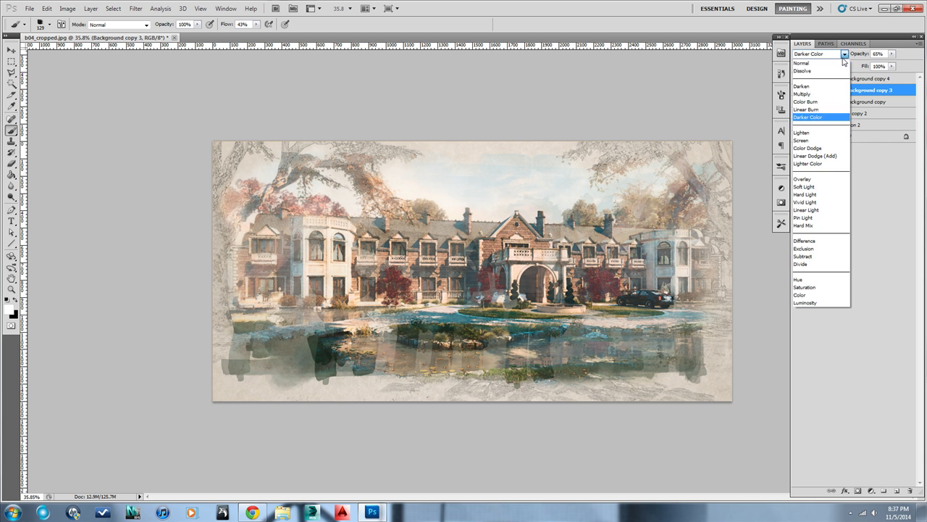
{"action": "left_click", "coordinate": [831, 102]}
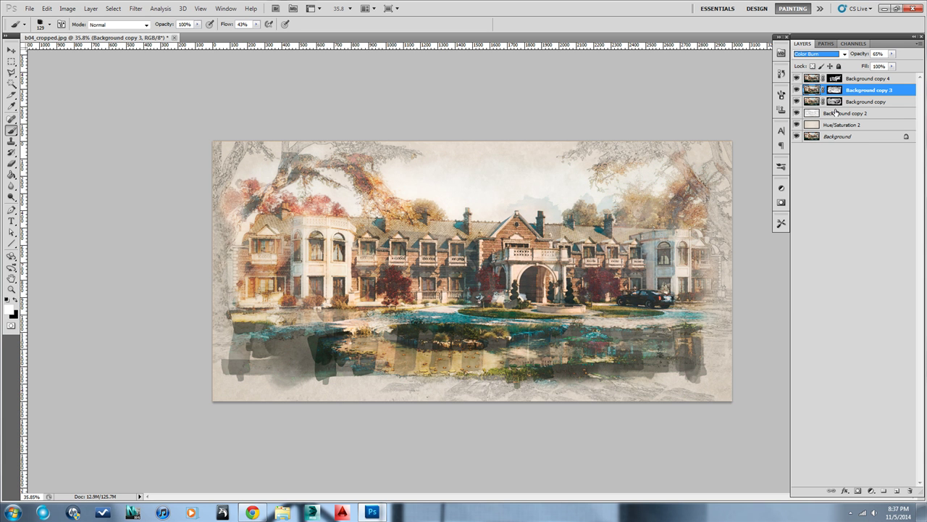
{"action": "left_click", "coordinate": [797, 78]}
{"action": "left_click", "coordinate": [797, 78]}
{"action": "left_click", "coordinate": [797, 78]}
{"action": "left_click", "coordinate": [798, 78]}
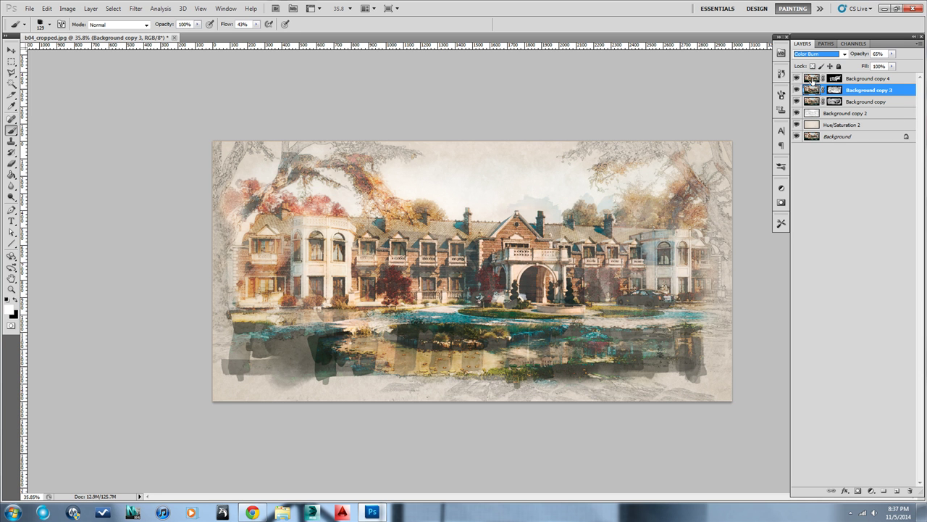
Step: Brush on Background copy 4's layer mask to reveal the blue clouds beside the central gable
{"action": "left_click", "coordinate": [813, 78]}
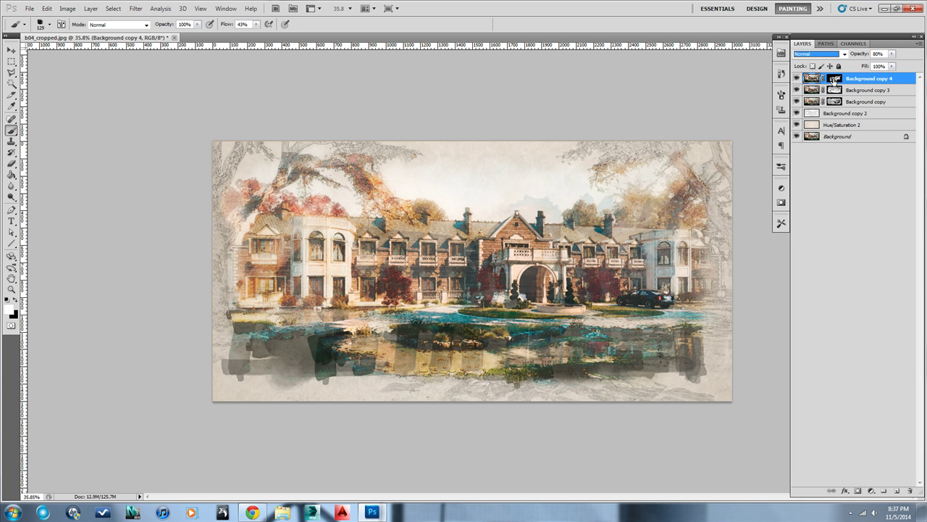
{"action": "left_click", "coordinate": [834, 81]}
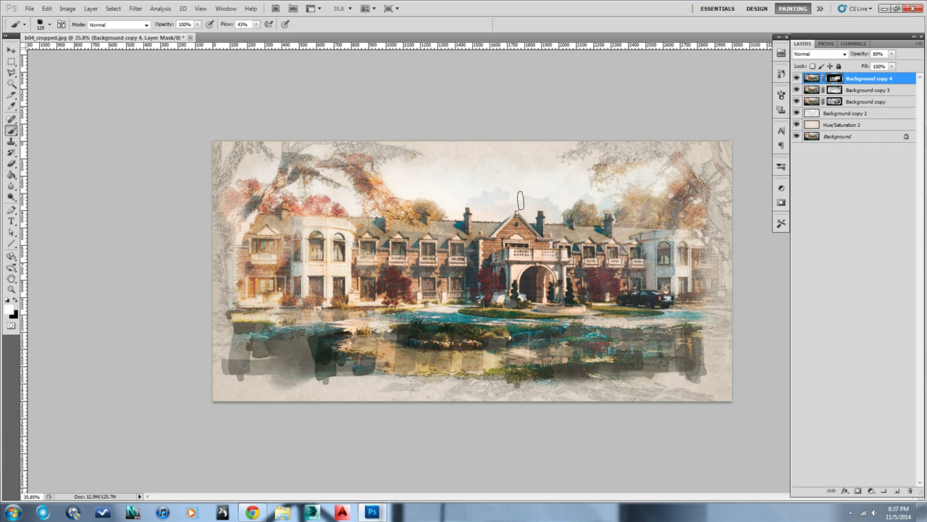
{"action": "mouse_move", "coordinate": [534, 190]}
{"action": "left_mouse_down"}
{"action": "mouse_move", "coordinate": [570, 214]}
{"action": "mouse_move", "coordinate": [597, 190]}
{"action": "mouse_move", "coordinate": [589, 200]}
{"action": "mouse_move", "coordinate": [521, 181]}
{"action": "mouse_move", "coordinate": [458, 192]}
{"action": "mouse_move", "coordinate": [434, 214]}
{"action": "mouse_move", "coordinate": [416, 209]}
{"action": "mouse_move", "coordinate": [449, 187]}
{"action": "mouse_move", "coordinate": [501, 176]}
{"action": "mouse_move", "coordinate": [528, 183]}
{"action": "mouse_move", "coordinate": [380, 213]}
{"action": "left_mouse_up"}
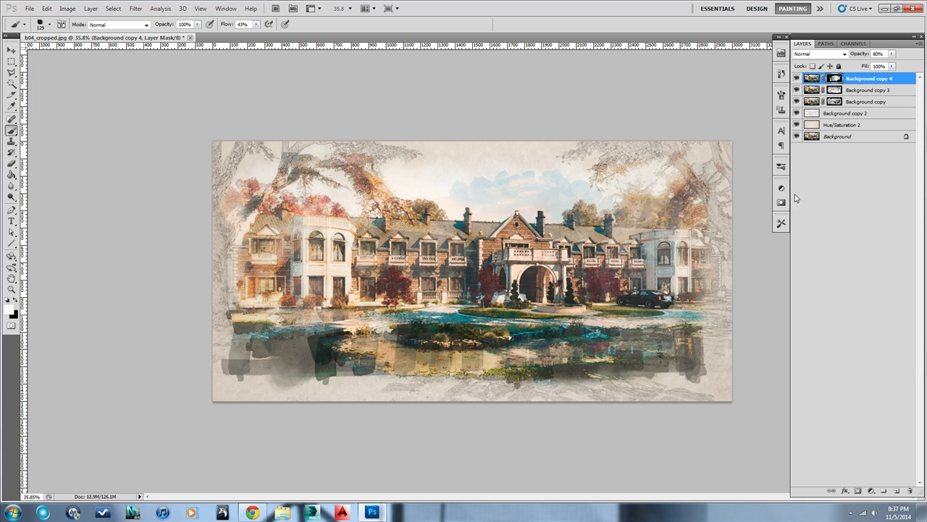
{"action": "left_click", "coordinate": [846, 113]}
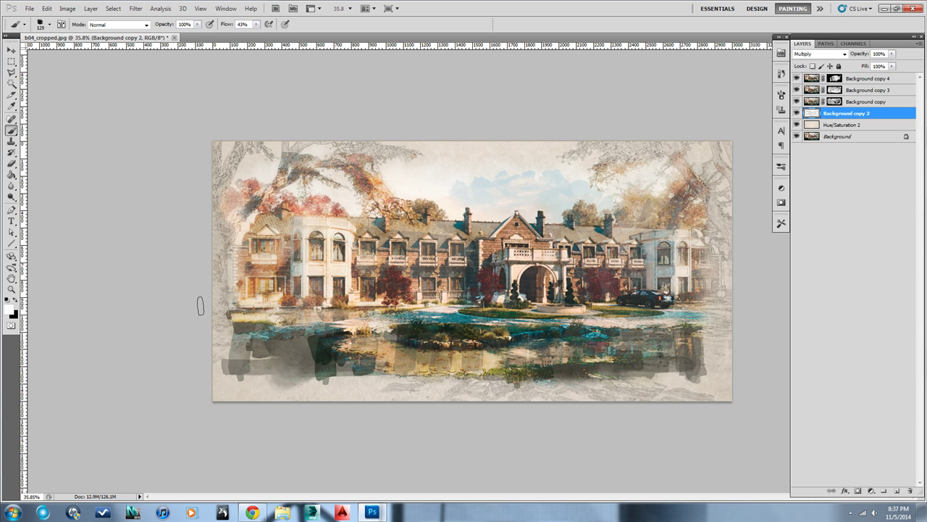
Step: Pick a hard round brush and add a layer mask to Background copy 2
{"action": "left_click", "coordinate": [16, 302]}
{"action": "left_click", "coordinate": [50, 25]}
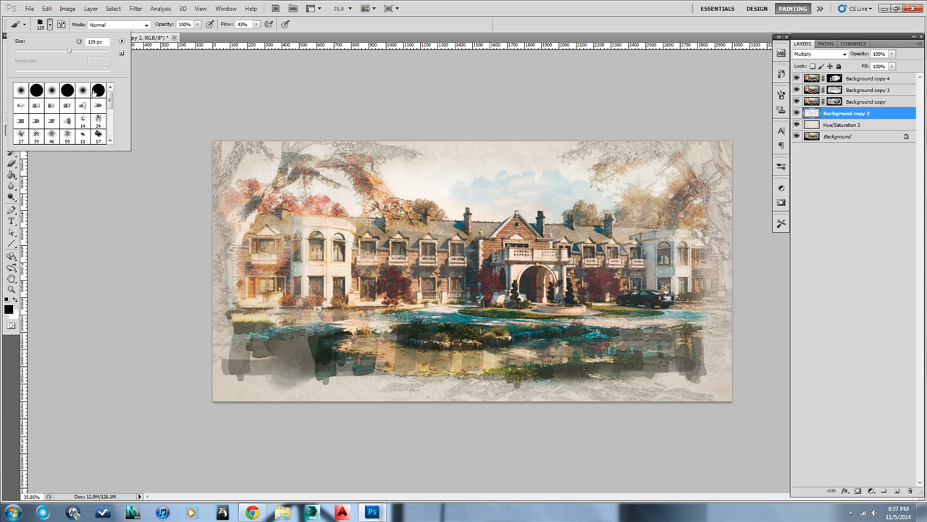
{"action": "left_click", "coordinate": [94, 91]}
{"action": "key", "text": "Return"}
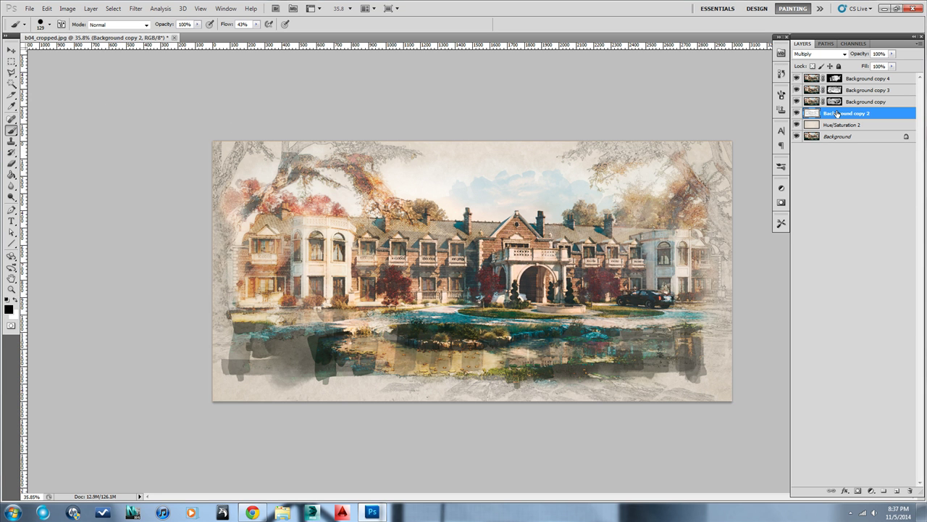
{"action": "left_click", "coordinate": [857, 491]}
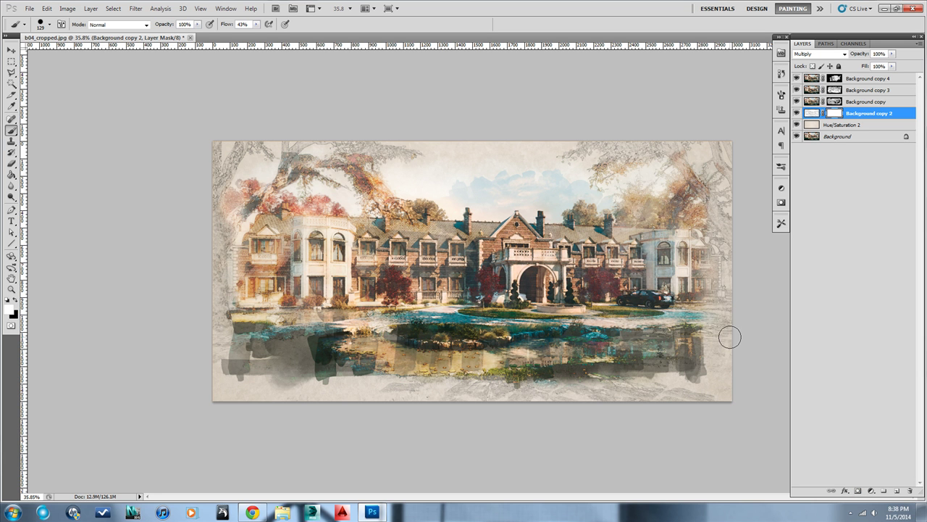
Step: Paint black on the mask with a 200-pixel brush to fade the lower right, treetops and left edges
{"action": "left_click", "coordinate": [16, 300]}
{"action": "mouse_move", "coordinate": [729, 309]}
{"action": "left_mouse_down"}
{"action": "mouse_move", "coordinate": [721, 339]}
{"action": "mouse_move", "coordinate": [735, 281]}
{"action": "mouse_move", "coordinate": [721, 325]}
{"action": "mouse_move", "coordinate": [722, 154]}
{"action": "mouse_move", "coordinate": [566, 152]}
{"action": "mouse_move", "coordinate": [678, 150]}
{"action": "mouse_move", "coordinate": [603, 166]}
{"action": "mouse_move", "coordinate": [616, 157]}
{"action": "mouse_move", "coordinate": [635, 174]}
{"action": "left_mouse_up"}
{"action": "key", "text": "bracketright"}
{"action": "key", "text": "bracketright"}
{"action": "key", "text": "bracketright"}
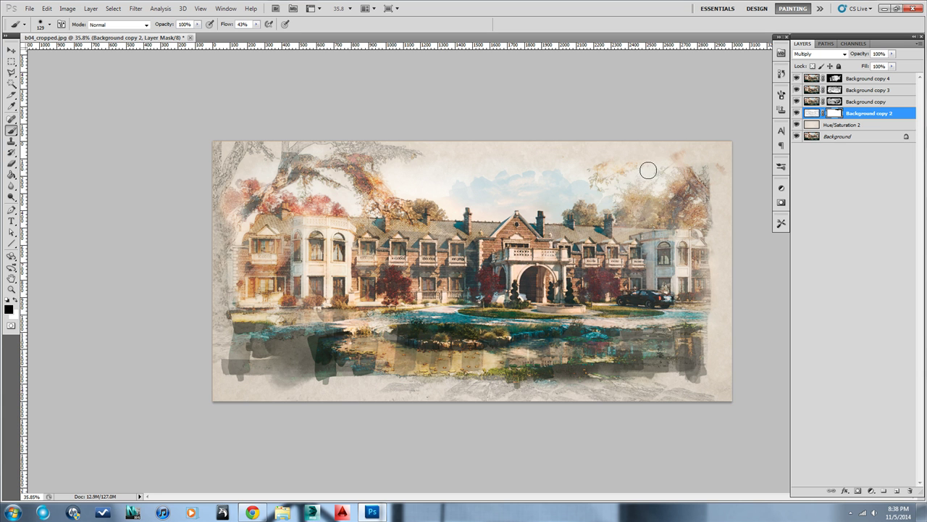
{"action": "mouse_move", "coordinate": [677, 177]}
{"action": "left_mouse_down"}
{"action": "mouse_move", "coordinate": [702, 176]}
{"action": "mouse_move", "coordinate": [724, 197]}
{"action": "left_mouse_up"}
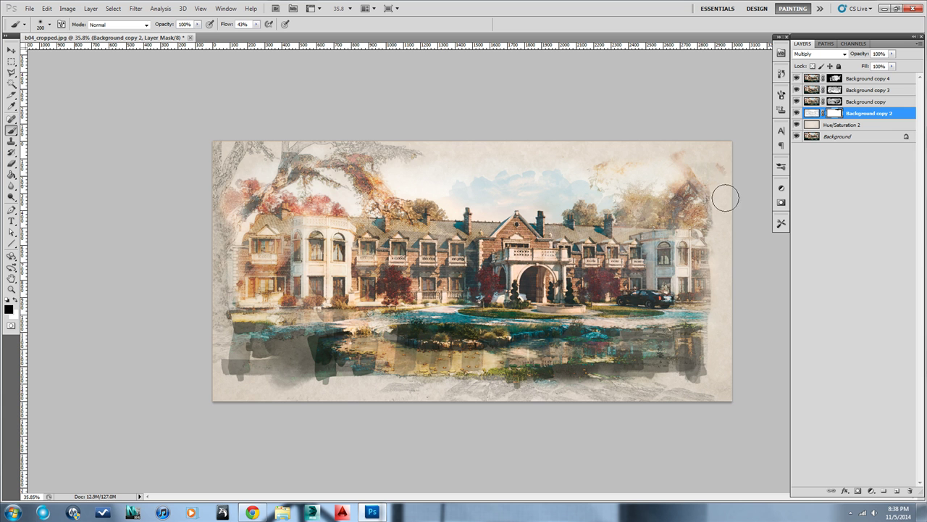
{"action": "mouse_move", "coordinate": [630, 147]}
{"action": "left_mouse_down"}
{"action": "mouse_move", "coordinate": [297, 149]}
{"action": "mouse_move", "coordinate": [237, 159]}
{"action": "mouse_move", "coordinate": [219, 176]}
{"action": "mouse_move", "coordinate": [214, 154]}
{"action": "mouse_move", "coordinate": [210, 326]}
{"action": "mouse_move", "coordinate": [222, 396]}
{"action": "mouse_move", "coordinate": [380, 406]}
{"action": "mouse_move", "coordinate": [468, 393]}
{"action": "mouse_move", "coordinate": [417, 392]}
{"action": "mouse_move", "coordinate": [740, 391]}
{"action": "left_mouse_up"}
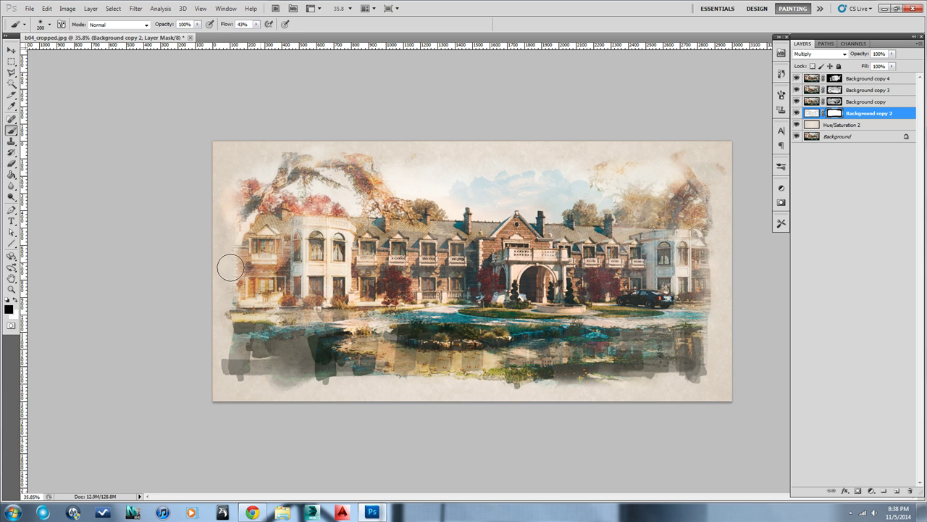
{"action": "mouse_move", "coordinate": [228, 265]}
{"action": "left_mouse_down"}
{"action": "mouse_move", "coordinate": [227, 256]}
{"action": "mouse_move", "coordinate": [213, 286]}
{"action": "left_mouse_up"}
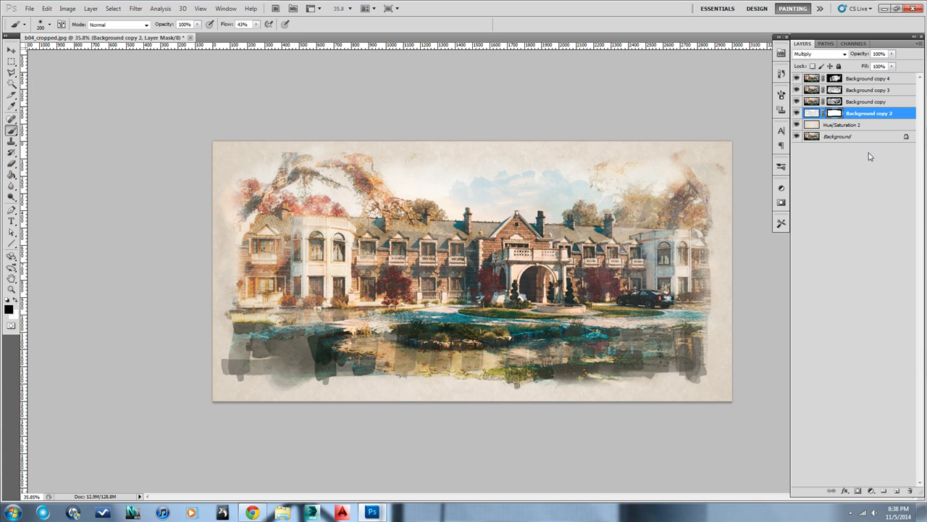
{"action": "left_click", "coordinate": [861, 79]}
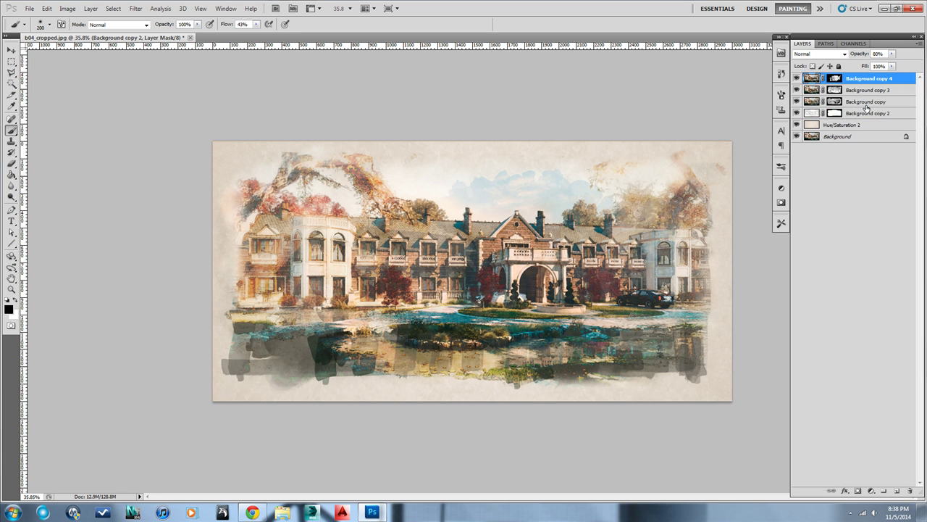
Step: Create a new layer, load the ballPoint pen preset, and draw a line across the top
{"action": "left_click", "coordinate": [898, 492]}
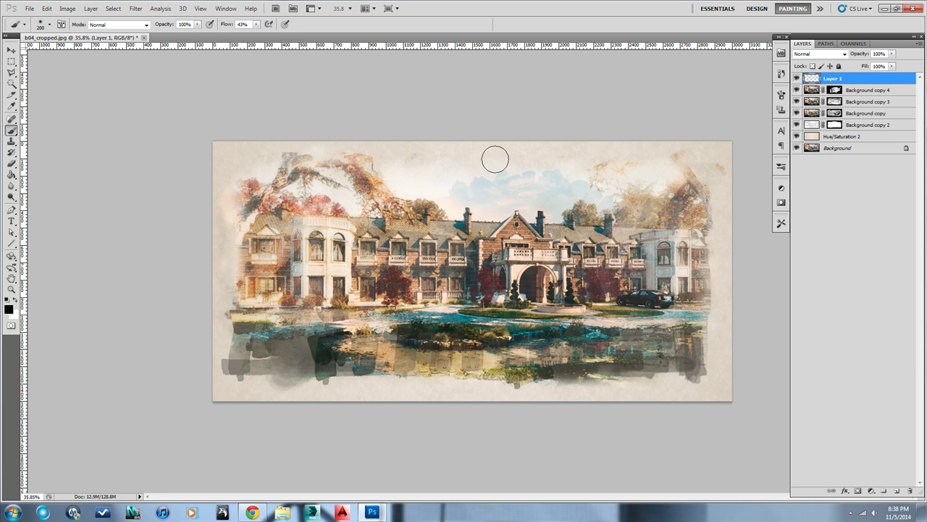
{"action": "left_click", "coordinate": [781, 223]}
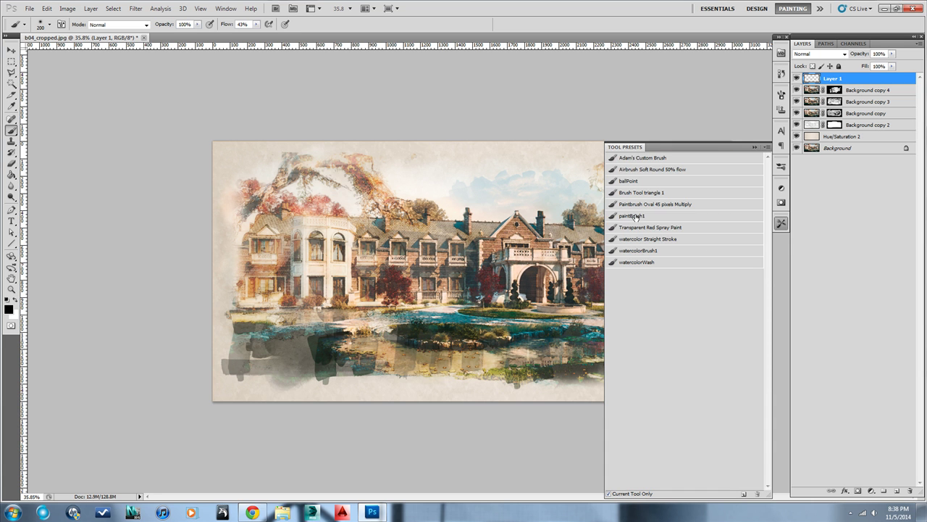
{"action": "left_click", "coordinate": [639, 183]}
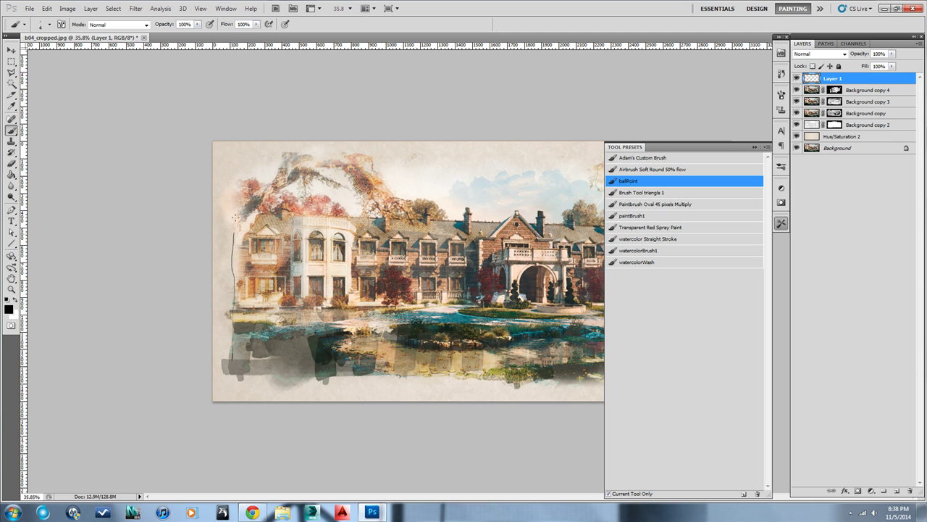
{"action": "mouse_move", "coordinate": [235, 158]}
{"action": "left_mouse_down"}
{"action": "mouse_move", "coordinate": [585, 164]}
{"action": "mouse_move", "coordinate": [561, 159]}
{"action": "mouse_move", "coordinate": [710, 160]}
{"action": "mouse_move", "coordinate": [569, 162]}
{"action": "mouse_move", "coordinate": [718, 152]}
{"action": "mouse_move", "coordinate": [700, 181]}
{"action": "mouse_move", "coordinate": [710, 151]}
{"action": "mouse_move", "coordinate": [715, 358]}
{"action": "left_mouse_up"}
{"action": "left_click", "coordinate": [584, 165]}
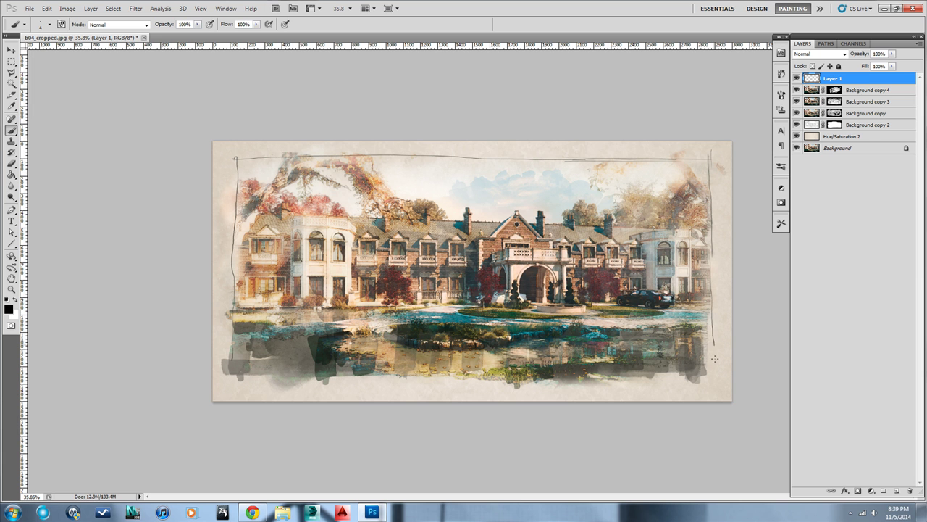
Step: Draw pen lines down the right edge, along the bottom, and a second line along the top
{"action": "left_click_drag", "start_coordinate": [711, 323], "coordinate": [712, 377]}
{"action": "left_click_drag", "start_coordinate": [236, 374], "coordinate": [667, 374]}
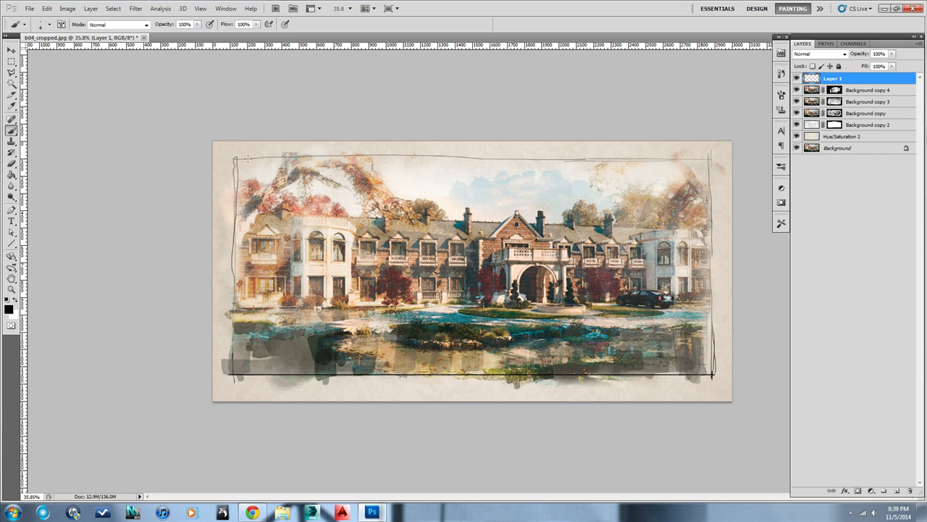
{"action": "left_click_drag", "start_coordinate": [272, 156], "coordinate": [713, 158]}
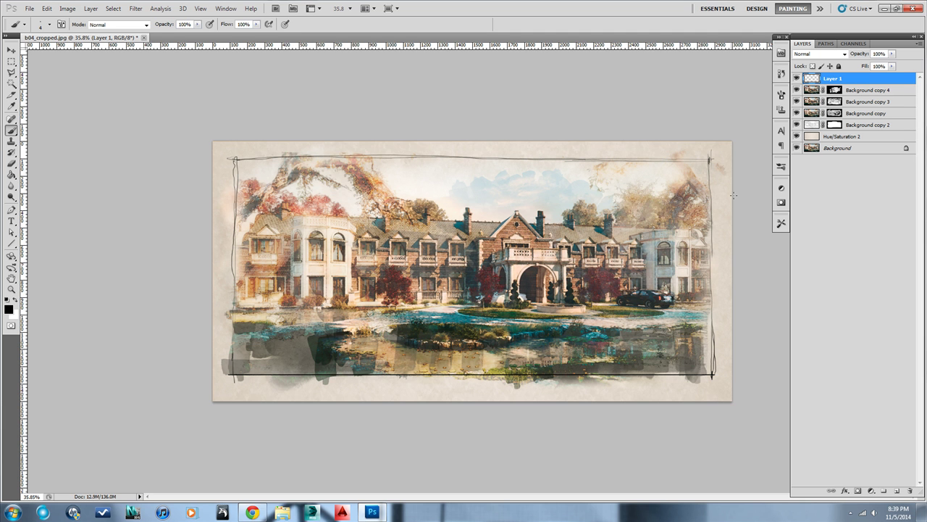
{"action": "key", "text": "ctrl+space"}
{"action": "mouse_move", "coordinate": [558, 254]}
{"action": "left_mouse_down"}
{"action": "mouse_move", "coordinate": [531, 193]}
{"action": "mouse_move", "coordinate": [464, 206]}
{"action": "mouse_move", "coordinate": [462, 191]}
{"action": "left_mouse_up"}
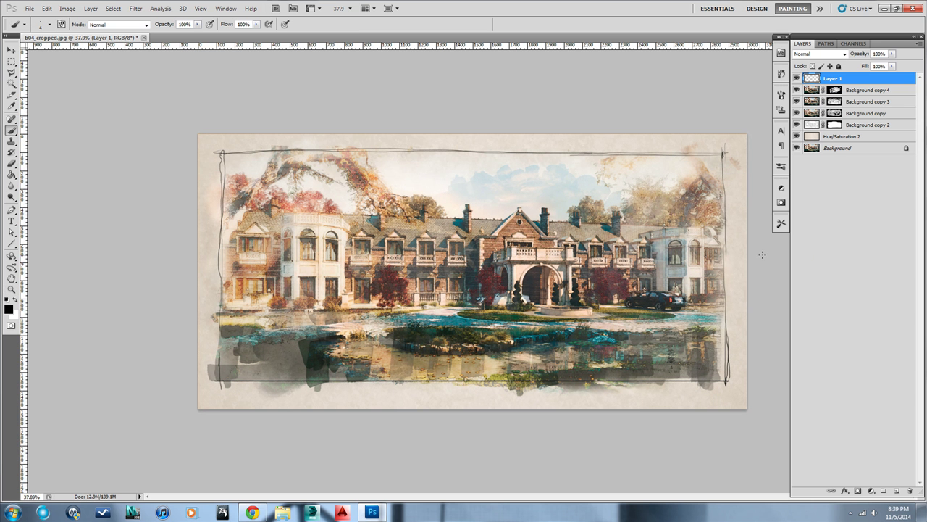
Step: Add a Levels adjustment layer clipped to Background copy 4
{"action": "left_click", "coordinate": [871, 89]}
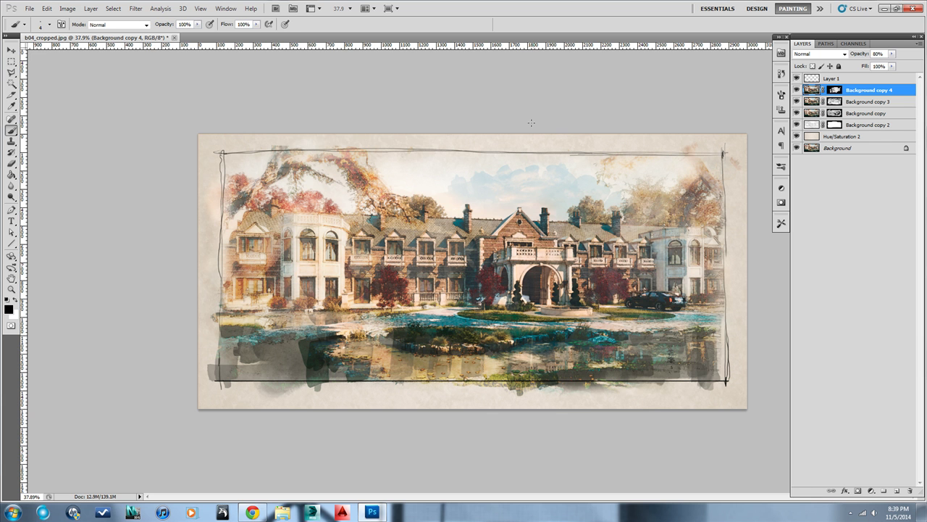
{"action": "left_click", "coordinate": [91, 9]}
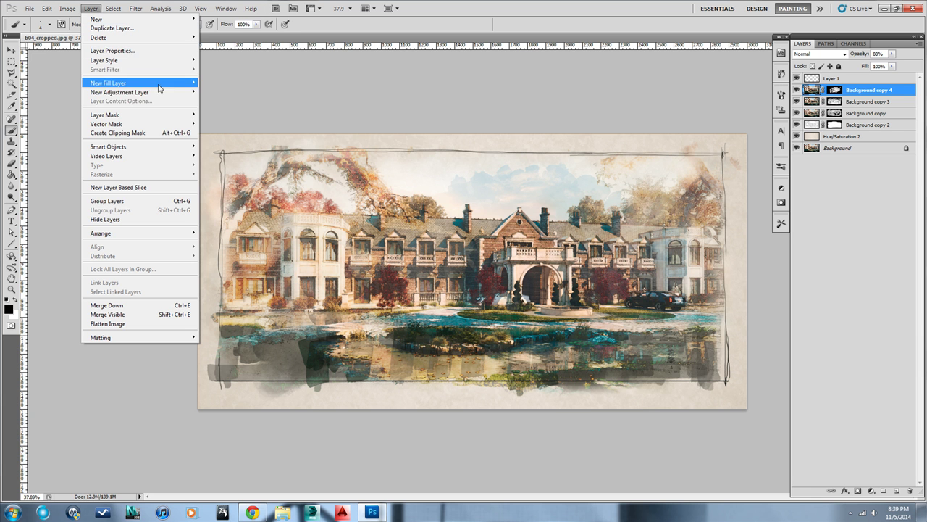
{"action": "mouse_move", "coordinate": [150, 92]}
{"action": "left_click", "coordinate": [237, 102]}
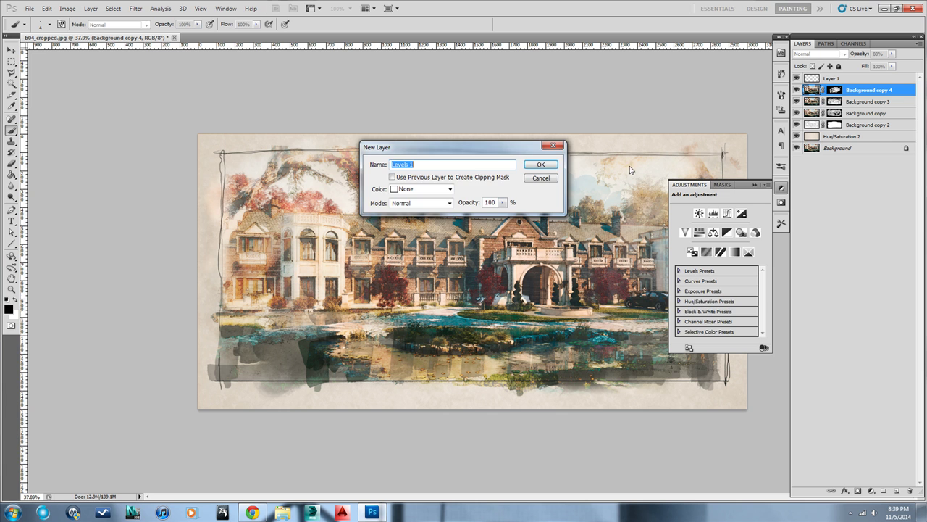
{"action": "left_click", "coordinate": [542, 166]}
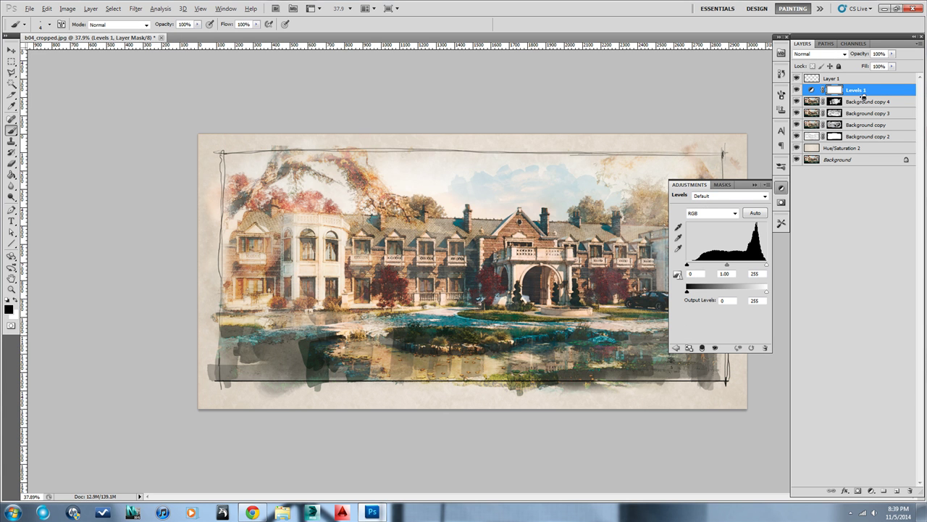
{"action": "left_click", "coordinate": [860, 95], "text": "alt"}
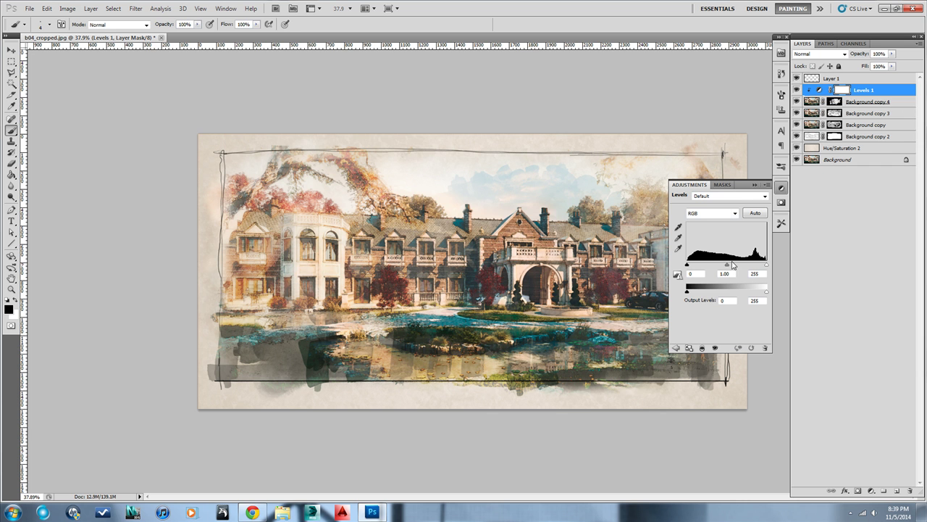
Step: Adjust the Levels midtones and lower the white output to 223, comparing with Levels hidden
{"action": "left_click_drag", "start_coordinate": [726, 266], "coordinate": [687, 293]}
{"action": "left_click_drag", "start_coordinate": [752, 292], "coordinate": [756, 292]}
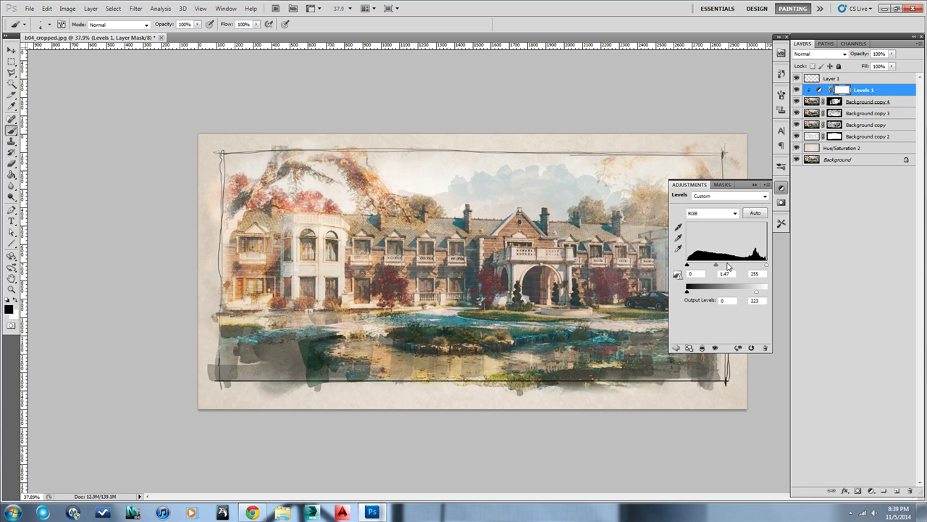
{"action": "left_click_drag", "start_coordinate": [717, 267], "coordinate": [725, 267]}
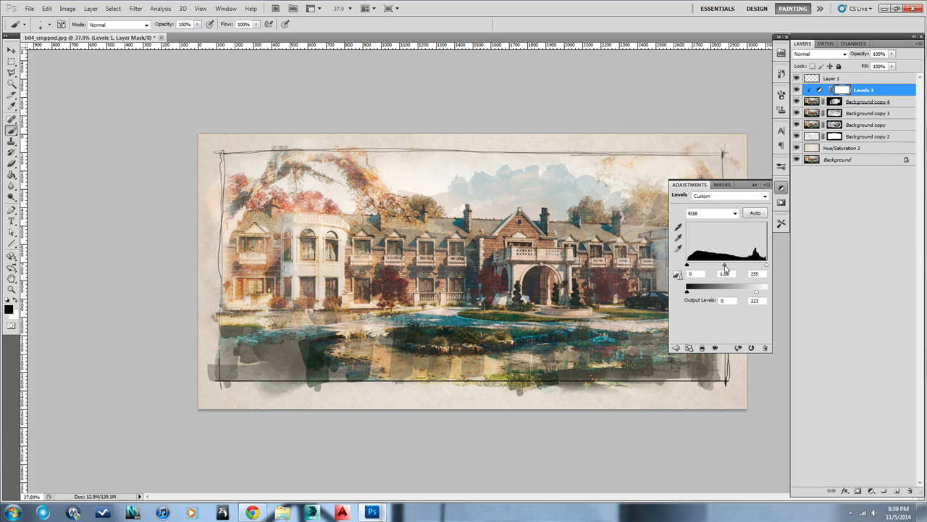
{"action": "left_click", "coordinate": [755, 184]}
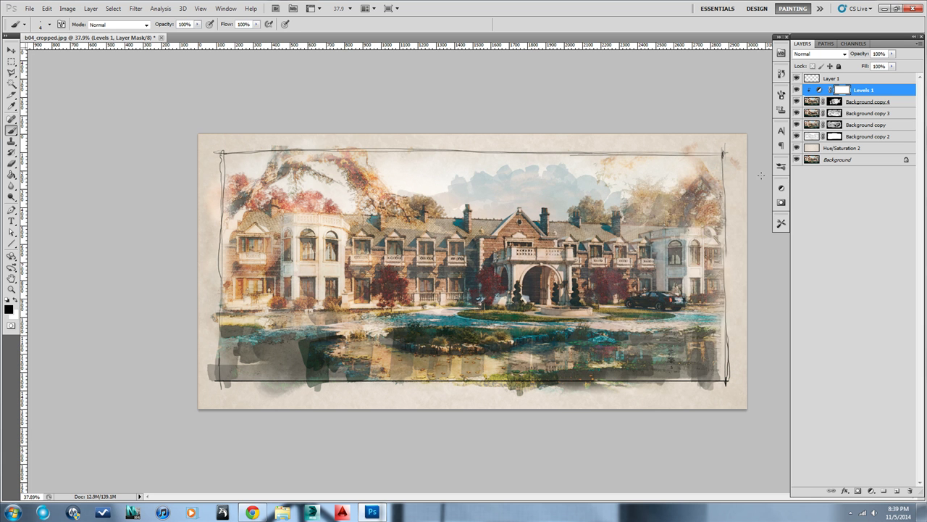
{"action": "left_click", "coordinate": [797, 89]}
{"action": "left_click", "coordinate": [797, 89]}
{"action": "left_click", "coordinate": [835, 103]}
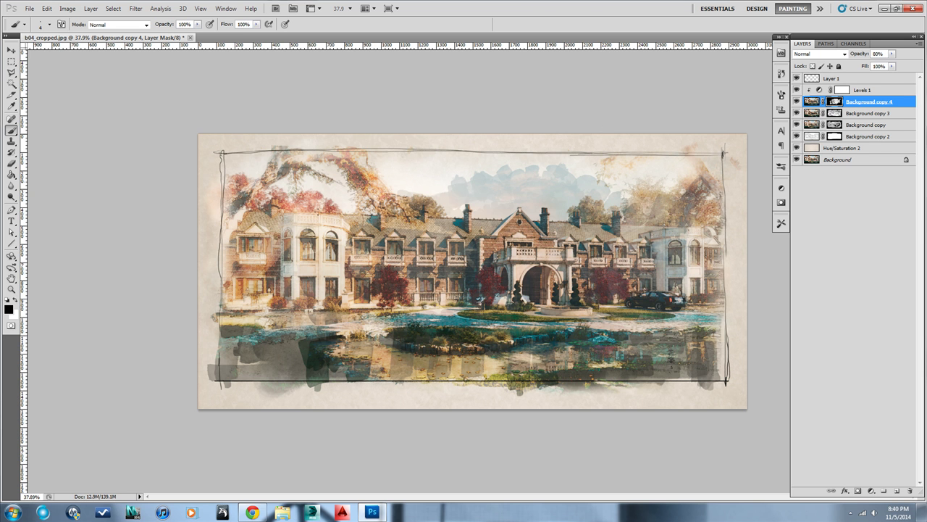
Step: Load the watercolor Straight Stroke preset at 43% flow and make white the foreground colour
{"action": "left_click", "coordinate": [781, 223]}
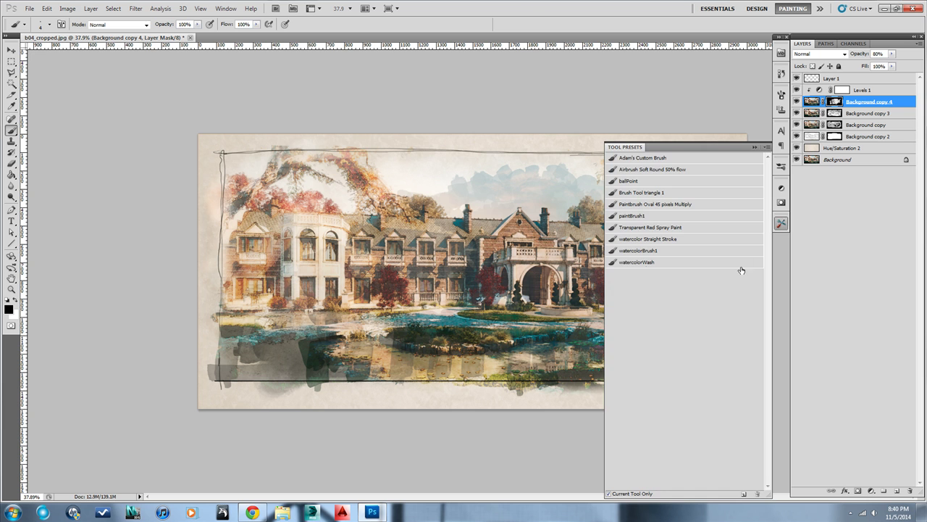
{"action": "left_click", "coordinate": [648, 239]}
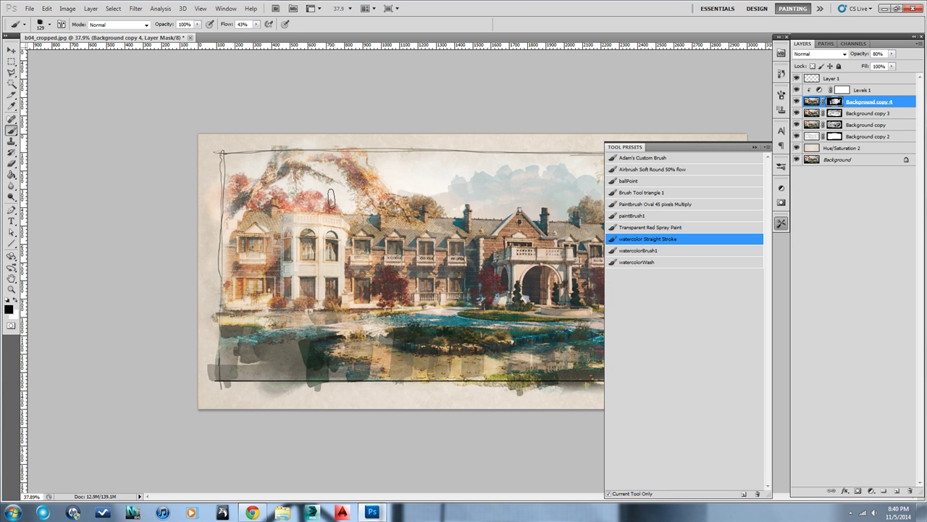
{"action": "left_click", "coordinate": [754, 147]}
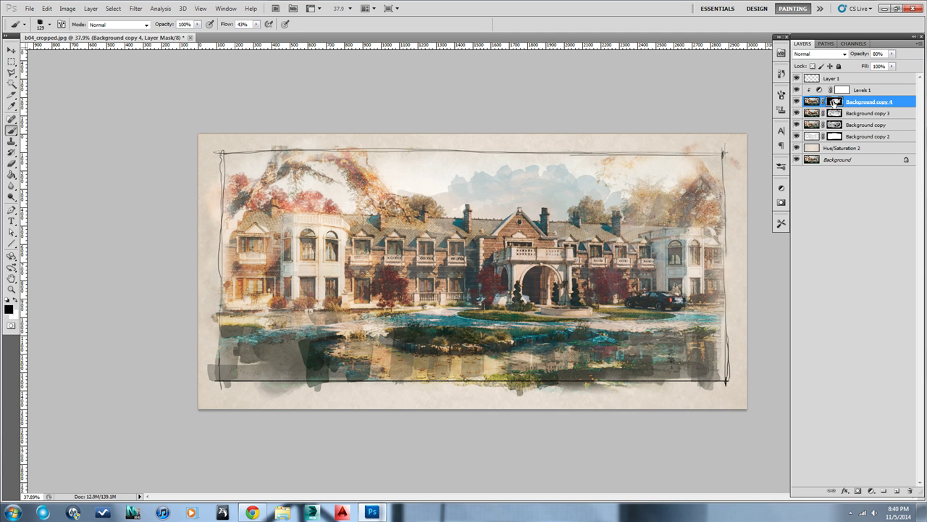
{"action": "left_click", "coordinate": [15, 299]}
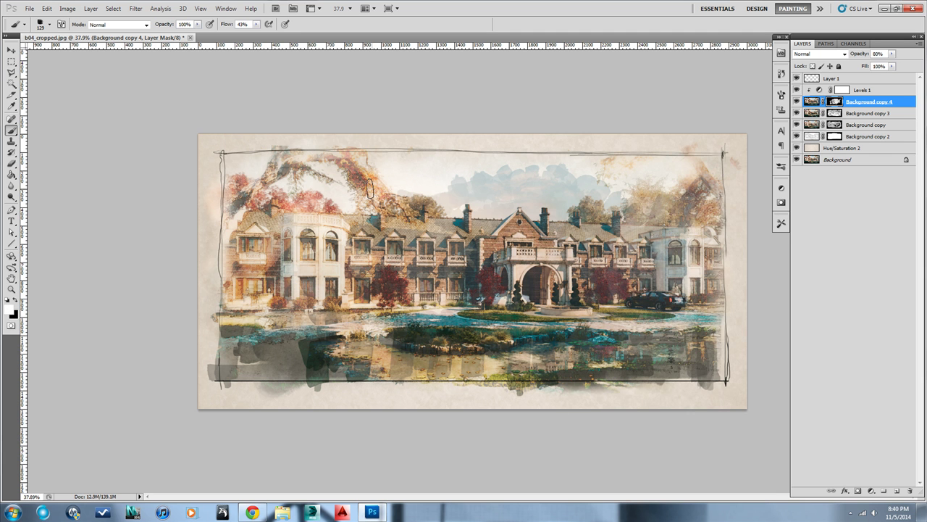